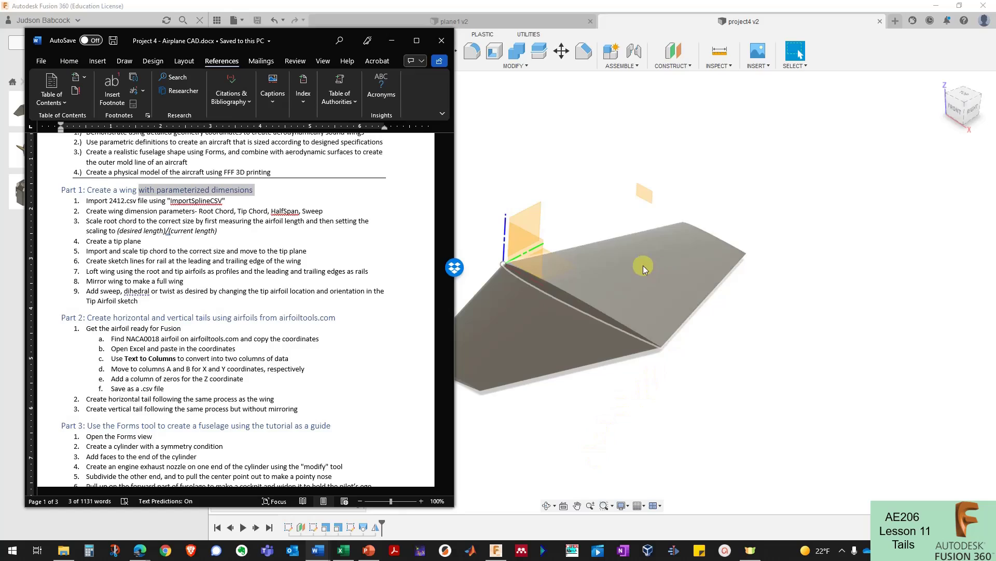
# Step: Bring the Fusion 360 project4 wing design in front of the Word instructions
pyautogui.click(585, 162)
pyautogui.click(561, 181)
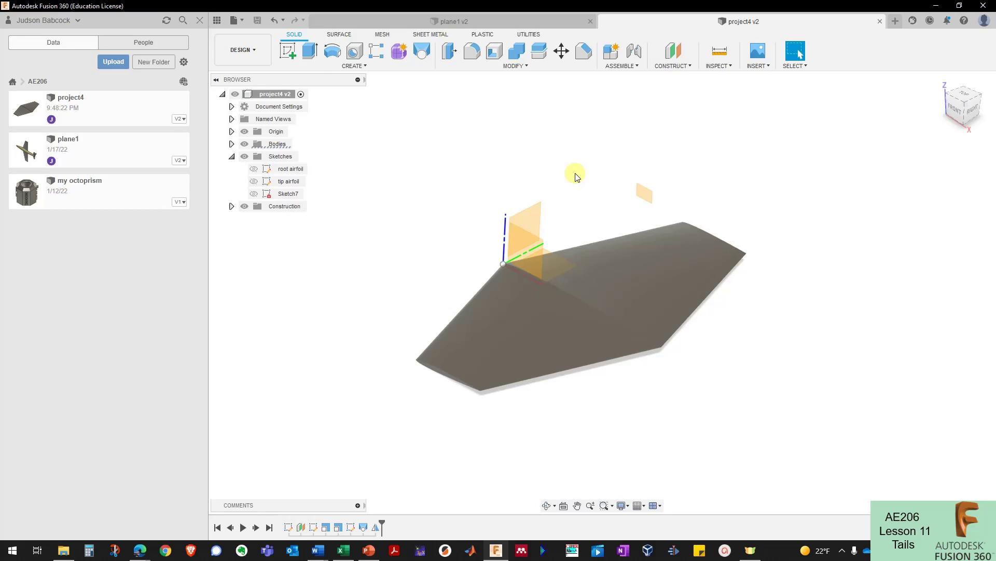
# Step: Hide the Data Panel and turn off visibility of the wing body Body1
pyautogui.click(232, 206)
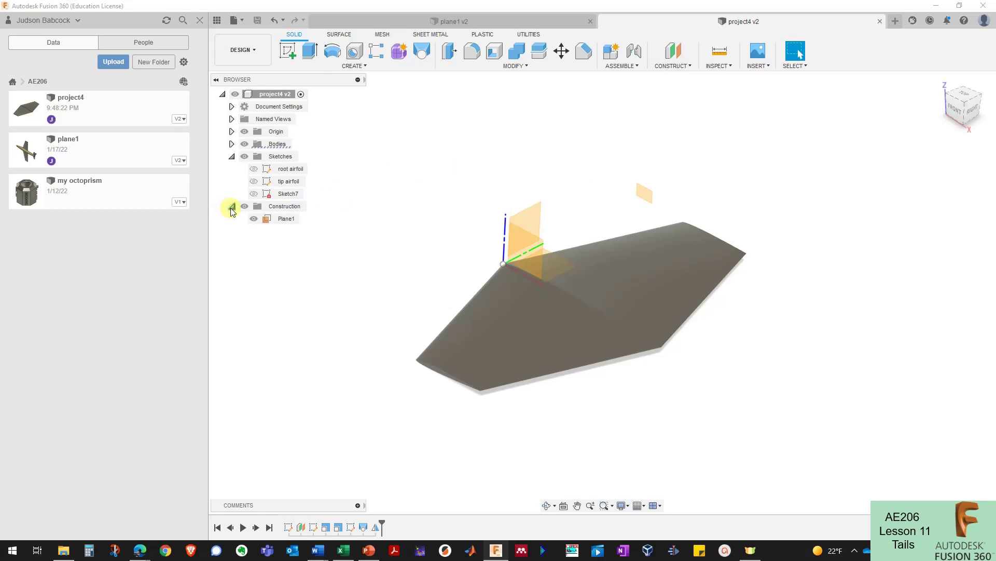
pyautogui.click(217, 19)
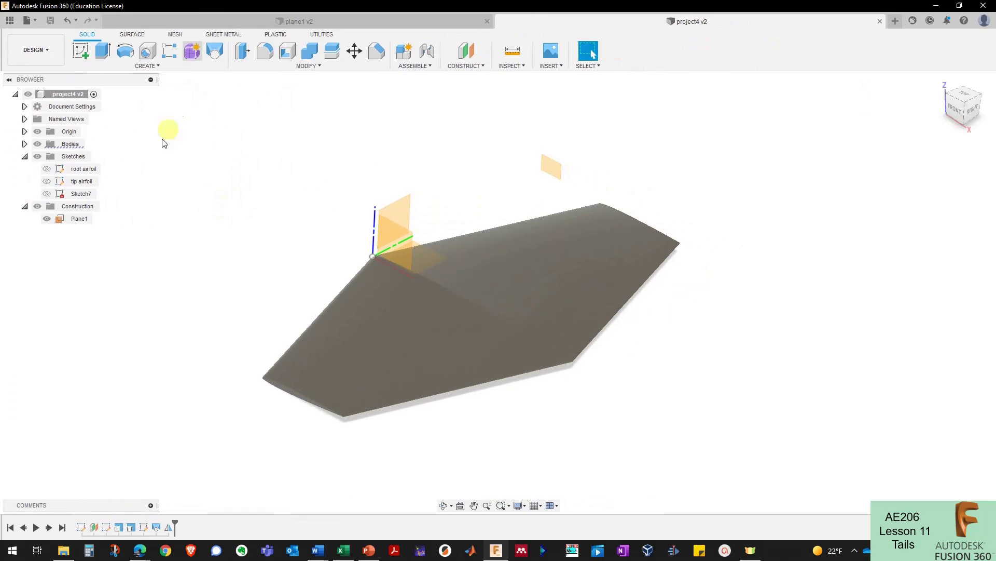
pyautogui.click(23, 145)
pyautogui.click(45, 156)
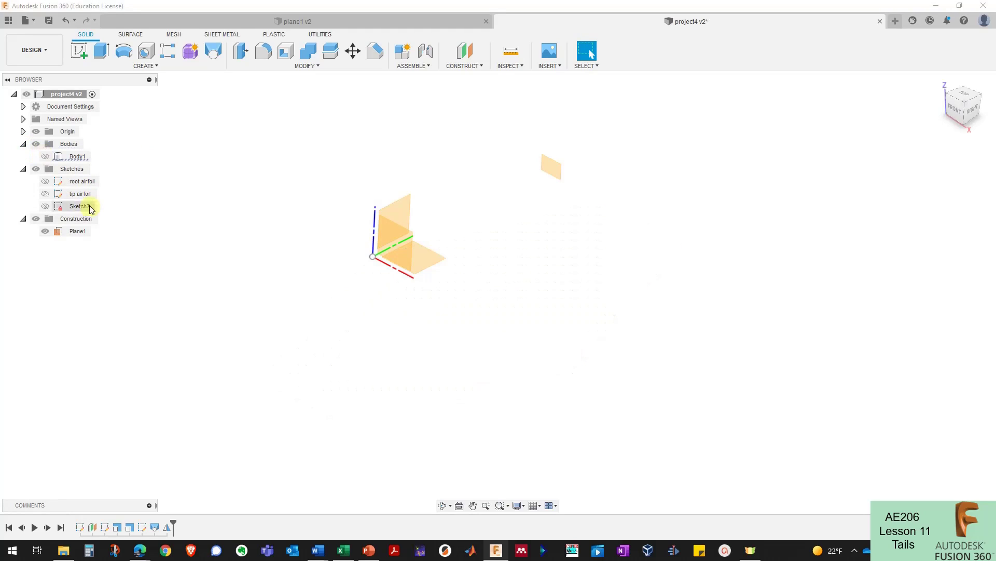
# Step: Rename construction plane Plane1 to 'right wingtip'
pyautogui.click(79, 232)
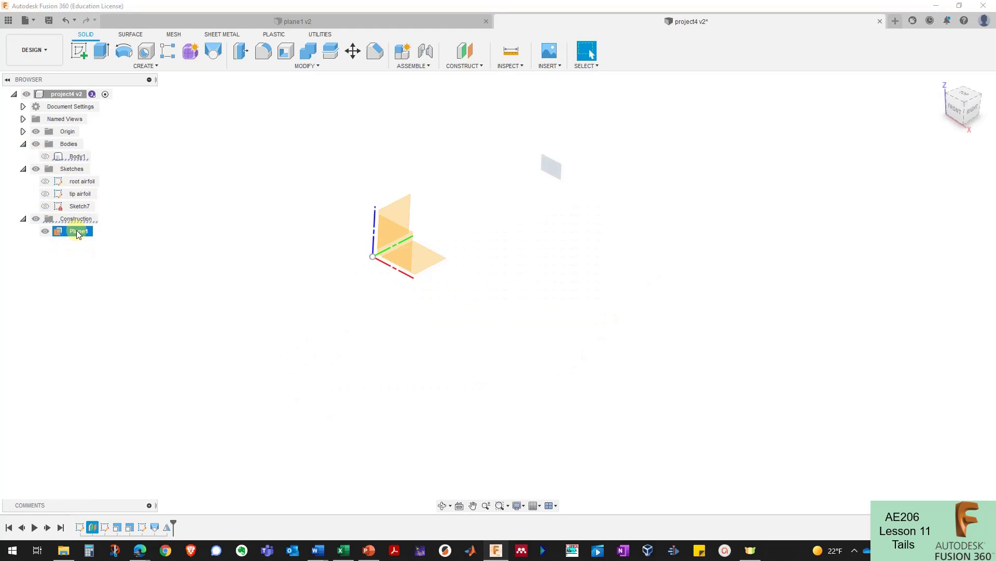
pyautogui.click(82, 233)
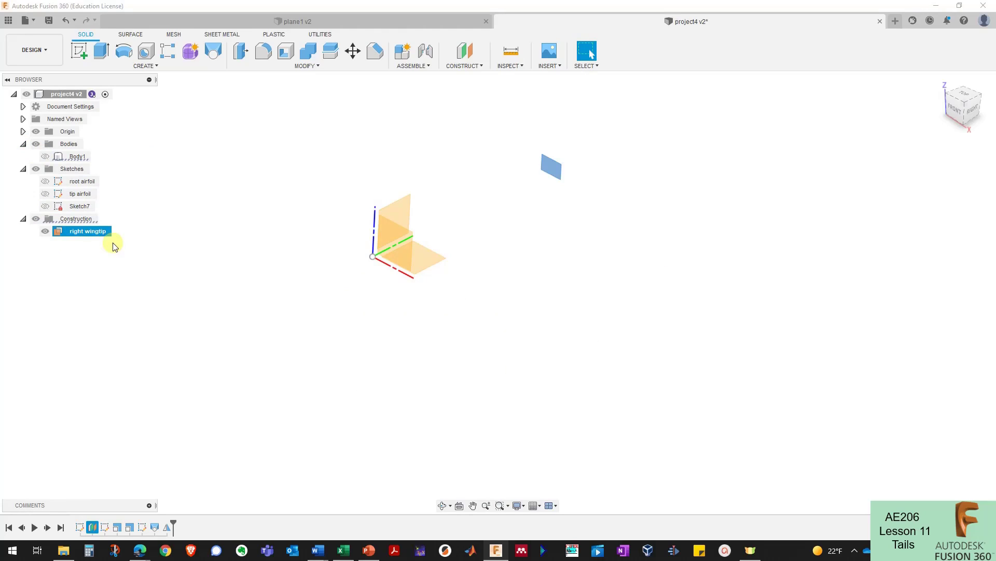
pyautogui.click(159, 222)
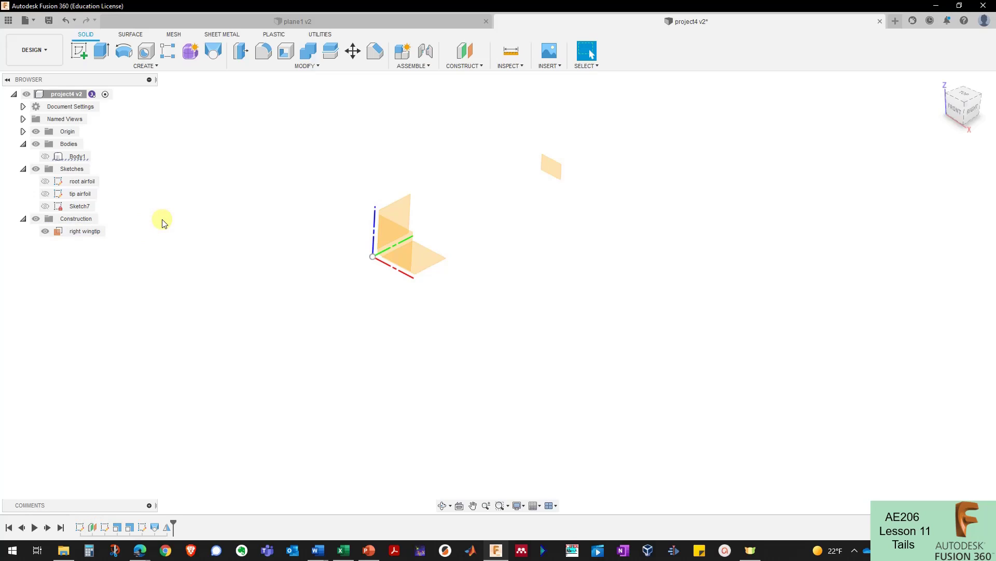
pyautogui.scroll(1, 159, 229)
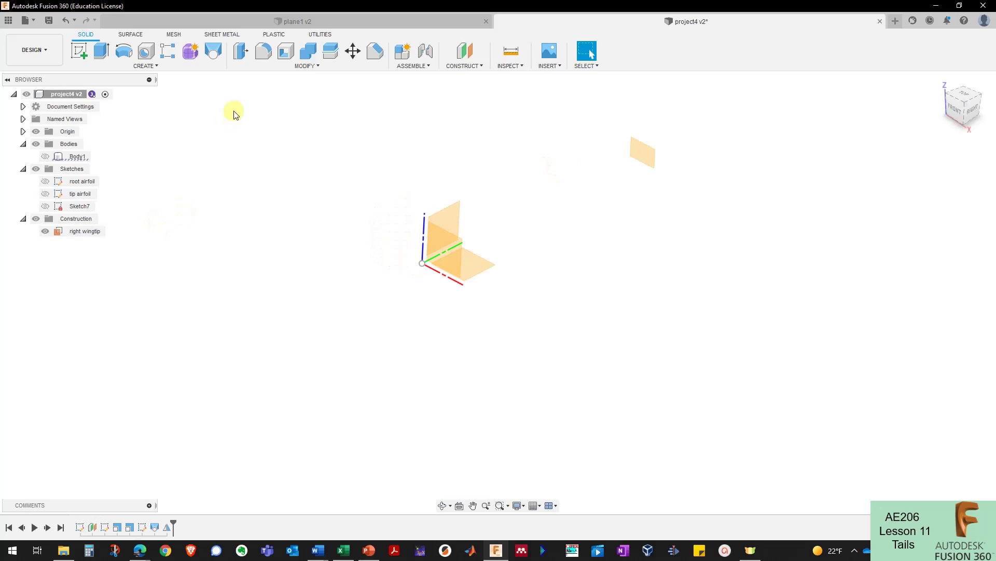
pyautogui.click(305, 67)
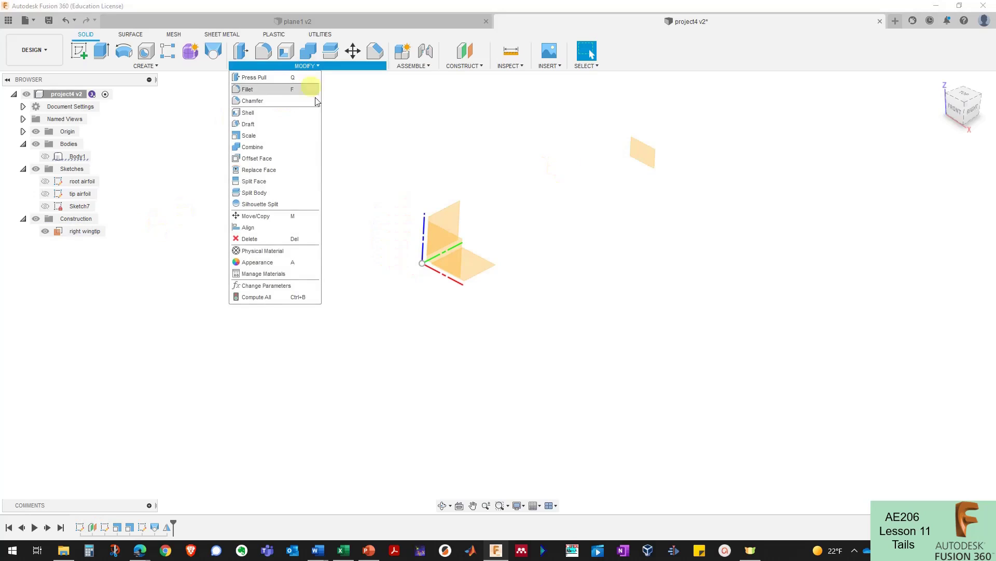
# Step: Open Change Parameters and add user parameter cr_ht = 6.4 ft
pyautogui.click(266, 285)
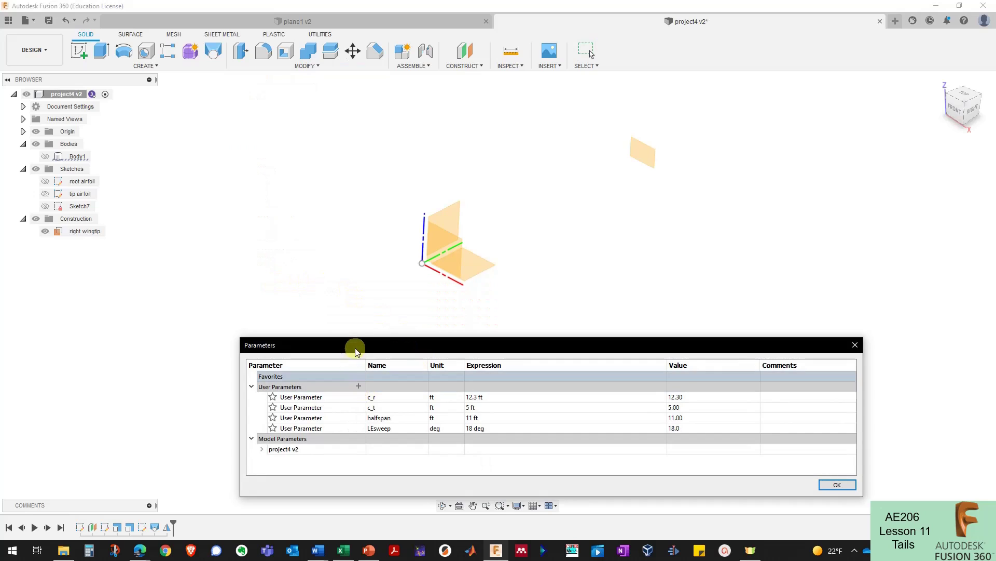
pyautogui.moveTo(359, 338); pyautogui.dragTo(360, 279)
pyautogui.click(360, 328)
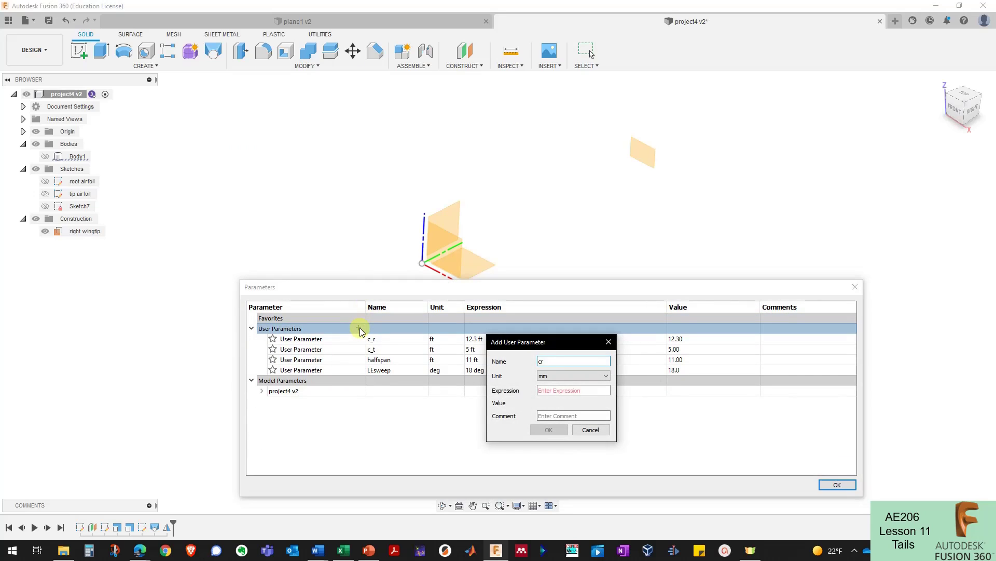
pyautogui.press('Tab')
pyautogui.write('ft')
pyautogui.press('Tab')
pyautogui.write('6.4')
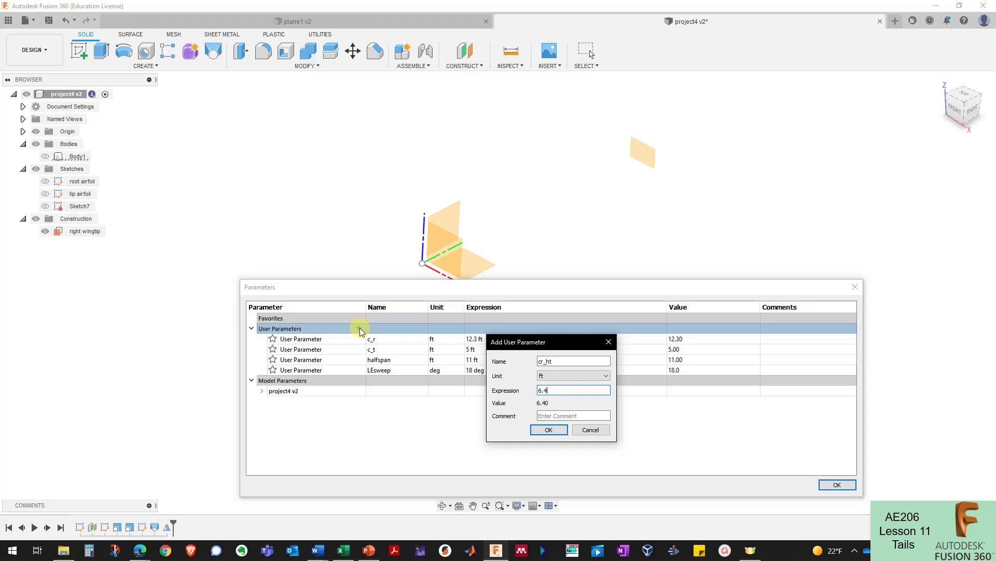
pyautogui.press('Return')
# Step: Add user parameter ct_ht = 2 ft
pyautogui.click(360, 329)
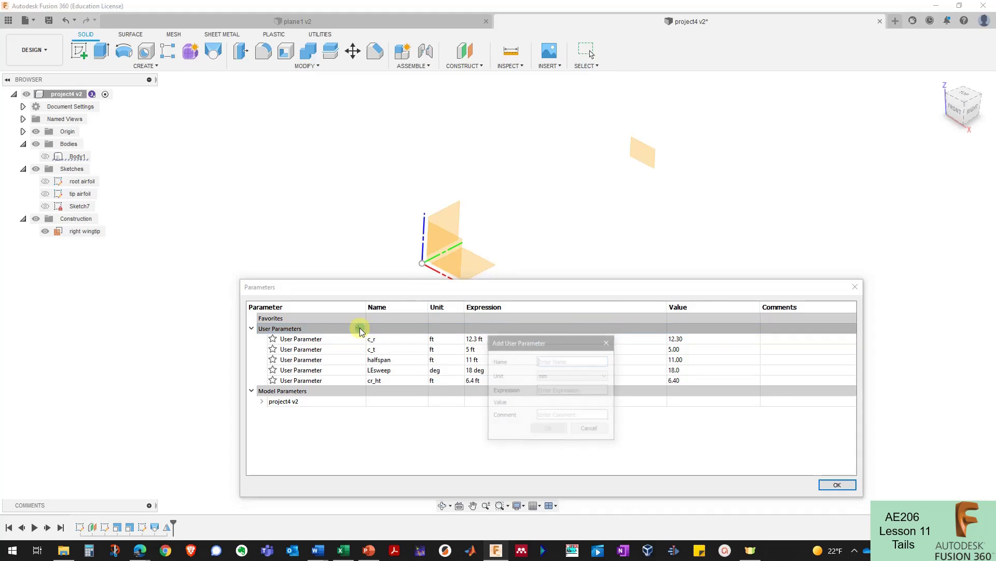
pyautogui.press('Tab')
pyautogui.press('Tab')
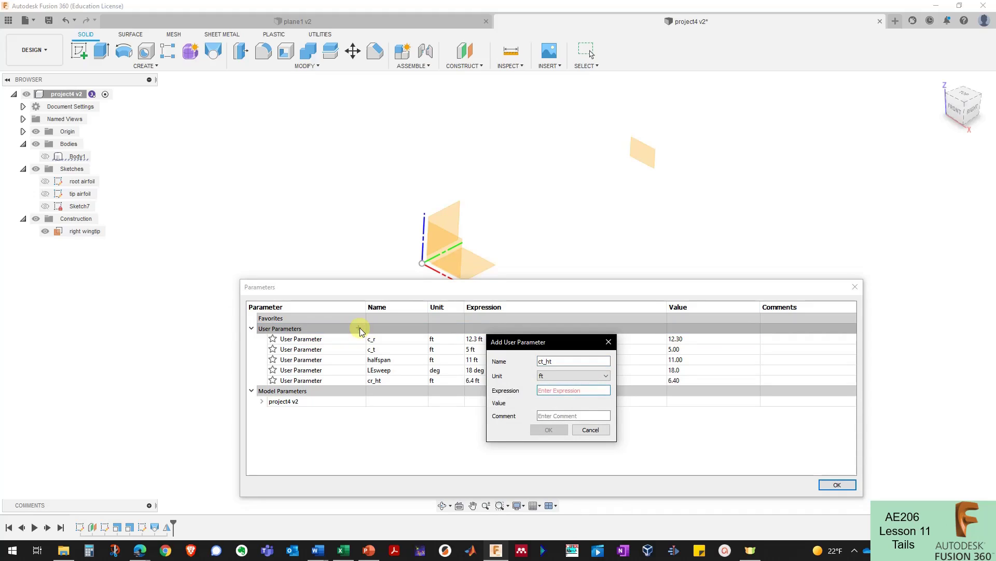
pyautogui.write('2')
pyautogui.press('Return')
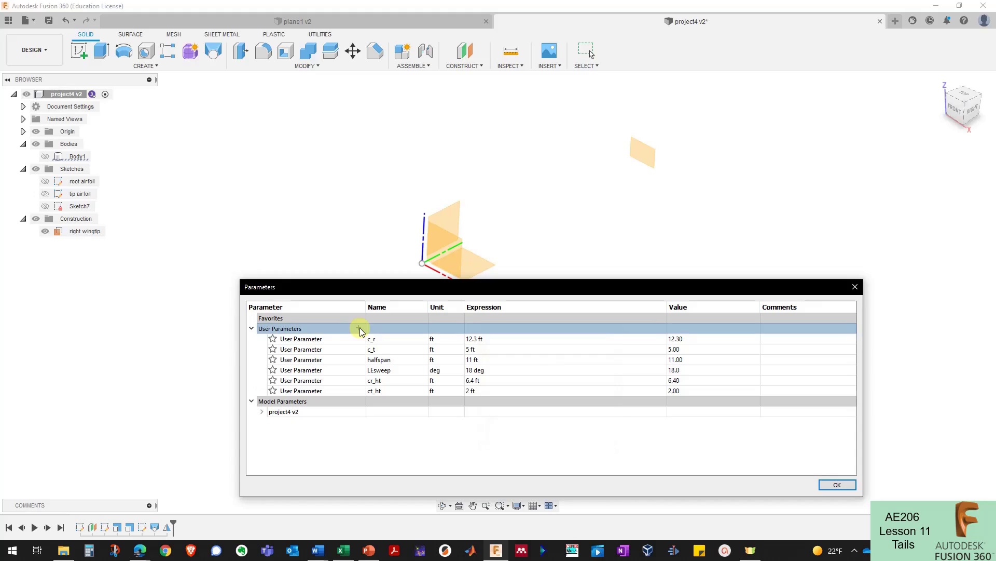
# Step: Add user parameter halfspan_ht = 6.25 ft and close the parameters table
pyautogui.click(359, 329)
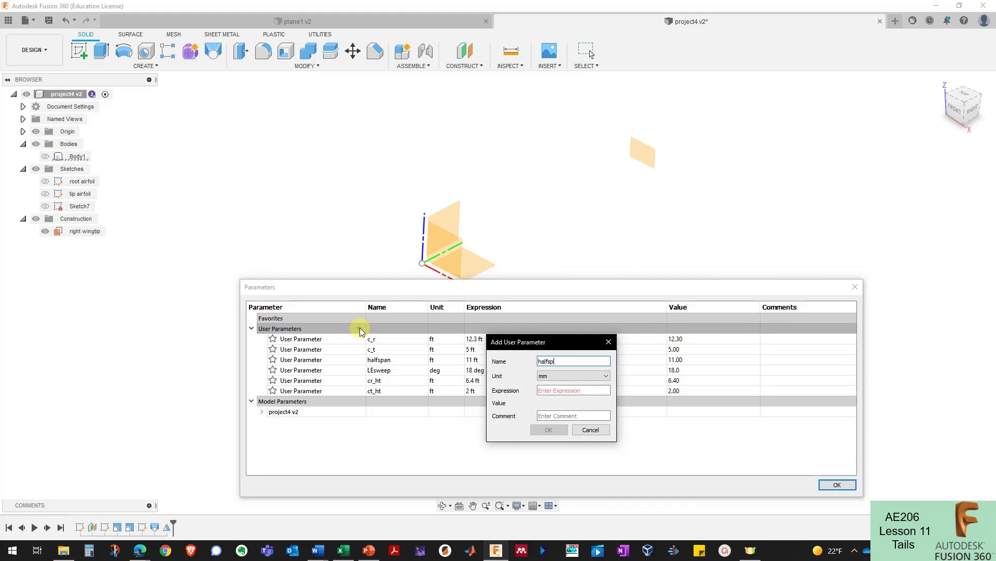
pyautogui.write('halfspan_ht')
pyautogui.press('Tab')
pyautogui.press('Tab')
pyautogui.write('6.')
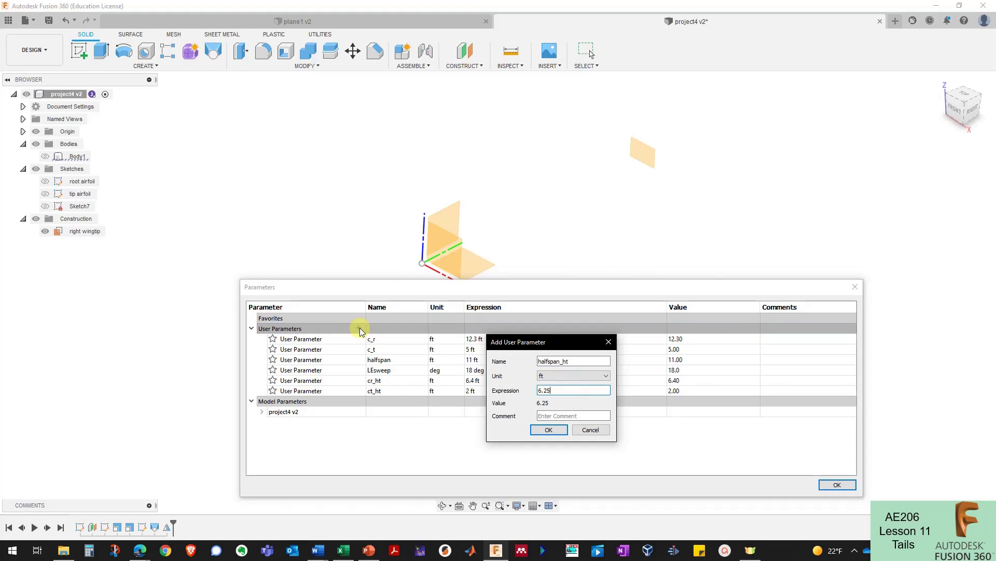
pyautogui.press('Return')
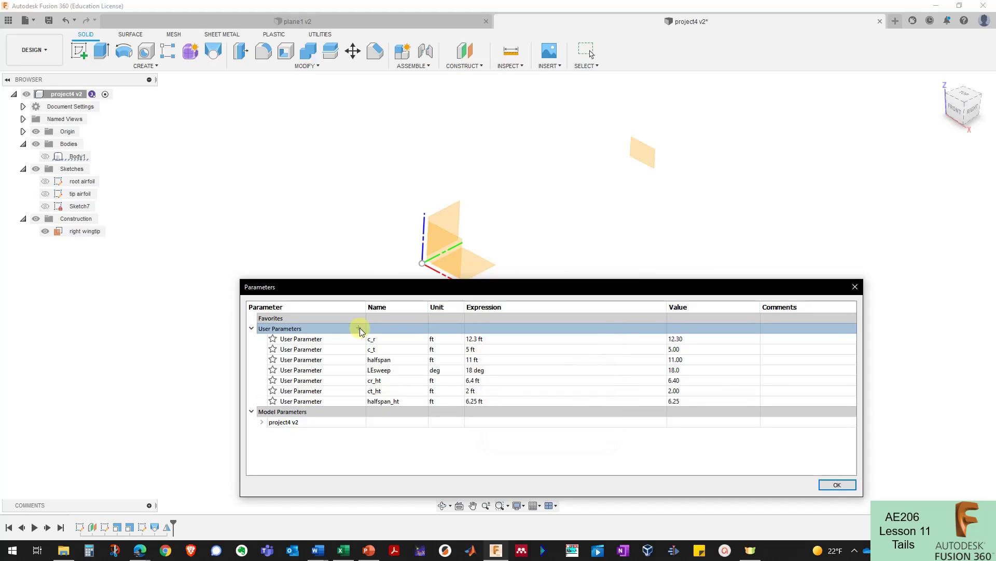
pyautogui.click(846, 485)
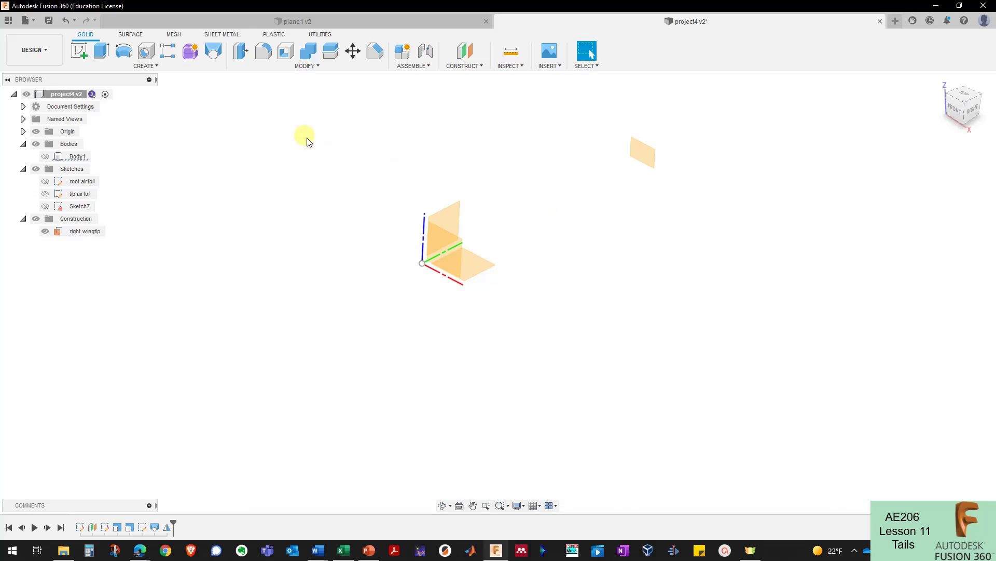
# Step: Run the ImportSplineCSV script to import NACA0006.csv as a new airfoil sketch
pyautogui.scroll(5, 430, 218)
pyautogui.scroll(-3, 367, 326)
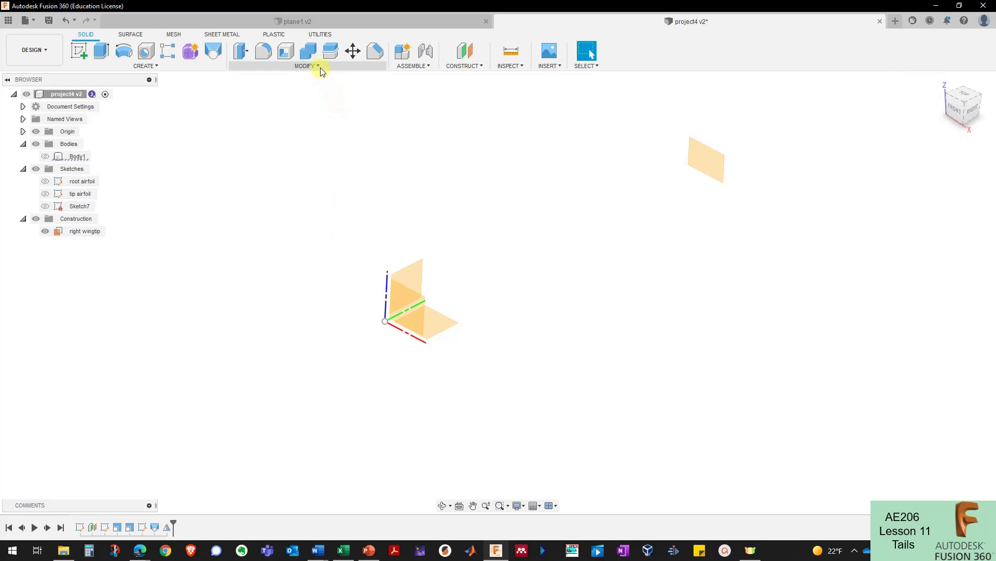
pyautogui.click(320, 34)
pyautogui.click(146, 68)
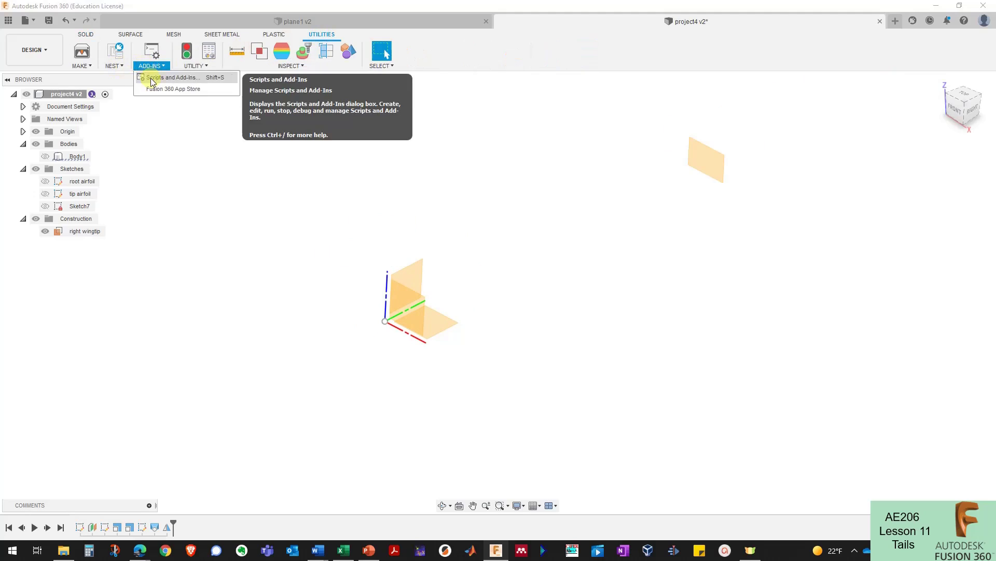
pyautogui.click(151, 75)
pyautogui.scroll(-1, 622, 257)
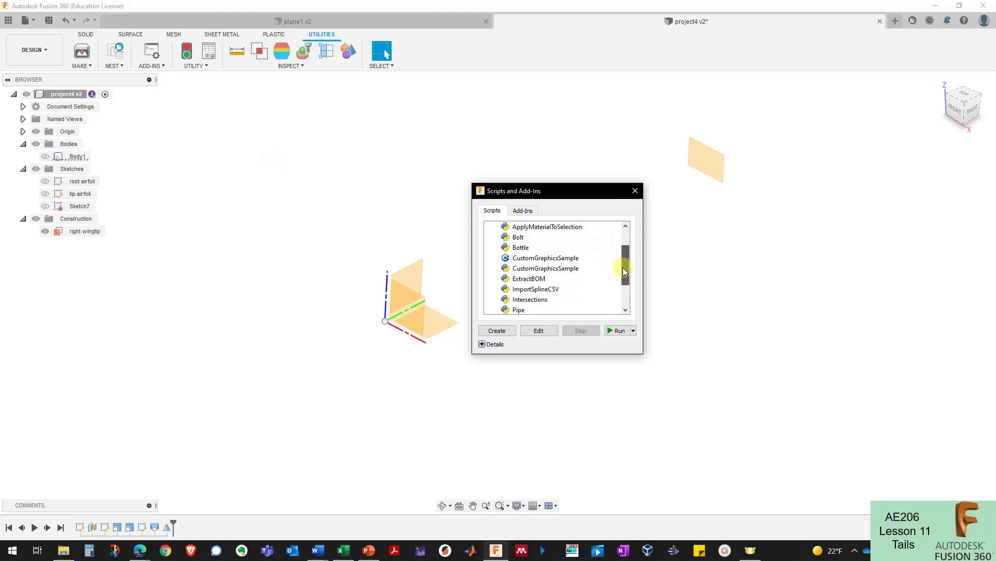
pyautogui.click(558, 287)
pyautogui.click(617, 330)
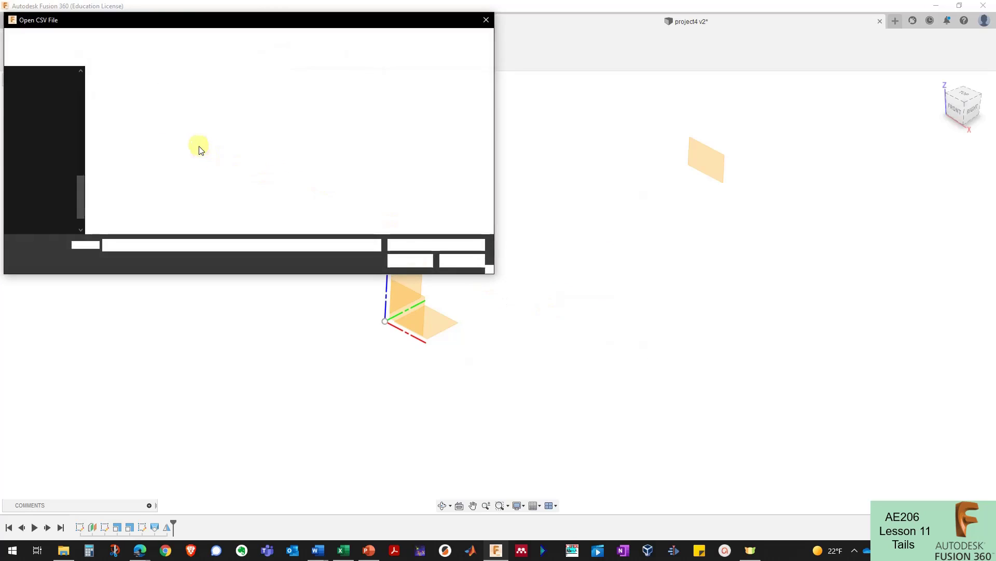
pyautogui.doubleClick(130, 101)
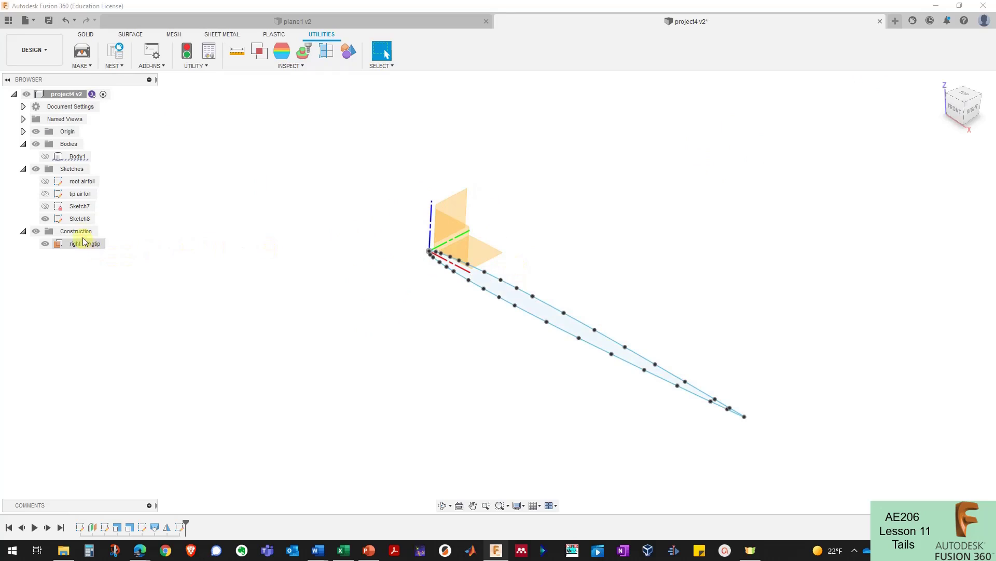
# Step: Rename the imported Sketch8 to 'root airfoil Htail'
pyautogui.click(86, 218)
pyautogui.doubleClick(87, 218)
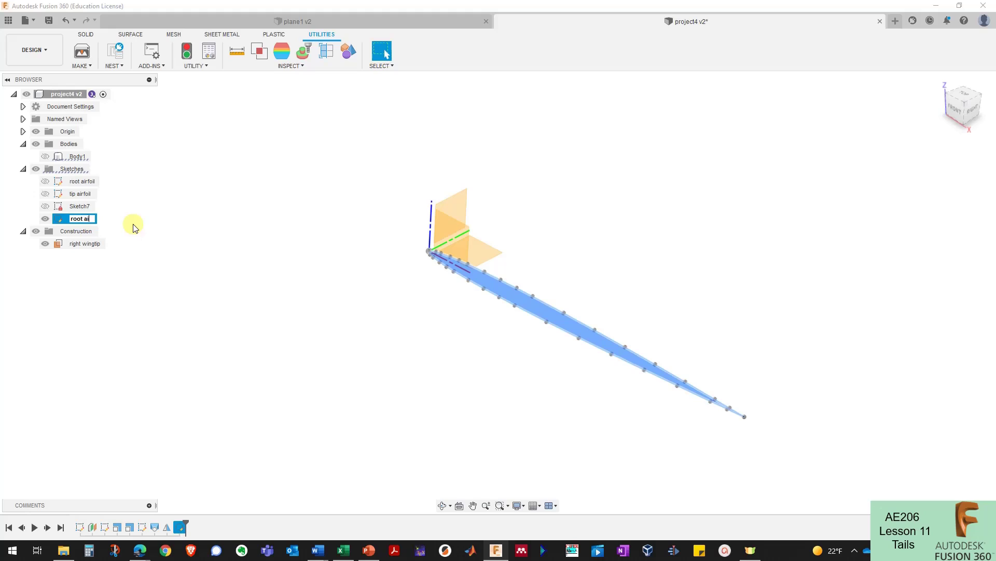
pyautogui.write('root airfoil tail')
pyautogui.press('Return')
pyautogui.doubleClick(106, 218)
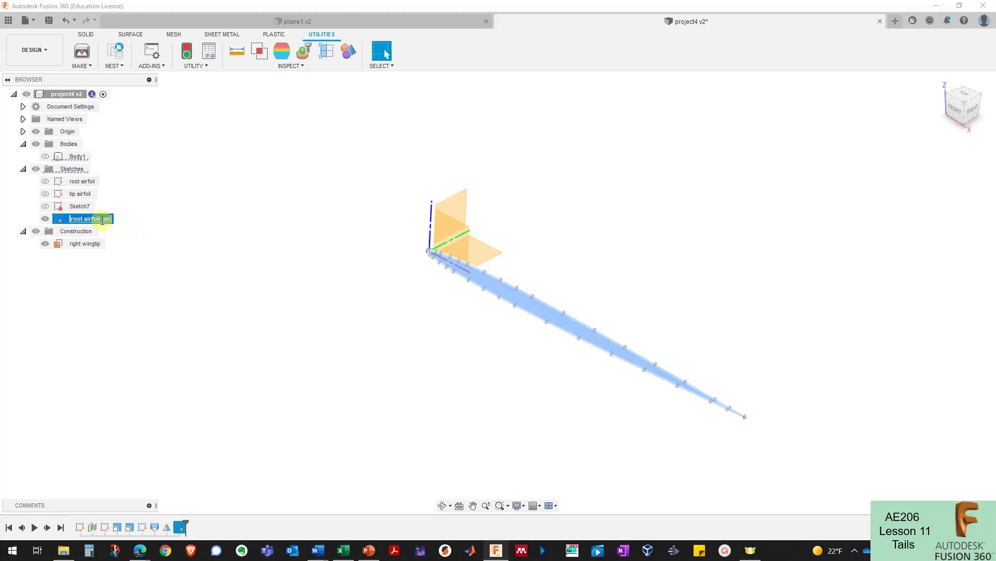
pyautogui.write('H')
pyautogui.press('Return')
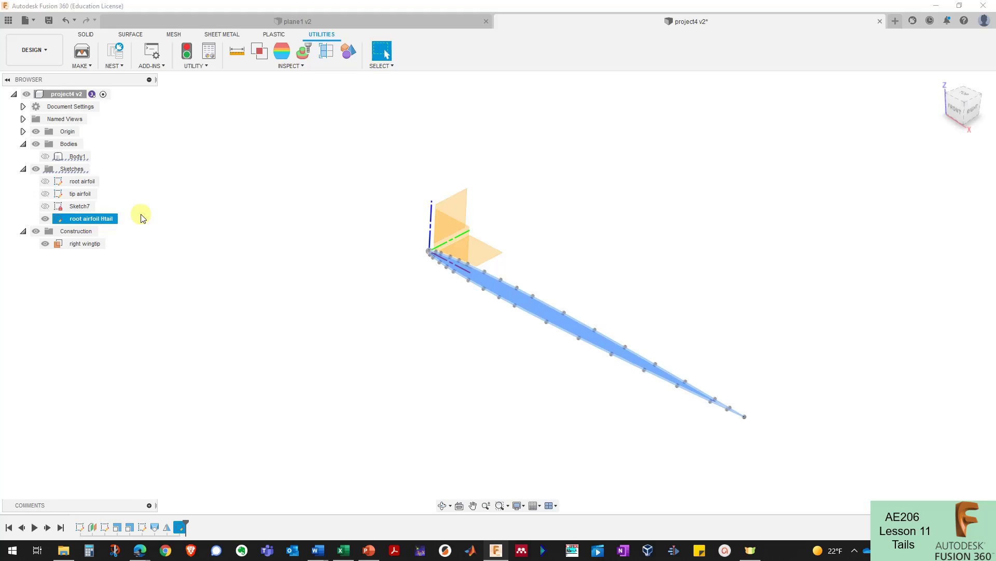
# Step: Redefine the root airfoil Htail sketch onto a new plane
pyautogui.rightClick(101, 217)
pyautogui.click(146, 263)
pyautogui.click(447, 242)
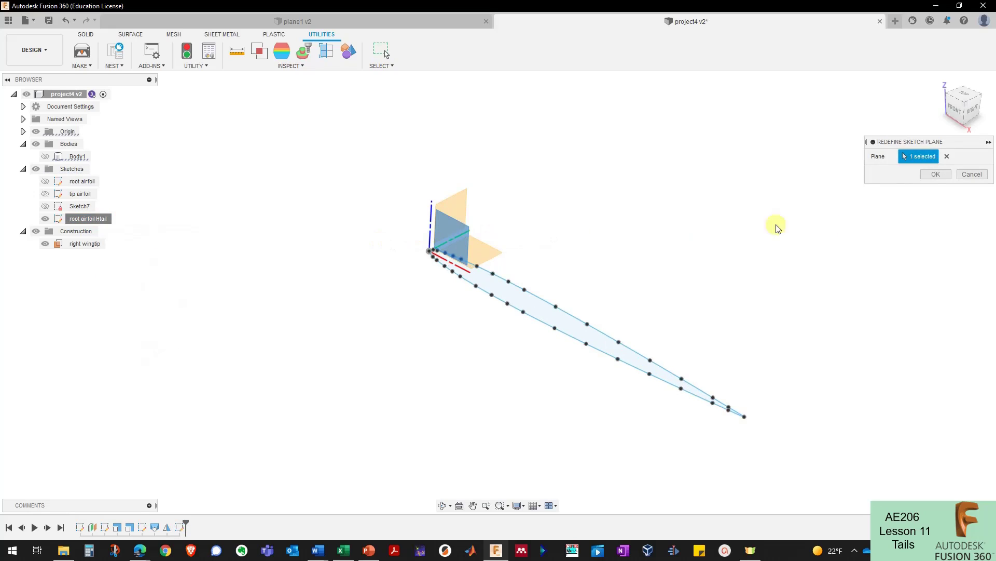
pyautogui.click(934, 174)
pyautogui.scroll(-3, 223, 316)
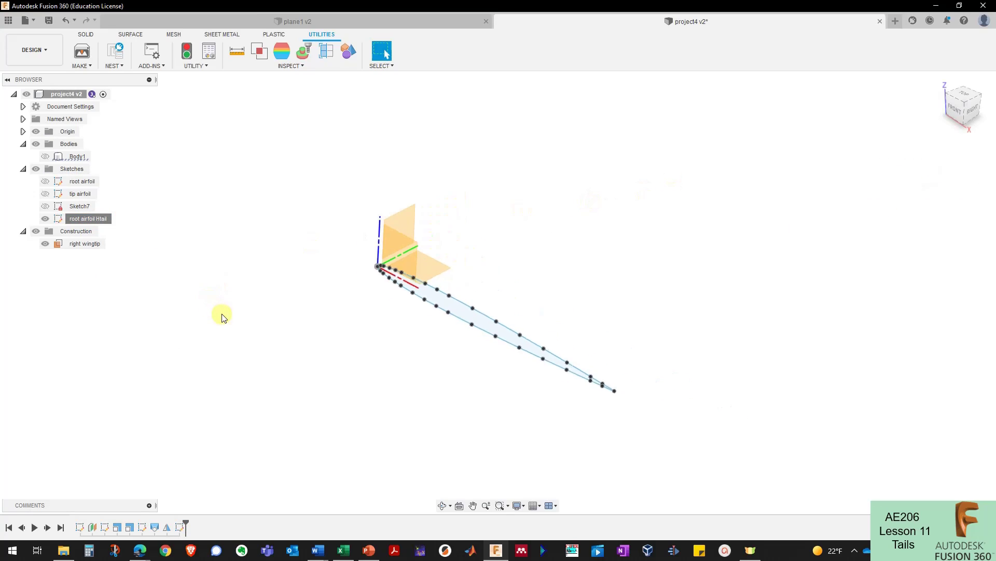
pyautogui.scroll(2, 224, 316)
pyautogui.scroll(-3, 225, 316)
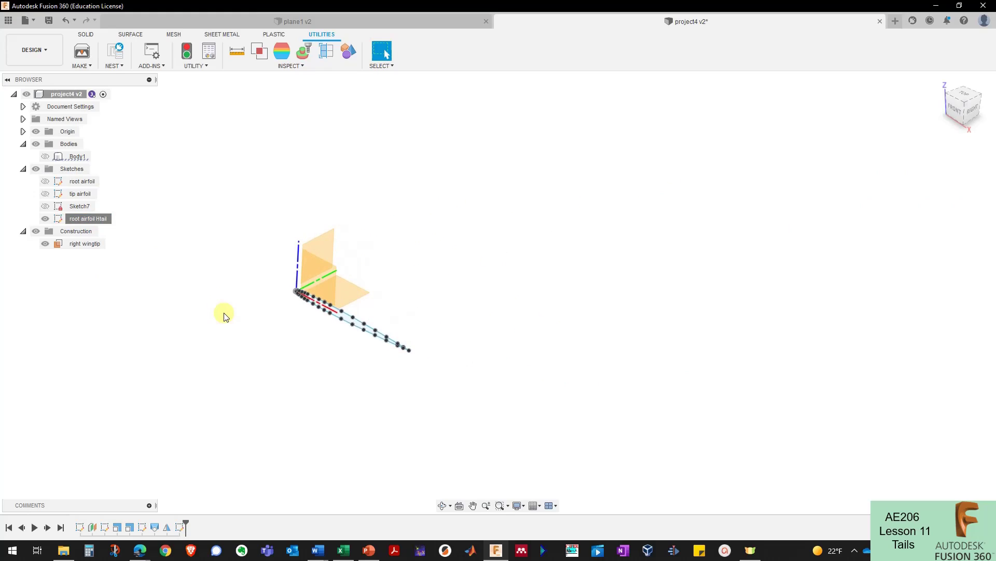
pyautogui.scroll(3, 224, 316)
pyautogui.scroll(2, 224, 316)
# Step: Rename Sketch7 to 'wing loft rails'
pyautogui.click(83, 207)
pyautogui.click(84, 208)
pyautogui.write('wi')
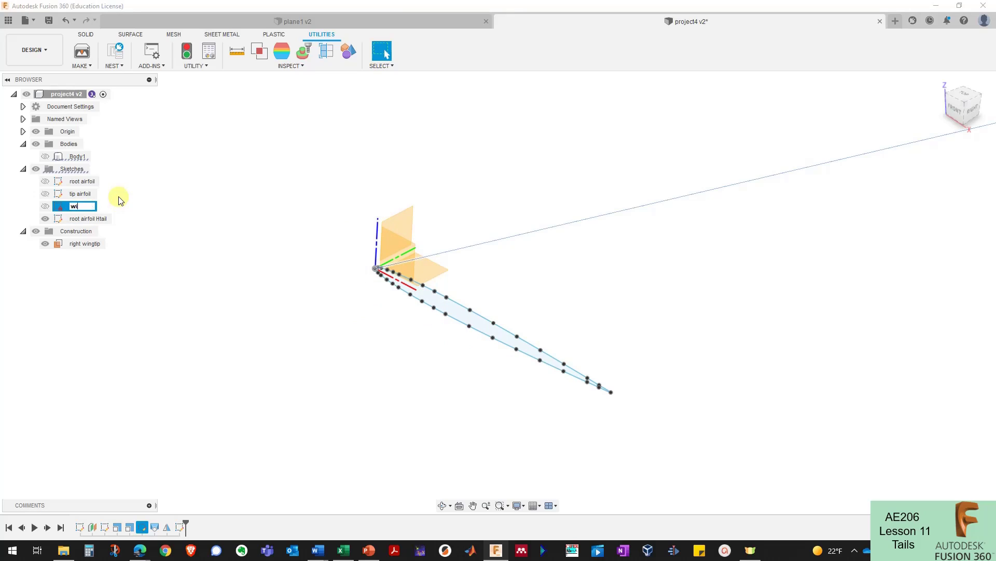
pyautogui.write('ng loft rails')
pyautogui.click(195, 178)
pyautogui.scroll(-4, 156, 296)
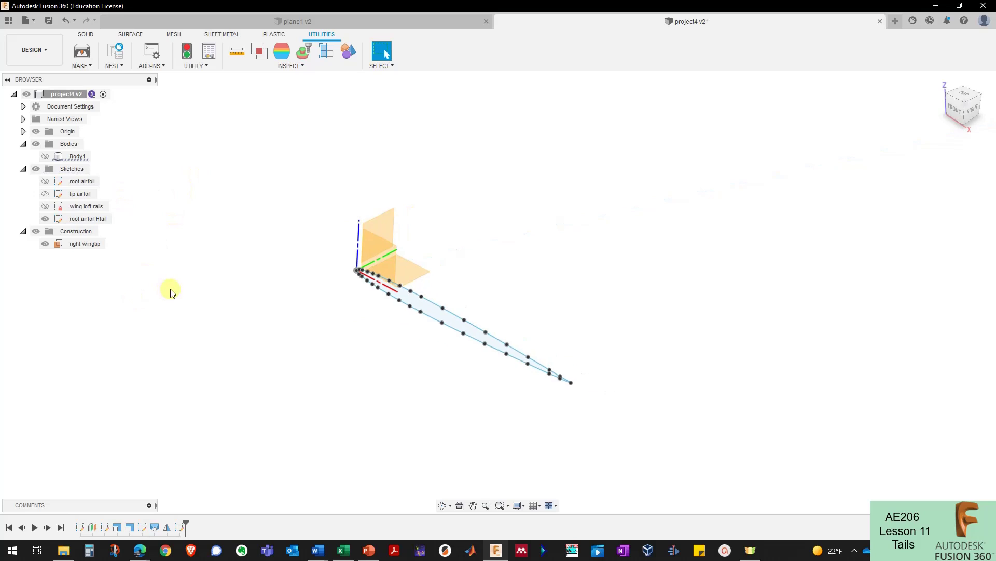
pyautogui.scroll(4, 323, 307)
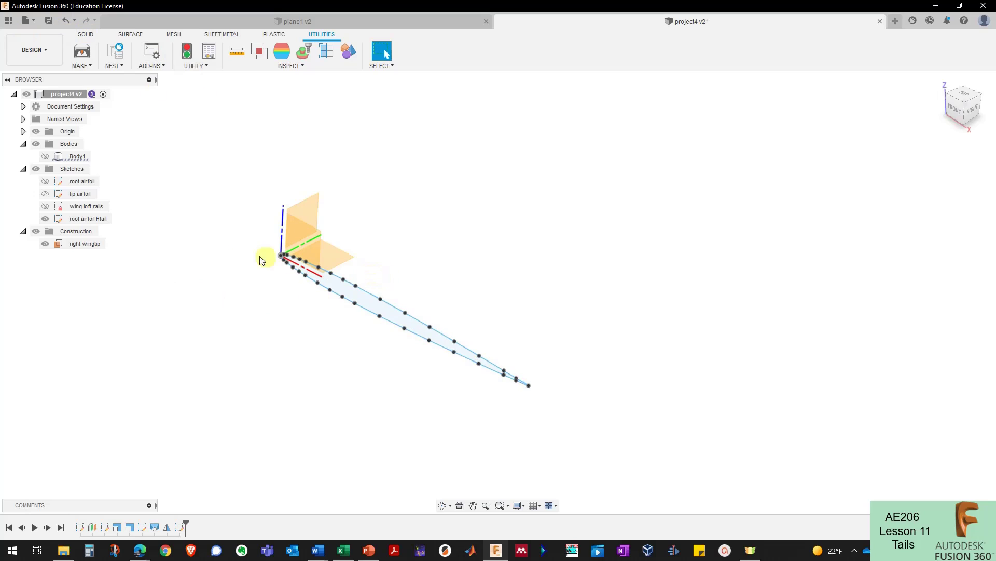
# Step: Open and exit the root airfoil Htail sketch, then create a trial Sketch9
pyautogui.doubleClick(118, 220)
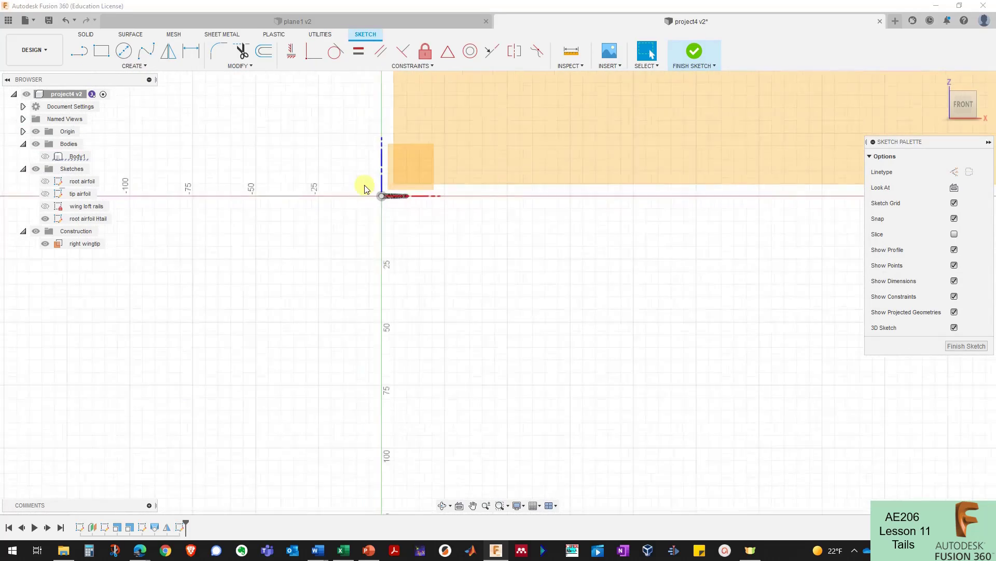
pyautogui.scroll(5, 434, 207)
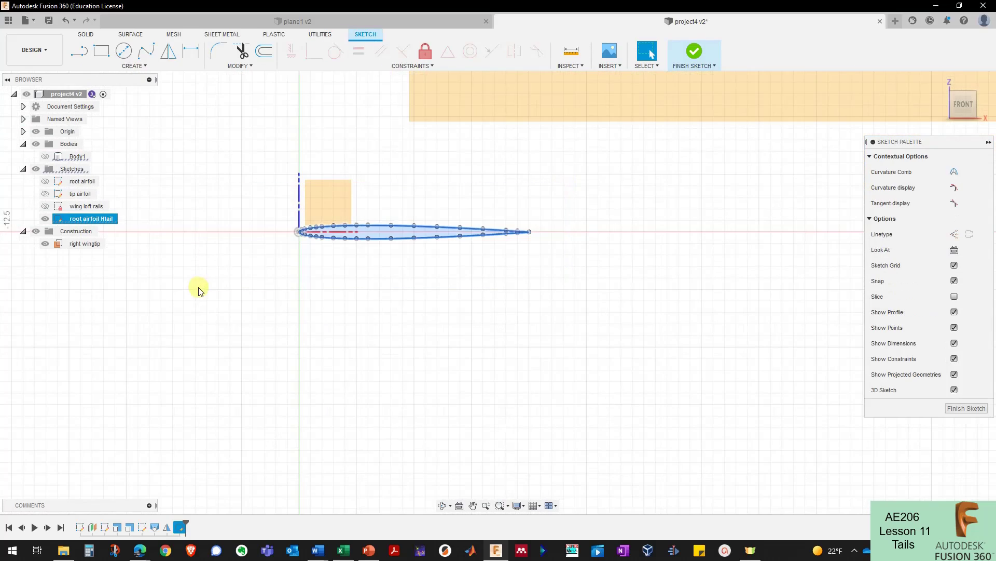
pyautogui.click(694, 50)
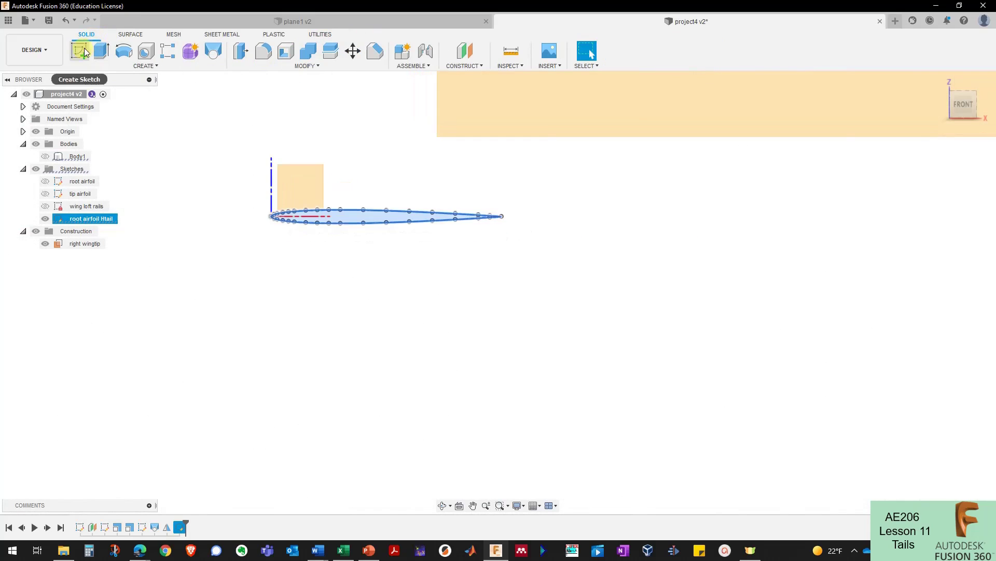
pyautogui.click(79, 50)
pyautogui.click(205, 126)
pyautogui.scroll(-8, 644, 169)
pyautogui.scroll(2, 571, 290)
pyautogui.scroll(5, 403, 366)
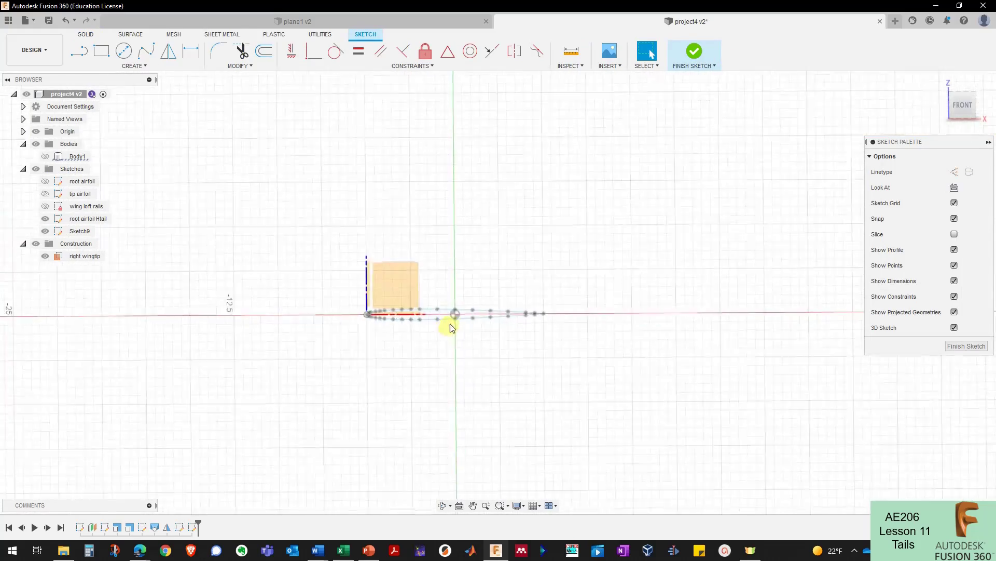
pyautogui.scroll(4, 446, 318)
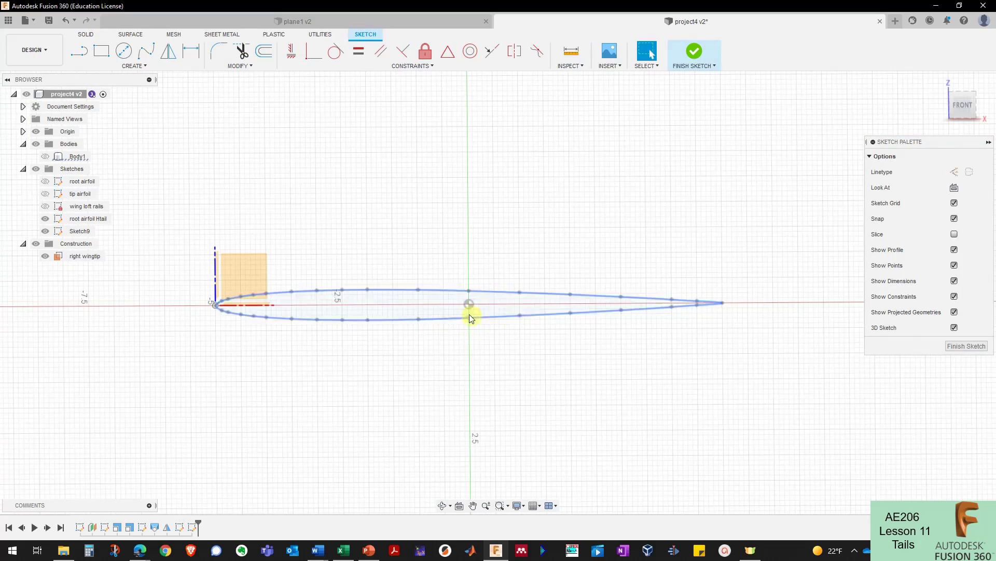
pyautogui.click(694, 52)
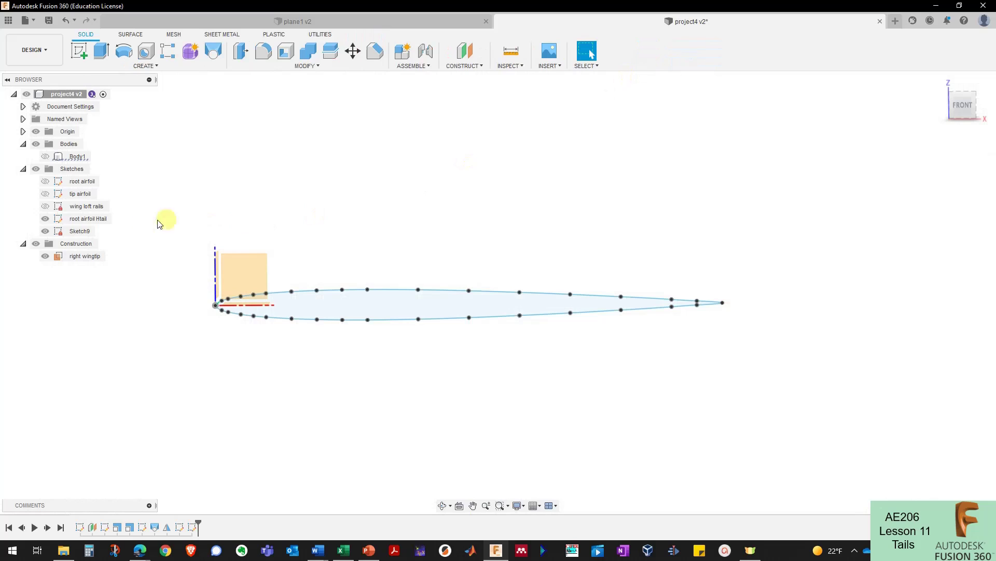
# Step: Delete the unused Sketch9
pyautogui.rightClick(78, 231)
pyautogui.click(99, 313)
pyautogui.click(357, 219)
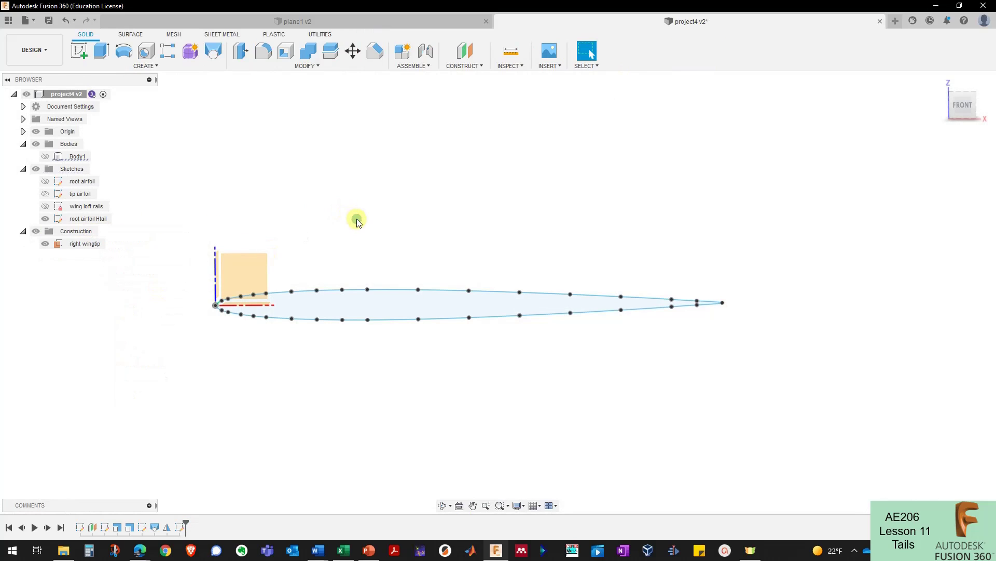
pyautogui.scroll(-8, 356, 222)
pyautogui.scroll(-4, 447, 314)
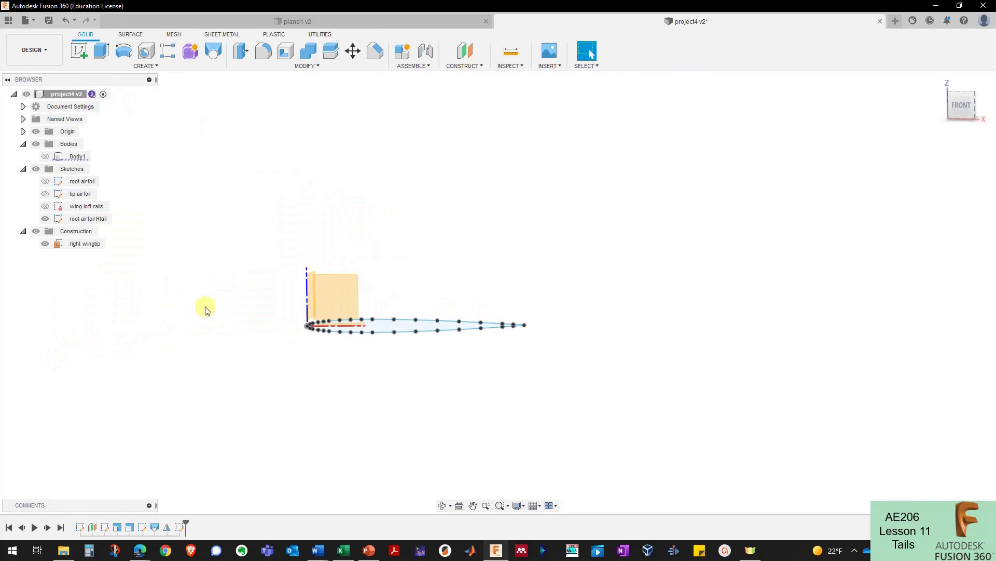
# Step: Create Sketch10 in front view, selecting the airfoil curves, and finish it
pyautogui.click(79, 50)
pyautogui.click(288, 267)
pyautogui.scroll(-5, 614, 298)
pyautogui.scroll(5, 222, 431)
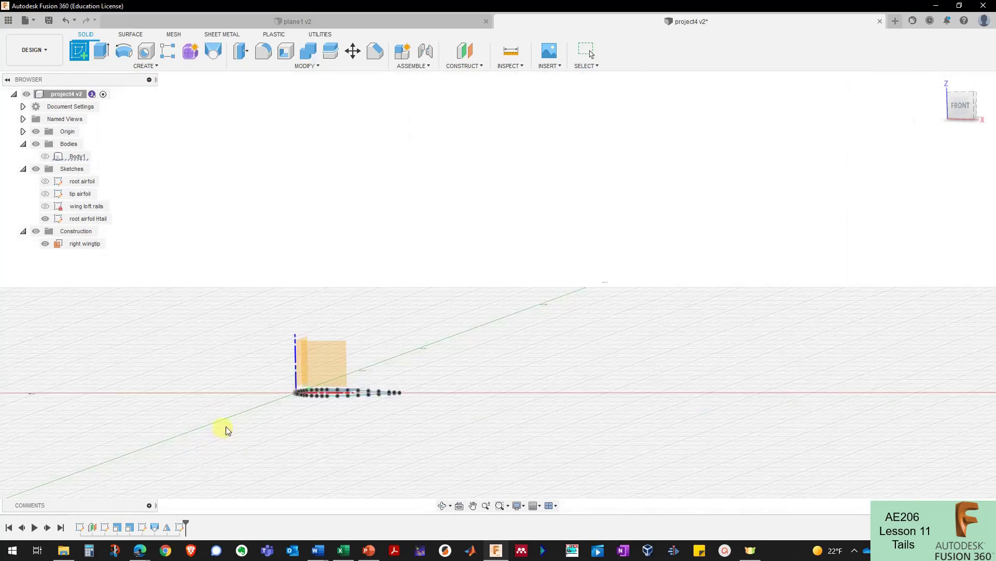
pyautogui.click(341, 366)
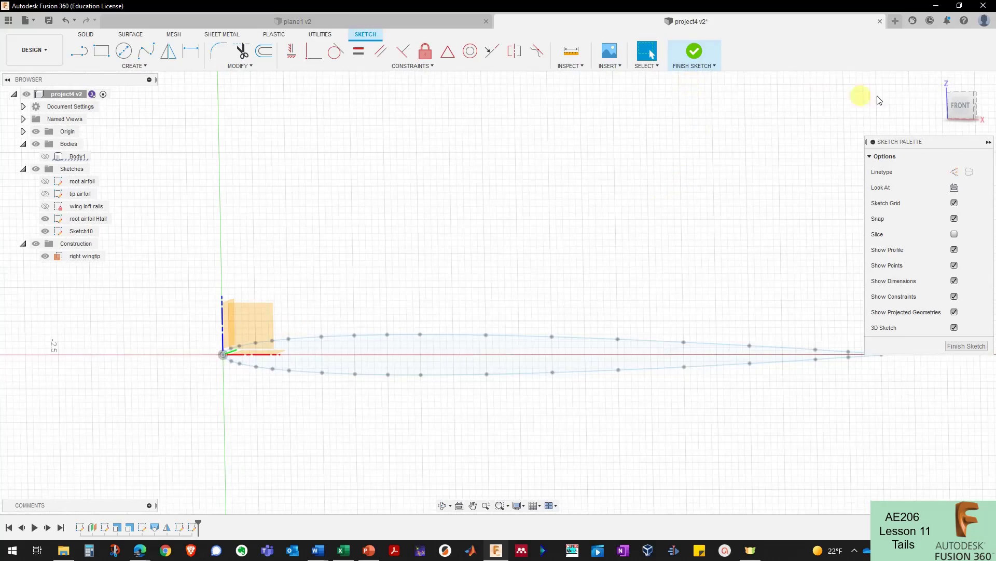
pyautogui.click(961, 107)
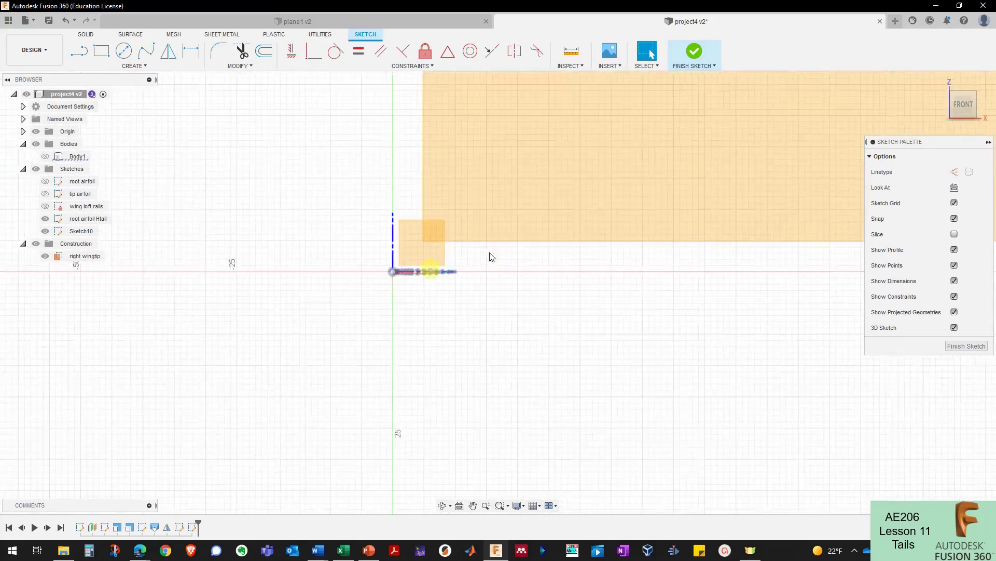
pyautogui.click(305, 270)
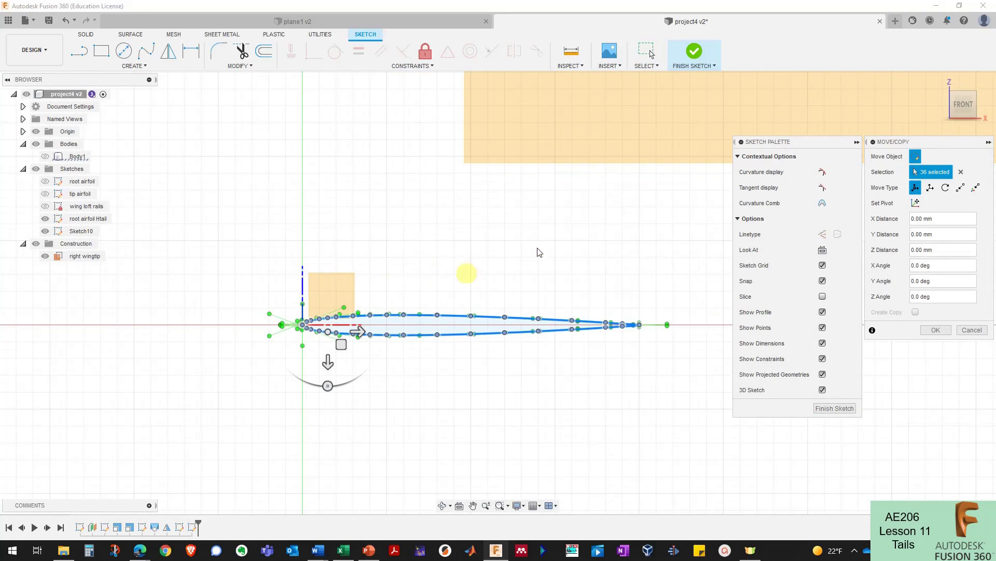
pyautogui.click(694, 51)
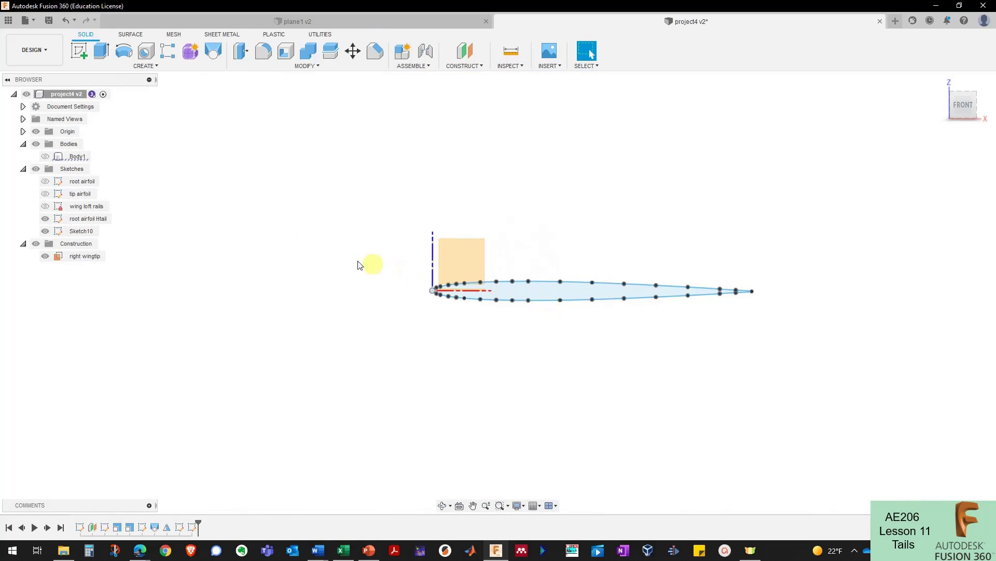
# Step: Scale the root airfoil Htail sketch uniformly by cr_ht/10
pyautogui.click(307, 66)
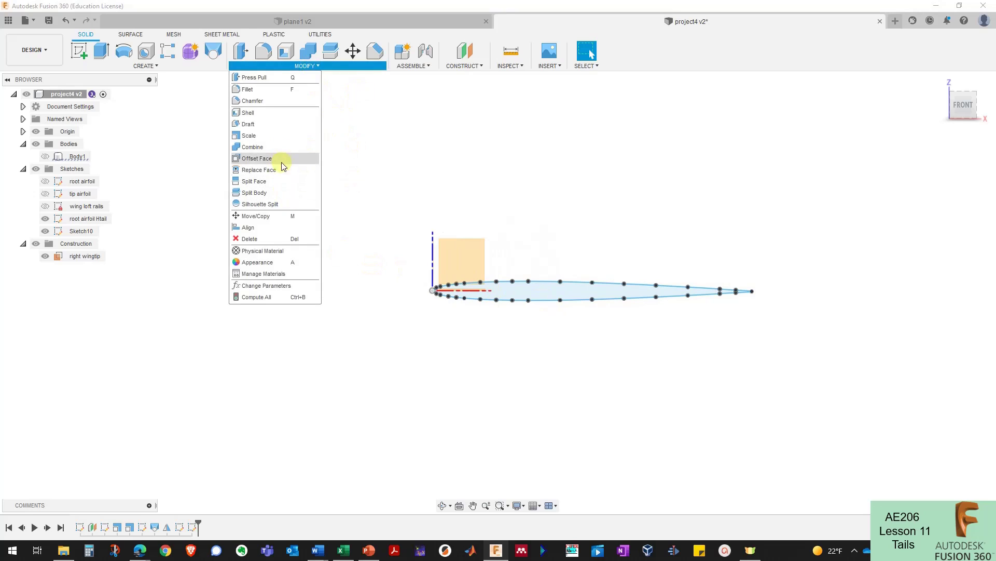
pyautogui.click(274, 135)
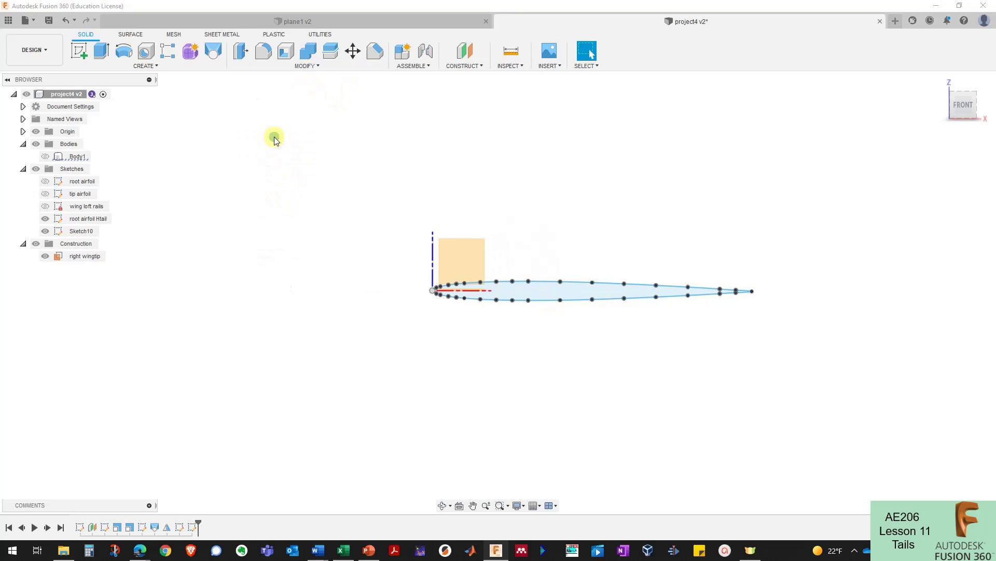
pyautogui.click(91, 219)
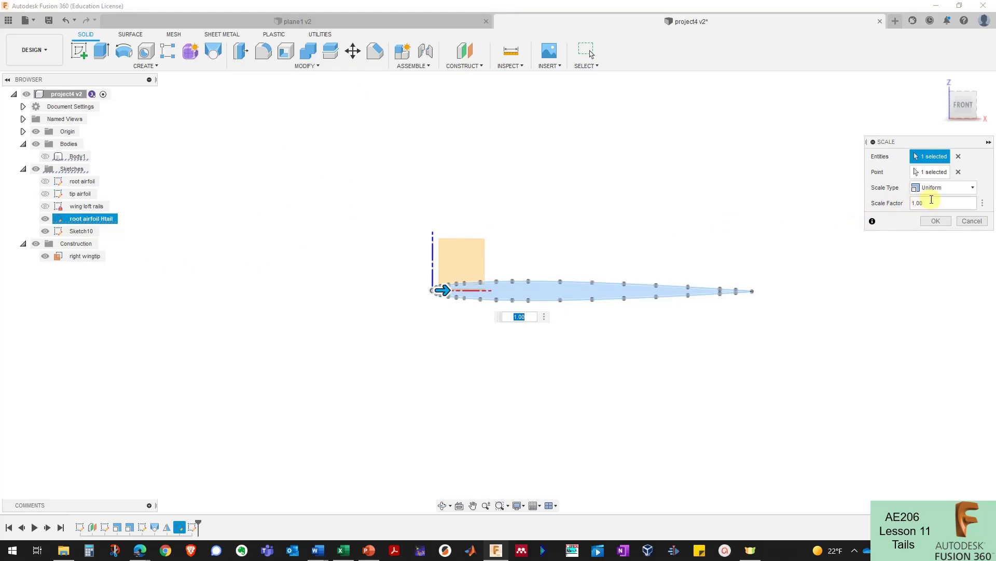
pyautogui.click(932, 201)
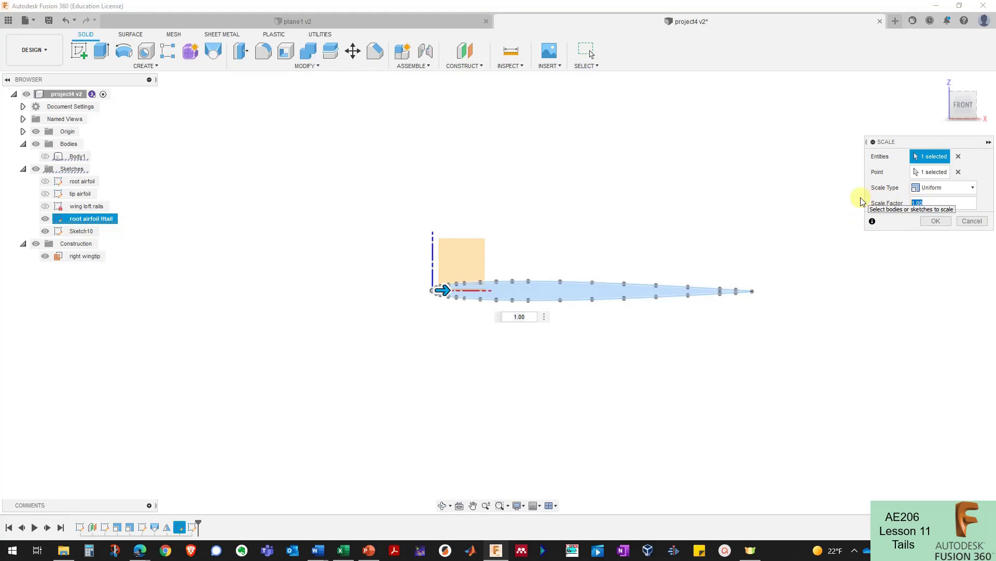
pyautogui.write('cr')
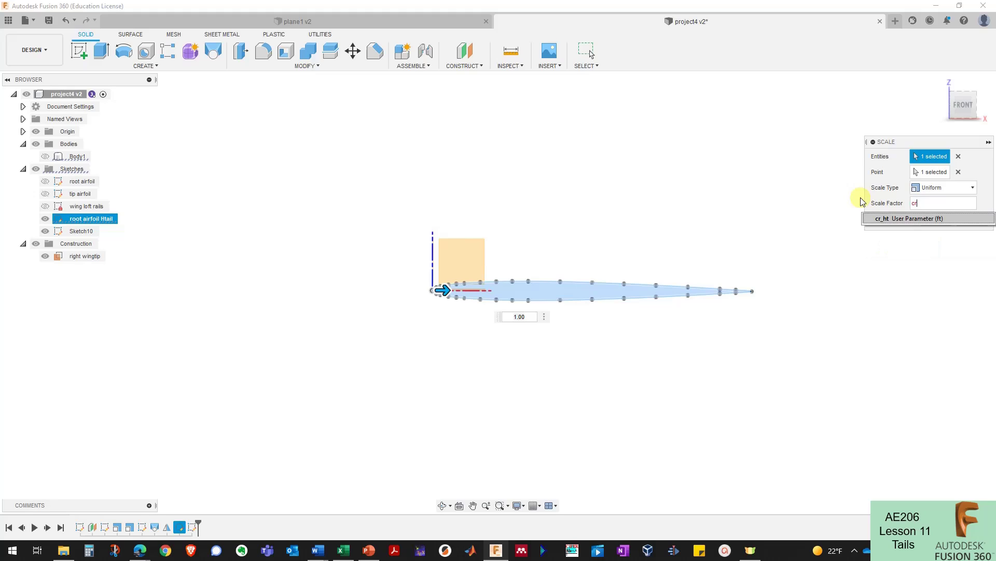
pyautogui.press('BackSpace')
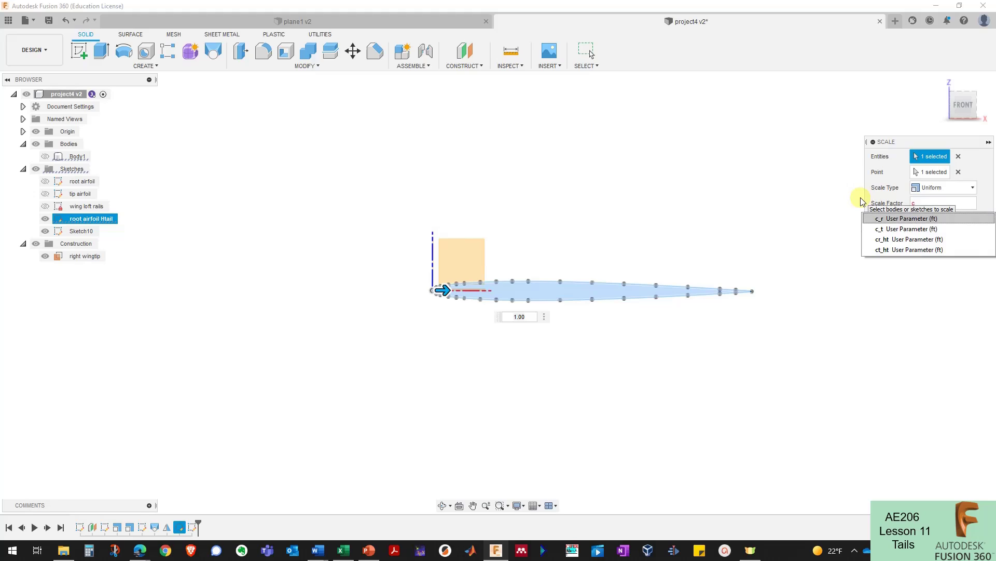
pyautogui.write('r_ht/10')
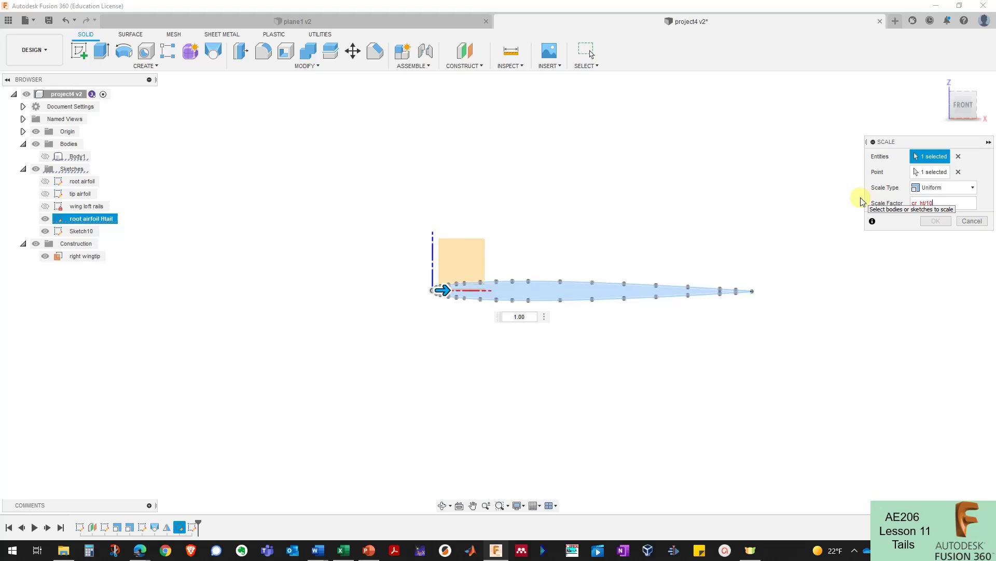
pyautogui.press('Return')
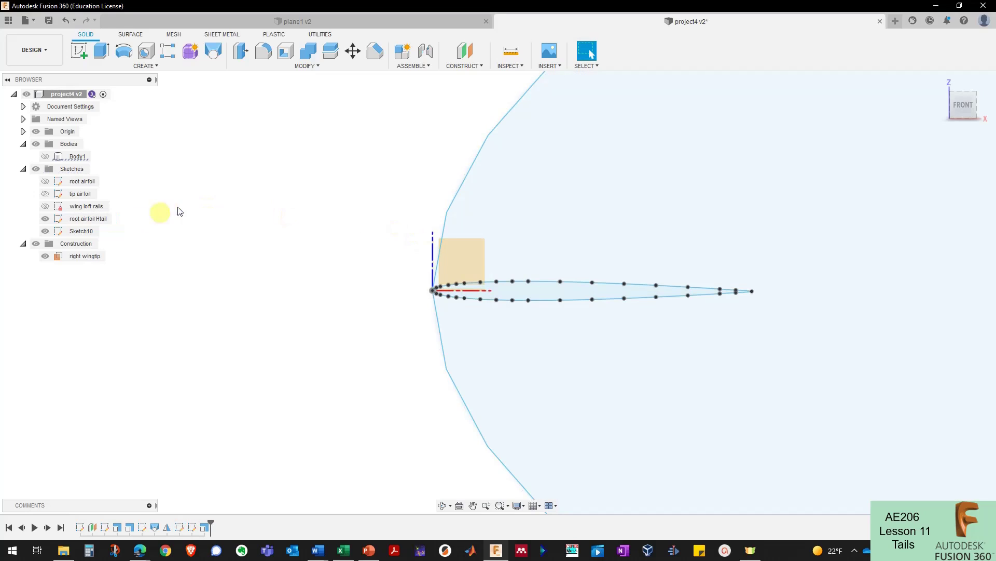
pyautogui.click(87, 234)
# Step: Rename Sketch10 to 'tip airfoil Htail'
pyautogui.doubleClick(88, 236)
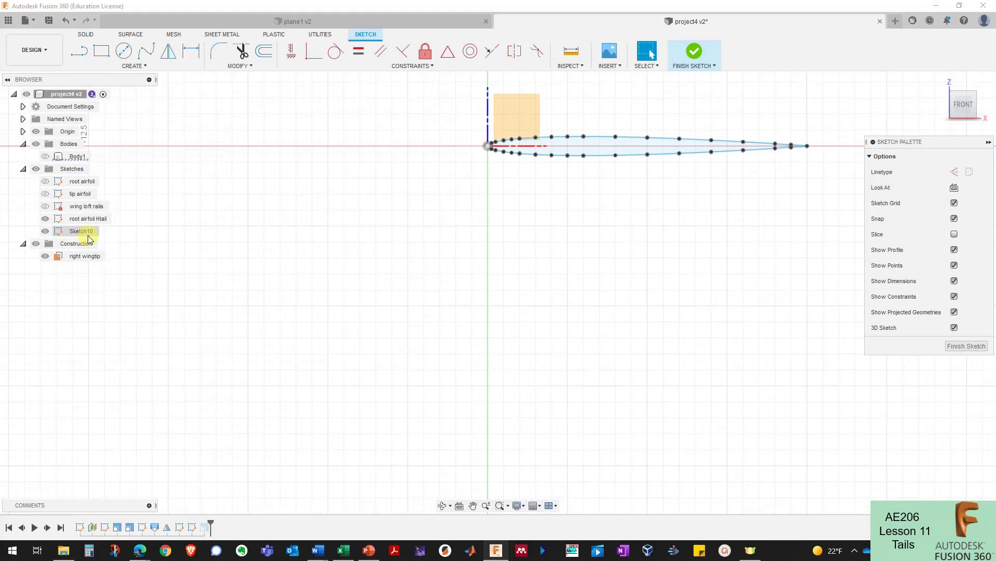
pyautogui.click(722, 50)
pyautogui.click(79, 235)
pyautogui.click(91, 233)
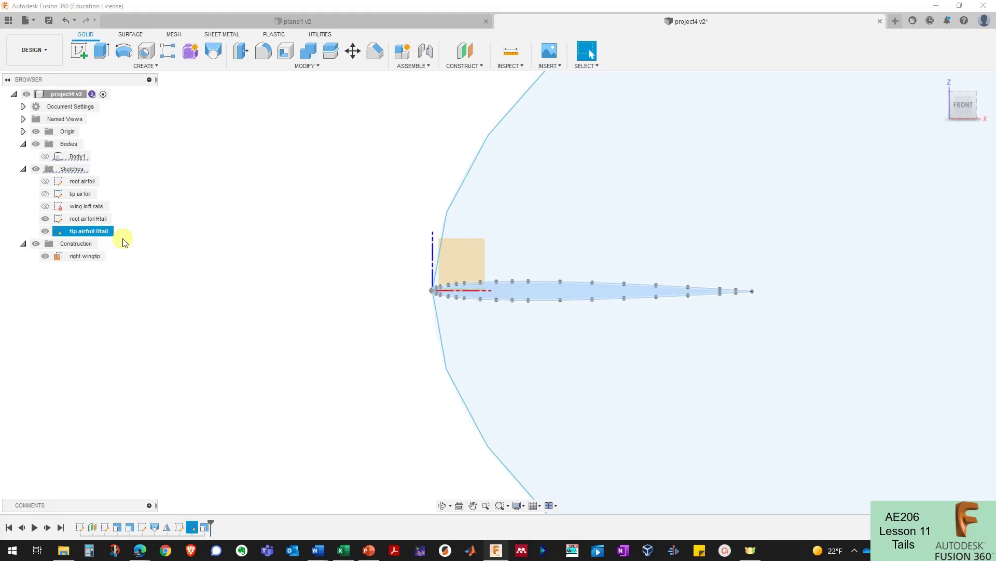
# Step: Scale the tip airfoil Htail sketch by ct_ht/10 and view both airfoils at an angle
pyautogui.click(307, 66)
pyautogui.click(276, 134)
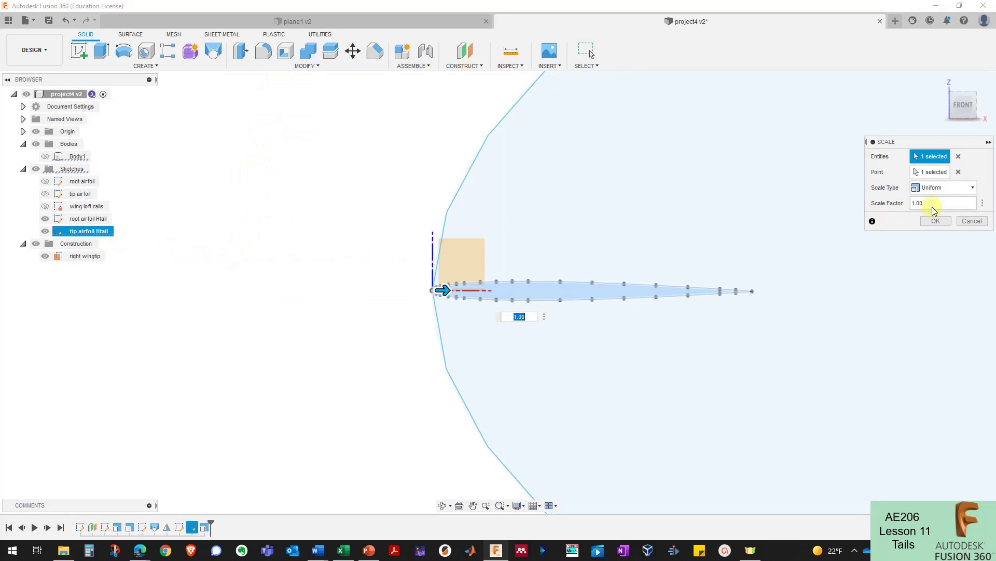
pyautogui.write('ct_ht/10mm')
pyautogui.press('Return')
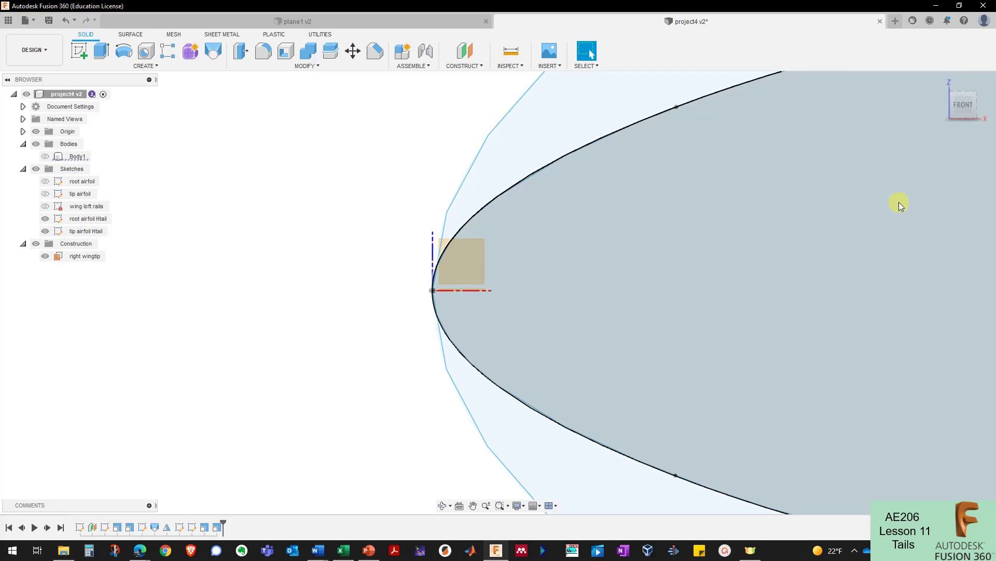
pyautogui.scroll(-5, 255, 244)
pyautogui.scroll(-3, 209, 243)
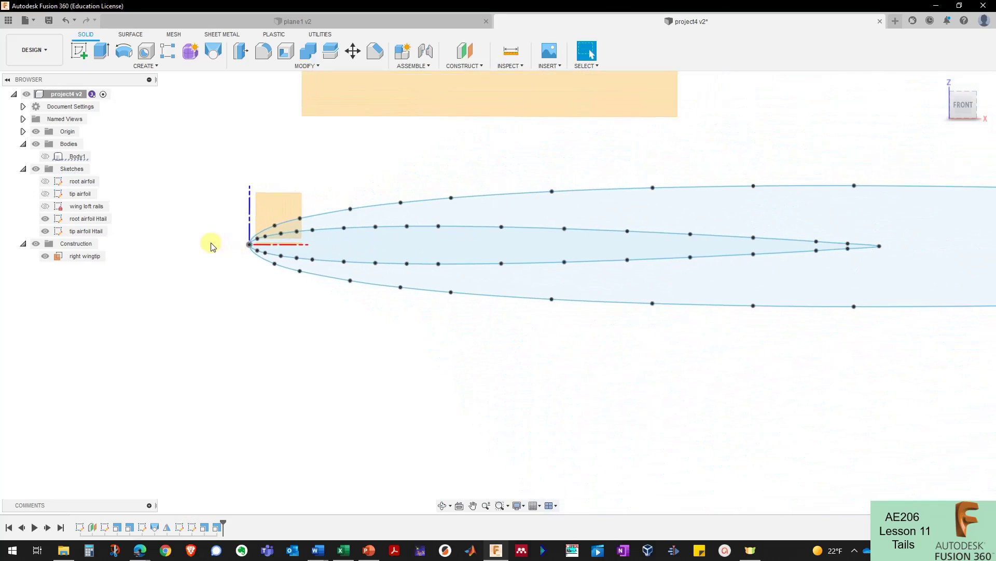
pyautogui.scroll(-2, 205, 206)
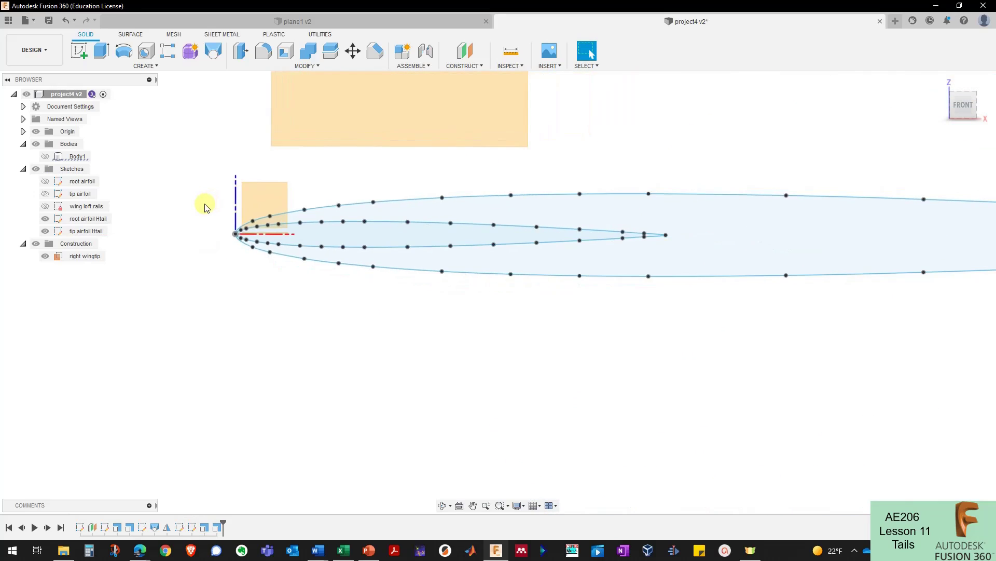
pyautogui.scroll(-2, 385, 323)
pyautogui.scroll(-2, 519, 218)
pyautogui.scroll(-2, 530, 201)
pyautogui.keyDown('shift'); pyautogui.moveTo(523, 206); pyautogui.dragTo(365, 300, button='middle'); pyautogui.keyUp('shift')
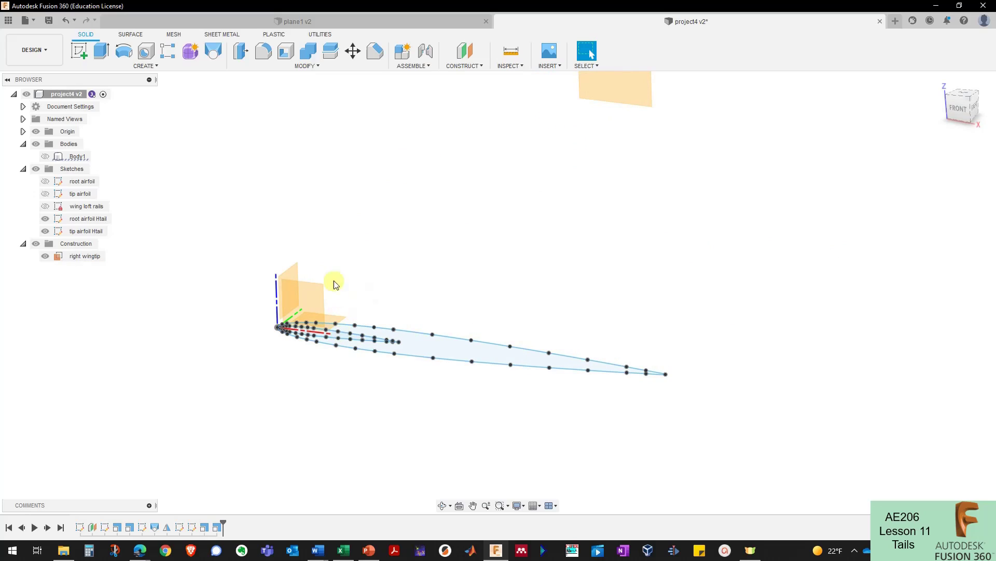
# Step: Create an offset plane halfspan_ht away from the root plane
pyautogui.click(472, 72)
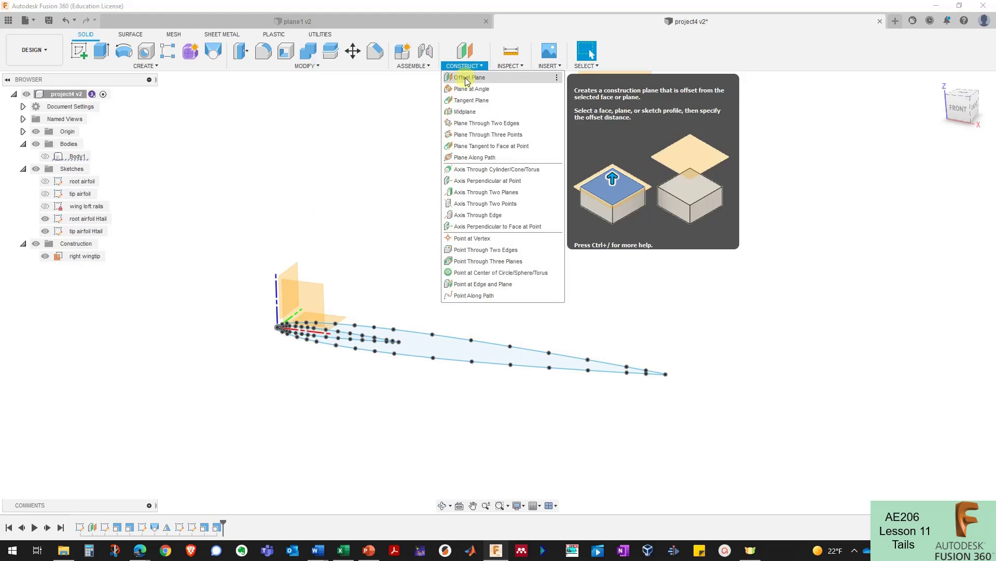
pyautogui.click(469, 78)
pyautogui.click(322, 292)
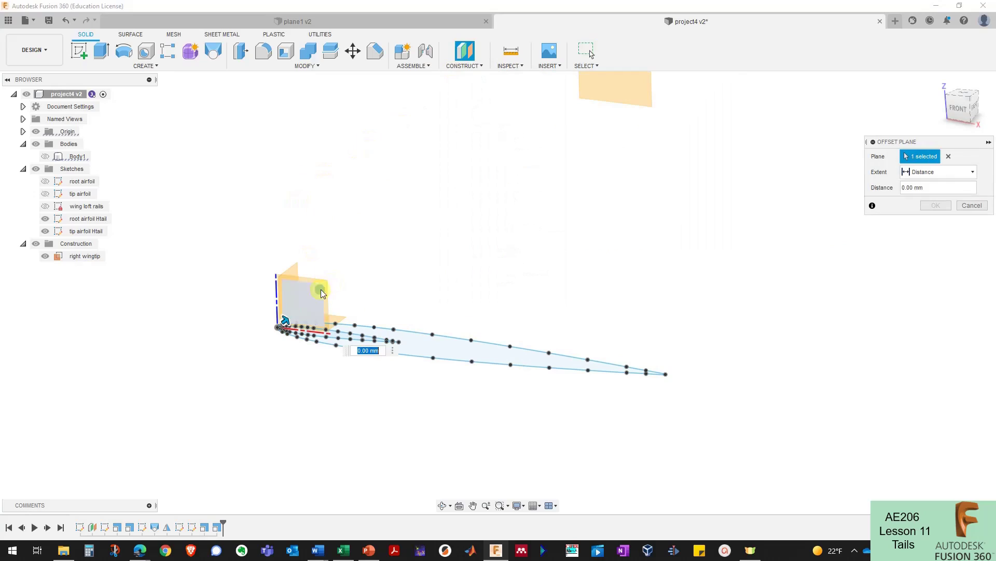
pyautogui.moveTo(289, 321); pyautogui.dragTo(356, 228)
pyautogui.write('half')
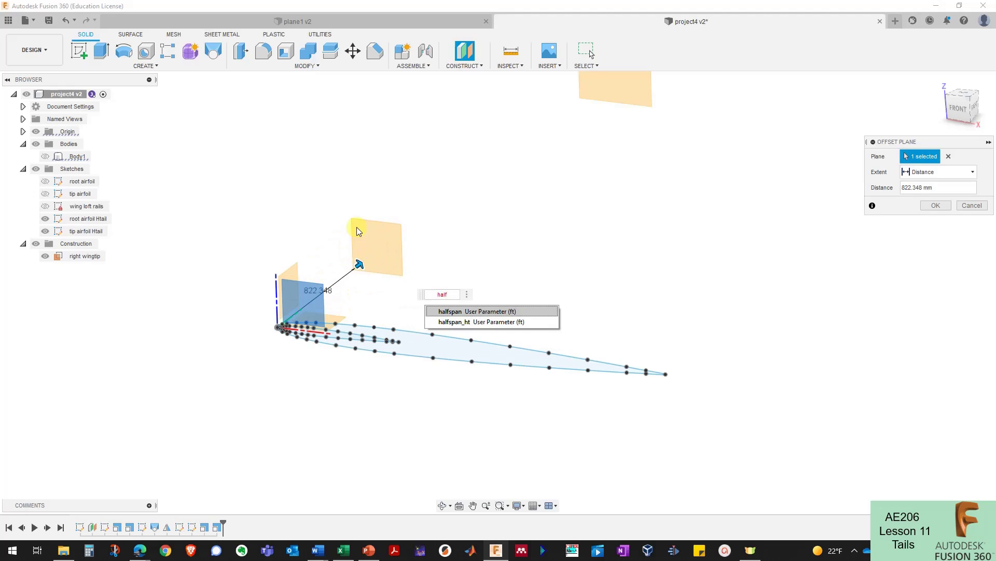
pyautogui.press('Down')
pyautogui.press('Return')
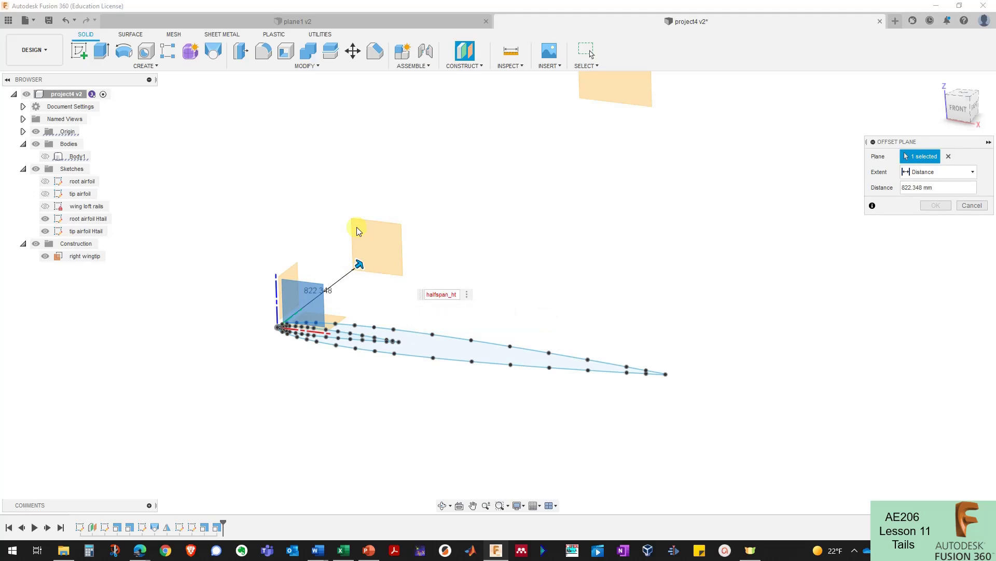
pyautogui.press('Return')
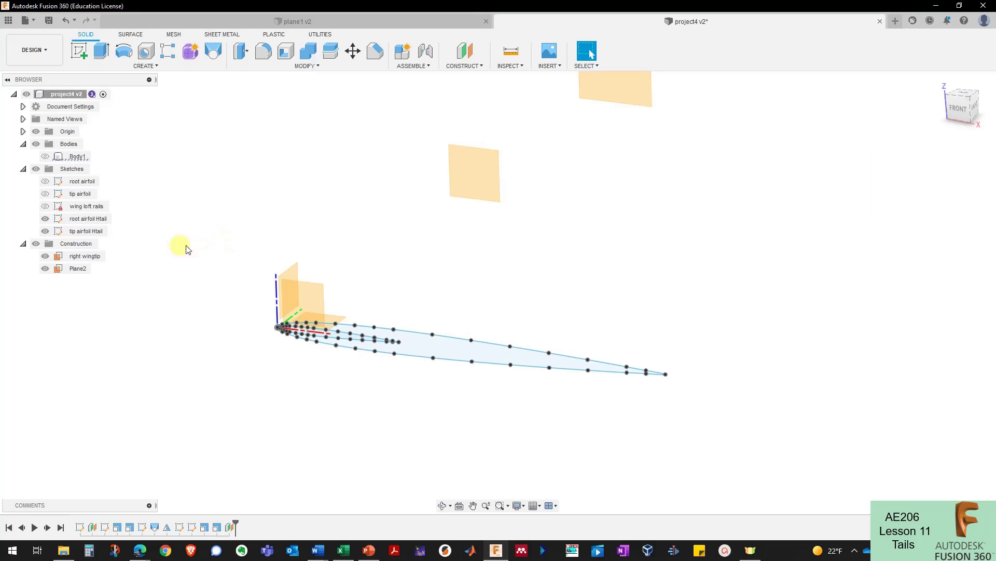
# Step: Redefine the tip airfoil Htail sketch onto the new Plane2
pyautogui.rightClick(97, 237)
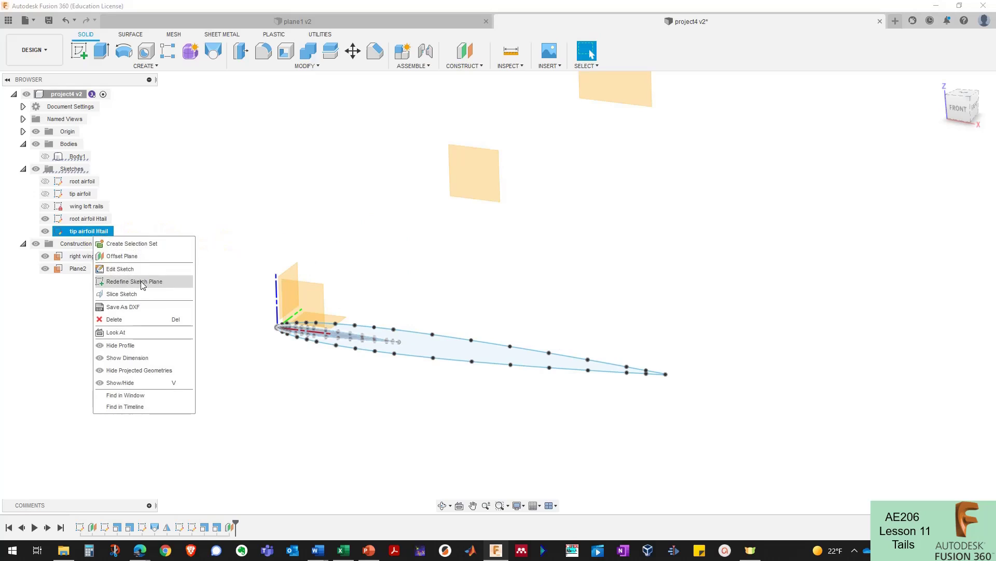
pyautogui.click(104, 281)
pyautogui.press('Escape')
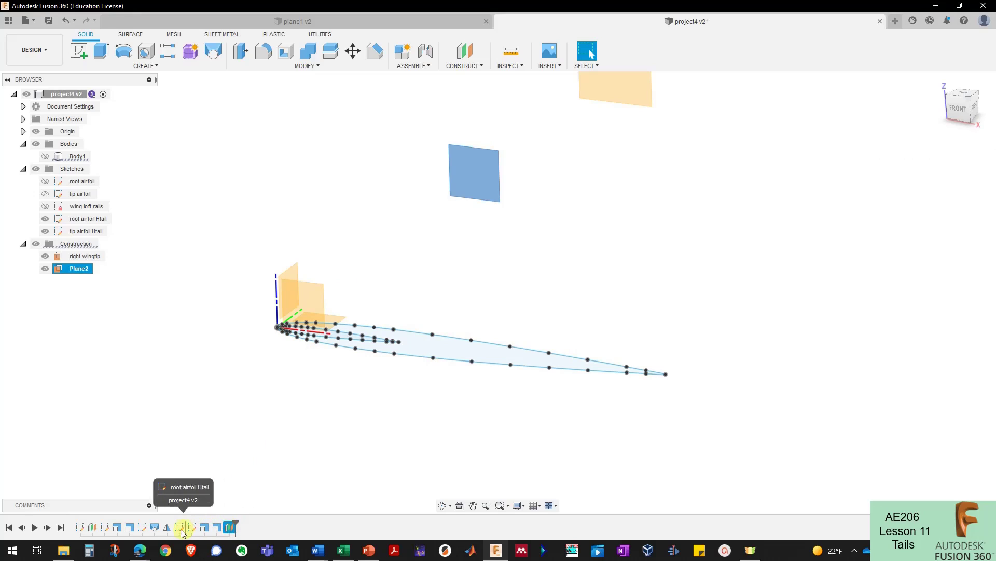
pyautogui.rightClick(106, 233)
pyautogui.click(153, 282)
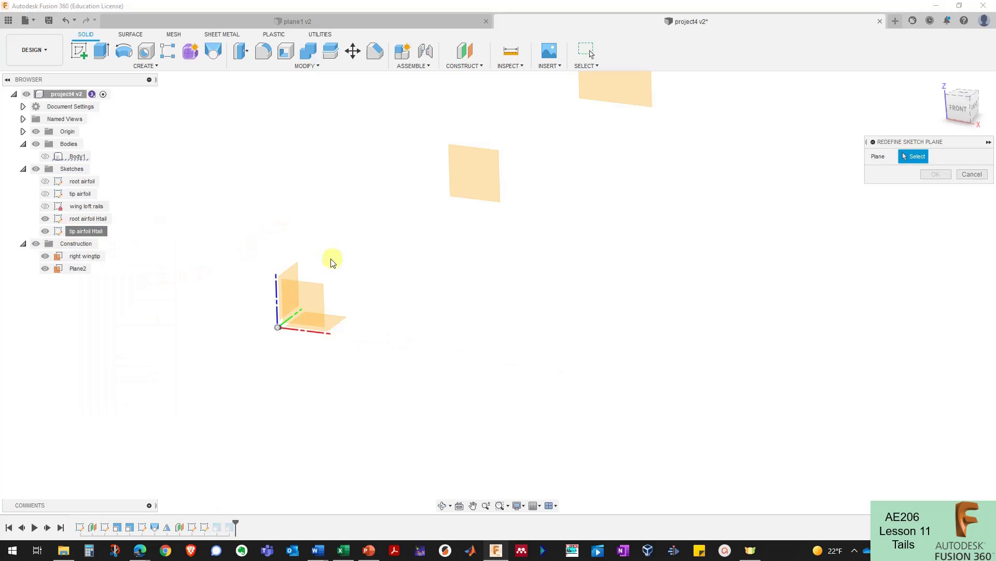
pyautogui.click(476, 189)
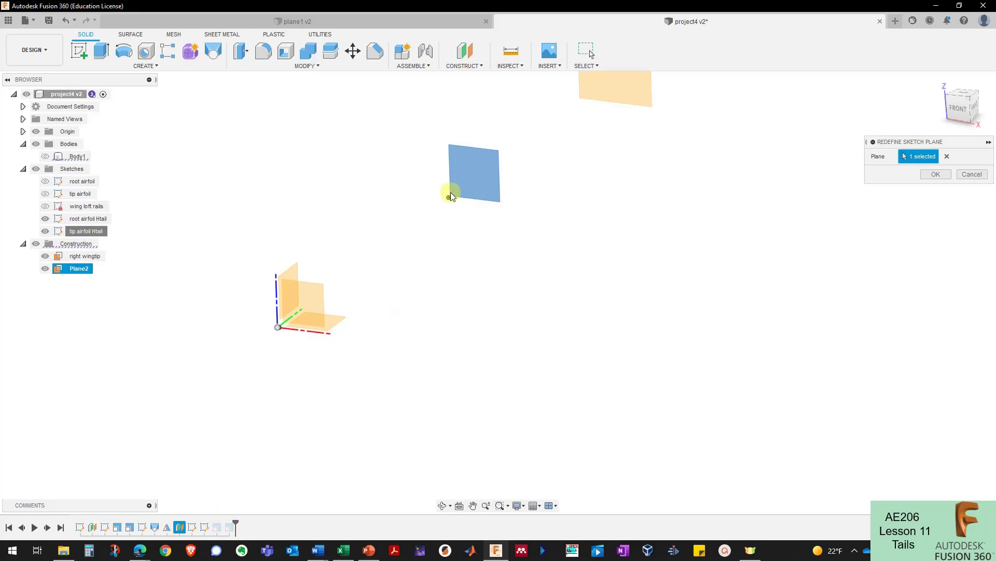
pyautogui.click(936, 175)
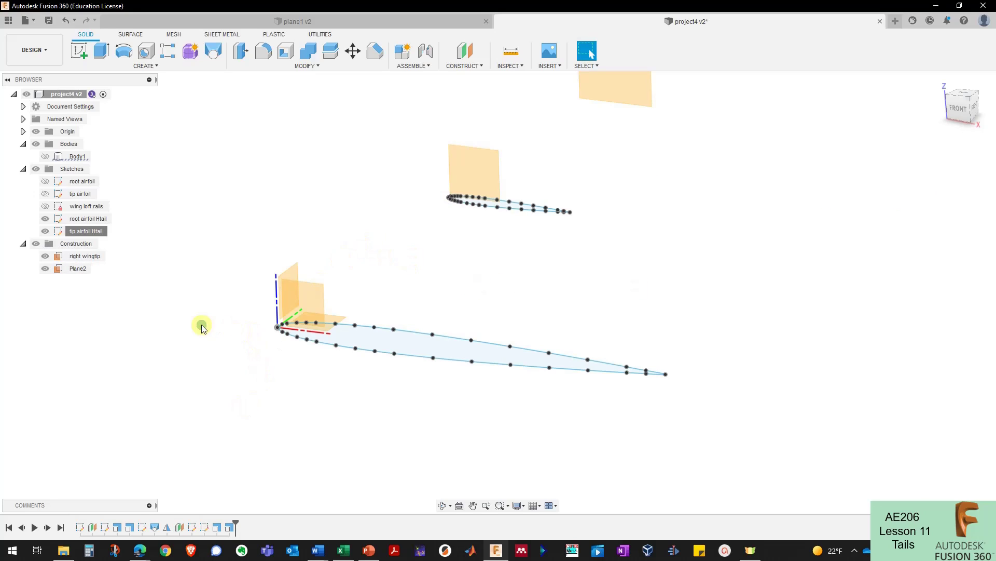
pyautogui.doubleClick(81, 269)
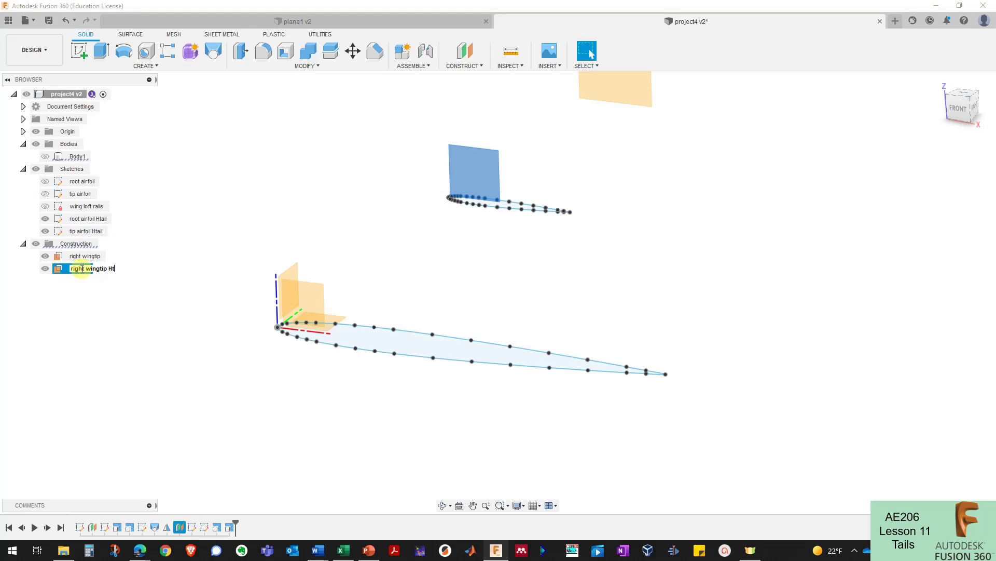
# Step: Complete Plane2's name as 'right wingtip Htail' and view the tail from behind
pyautogui.click(362, 199)
pyautogui.keyDown('shift'); pyautogui.moveTo(362, 198); pyautogui.dragTo(341, 215, button='middle'); pyautogui.keyUp('shift')
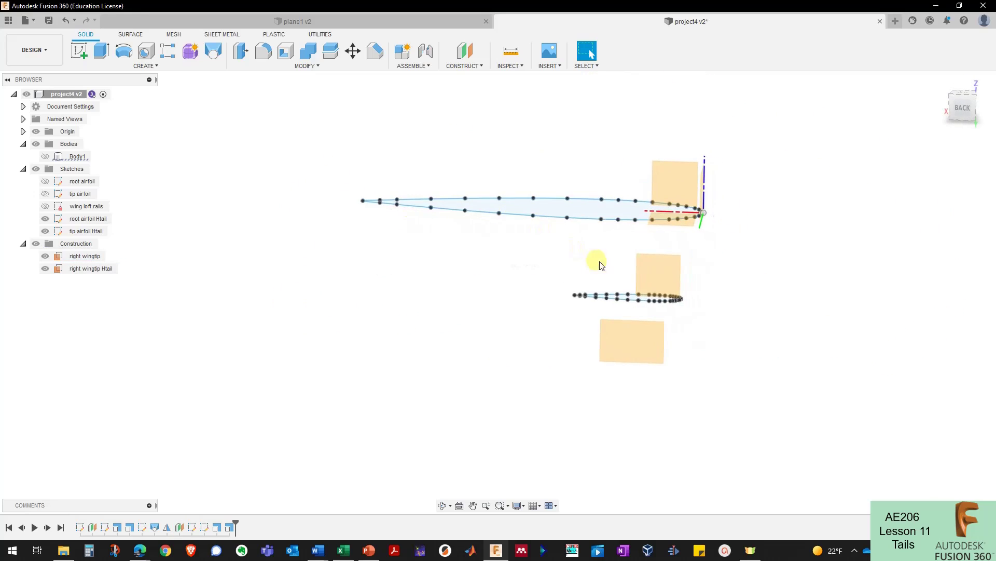
pyautogui.click(691, 246)
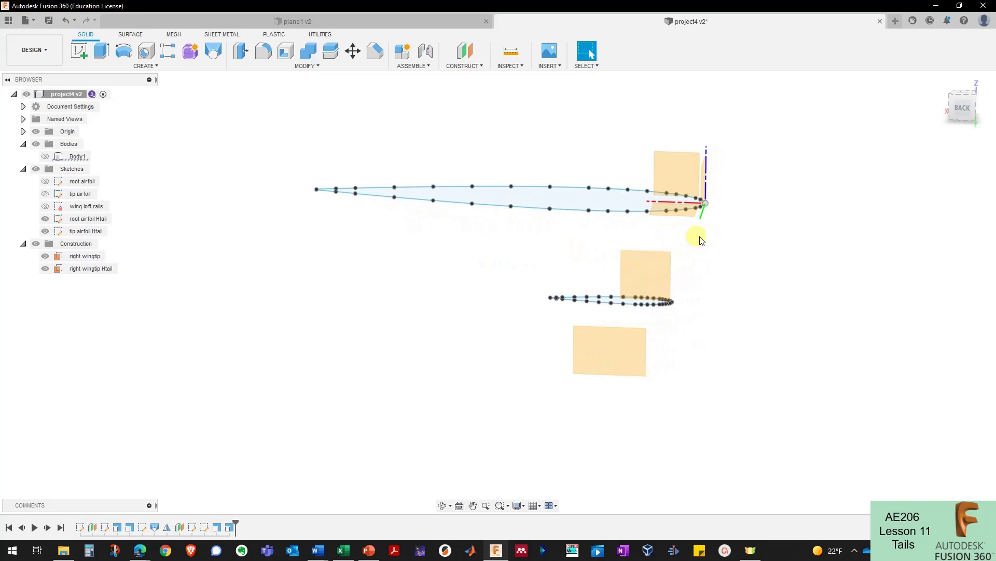
pyautogui.scroll(1, 716, 280)
pyautogui.rightClick(734, 320)
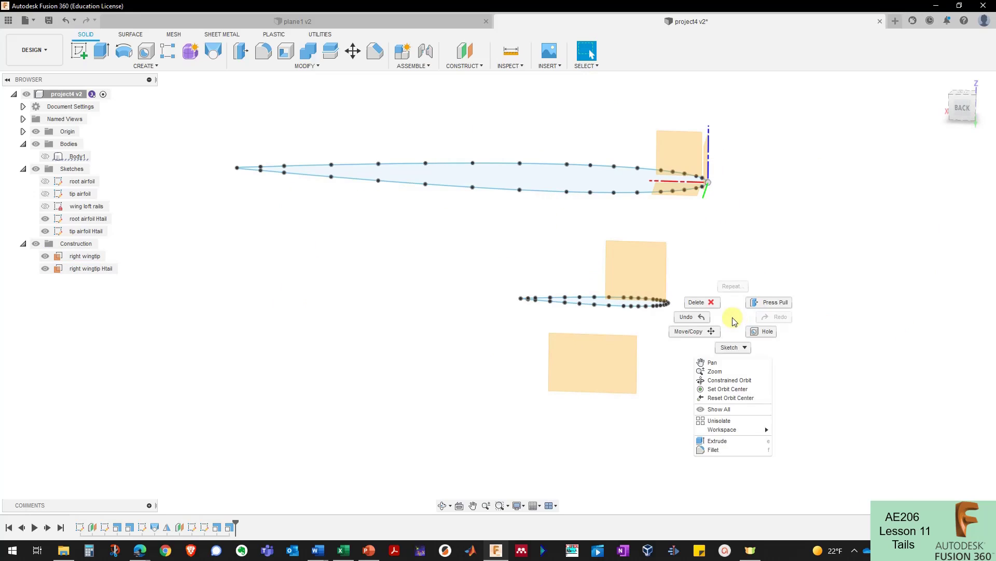
pyautogui.click(717, 248)
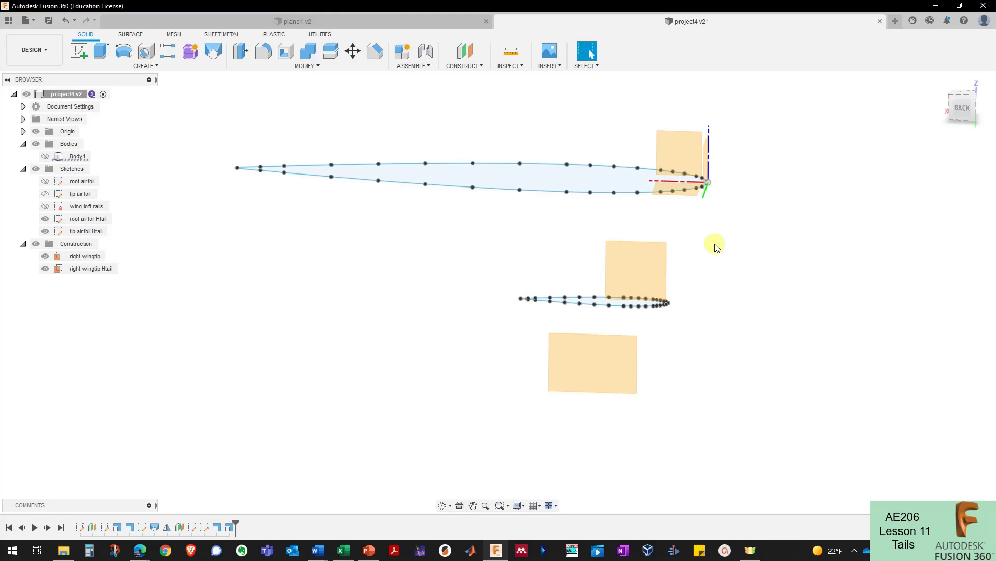
# Step: Move the tip airfoil sketch 2.2 ft along X toward the trailing edge
pyautogui.moveTo(407, 250); pyautogui.dragTo(726, 321)
pyautogui.press('m')
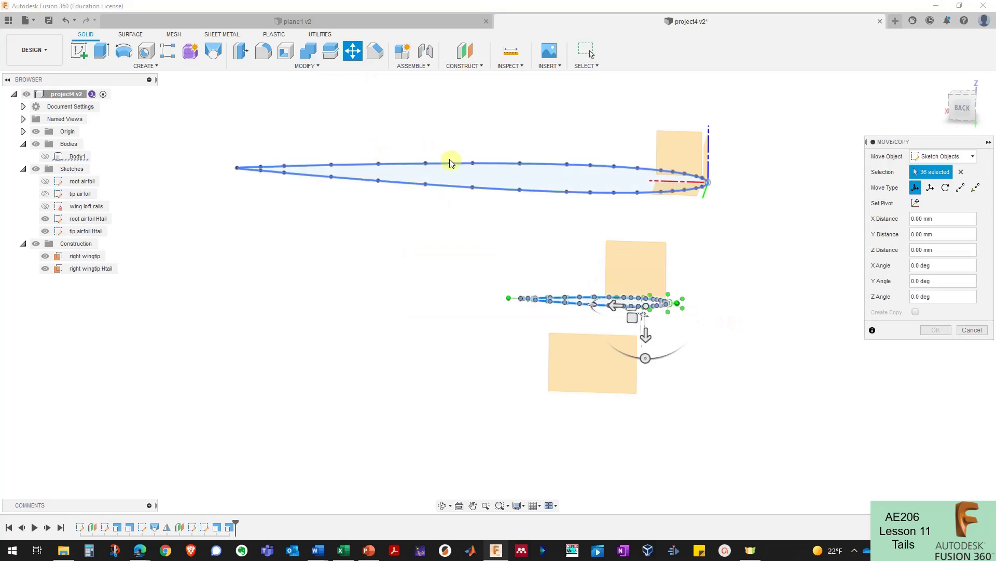
pyautogui.moveTo(605, 306); pyautogui.dragTo(549, 302)
pyautogui.write('-2.2 ft')
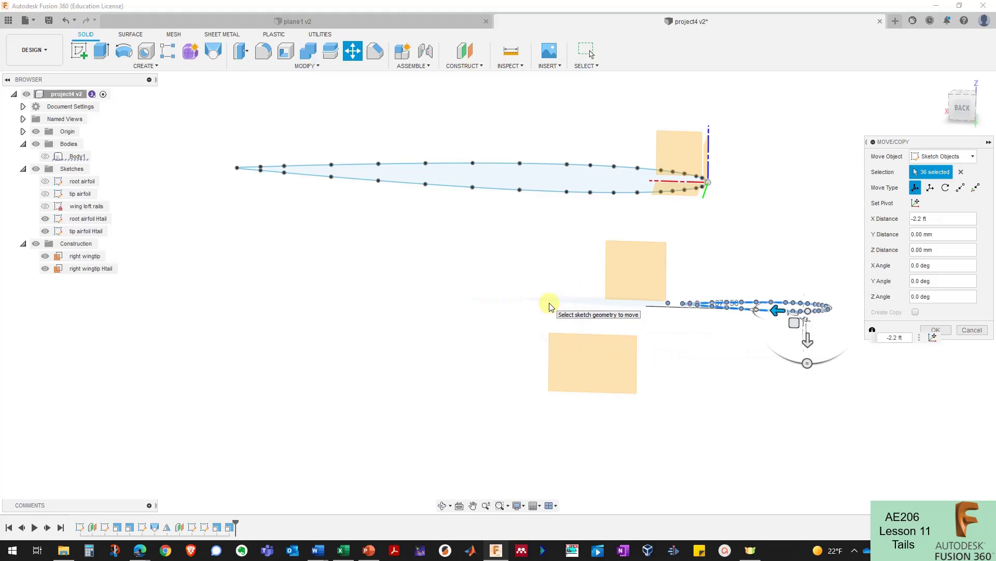
pyautogui.press('BackSpace')
pyautogui.press('BackSpace')
pyautogui.press('BackSpace')
pyautogui.press('BackSpace')
pyautogui.press('BackSpace')
pyautogui.write('2.2 ft')
pyautogui.press('Return')
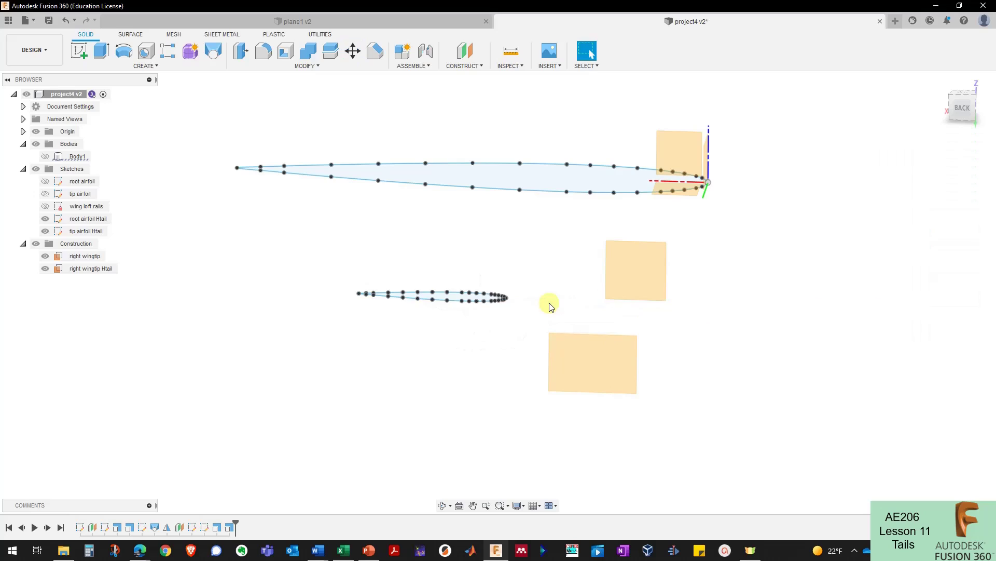
# Step: Check the swept tail from the back and an angled view, and begin a new sketch
pyautogui.click(962, 108)
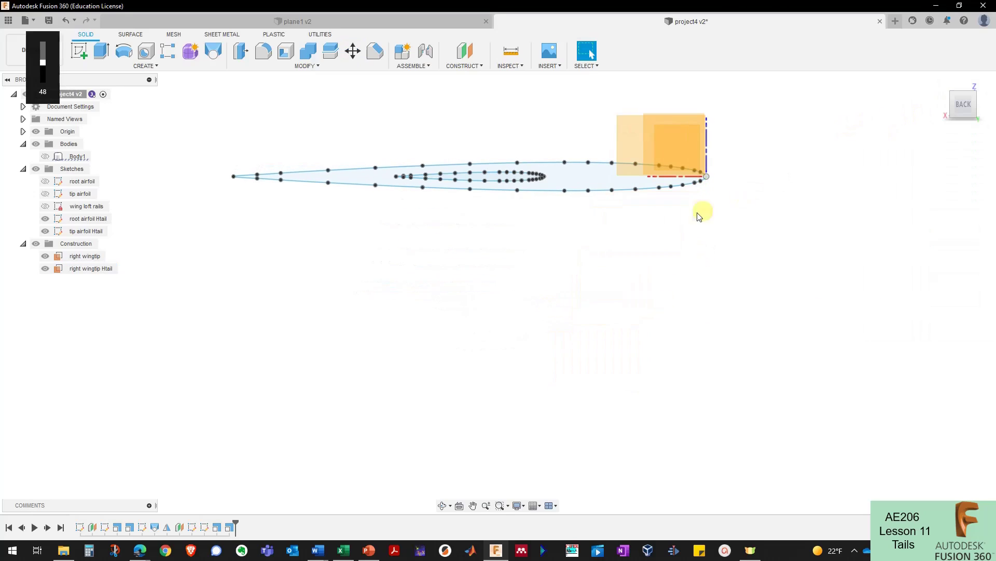
pyautogui.keyDown('shift'); pyautogui.moveTo(446, 201); pyautogui.dragTo(319, 79, button='middle'); pyautogui.keyUp('shift')
pyautogui.click(79, 50)
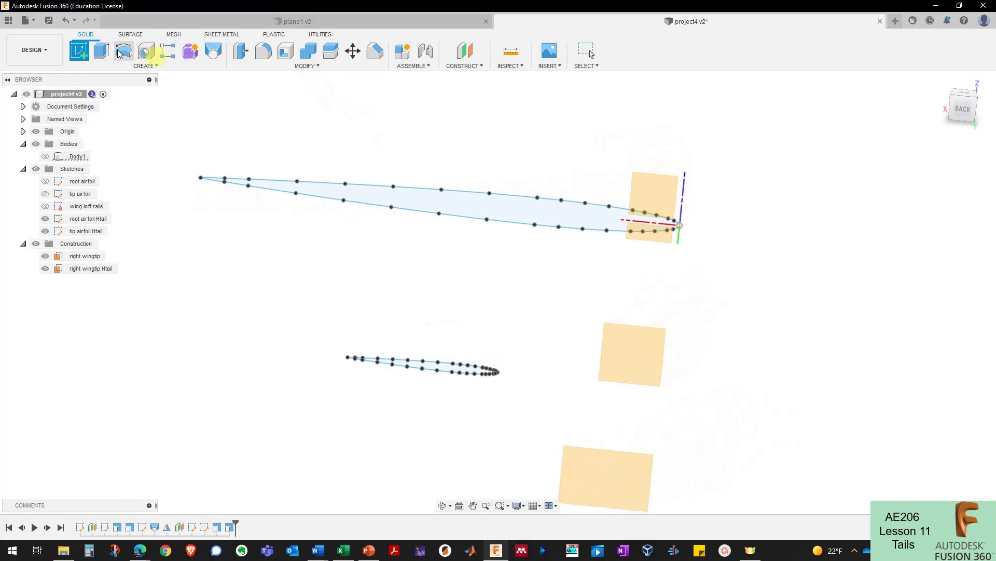
# Step: On the wingtip plane, draw a line from the sketch origin to the tip airfoil's leading edge
pyautogui.click(735, 242)
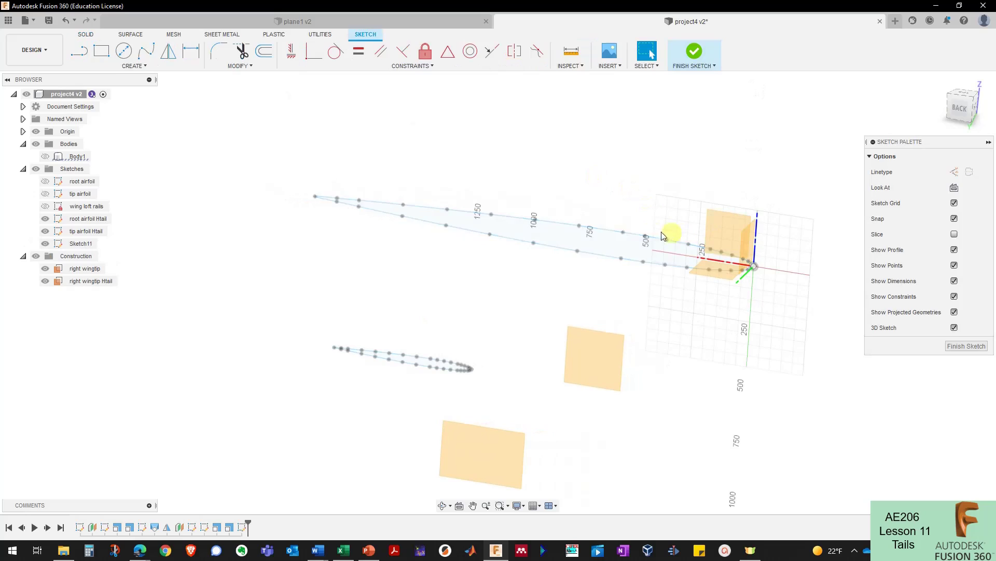
pyautogui.click(79, 51)
pyautogui.scroll(3, 731, 267)
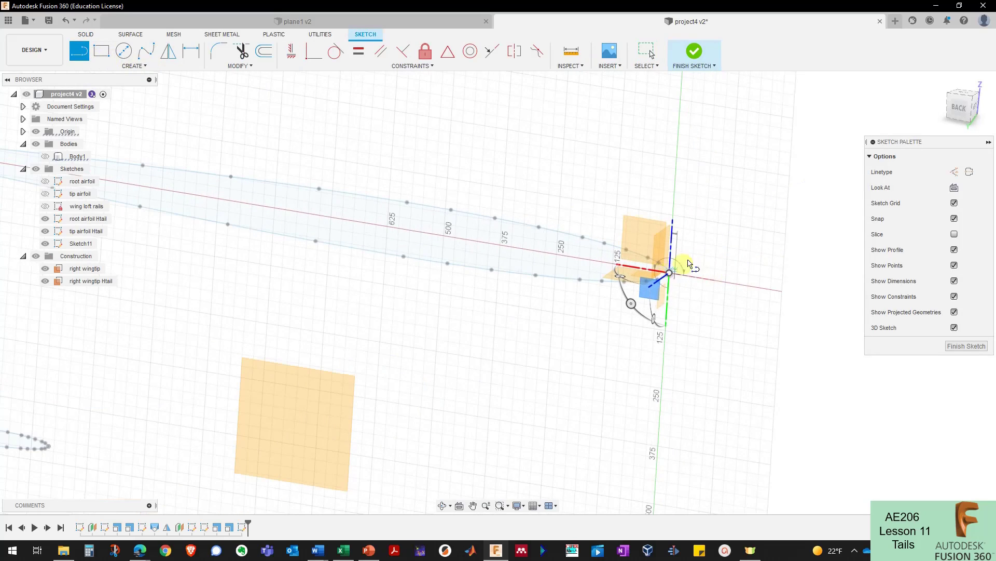
pyautogui.click(672, 276)
pyautogui.scroll(-3, 673, 275)
pyautogui.scroll(5, 344, 352)
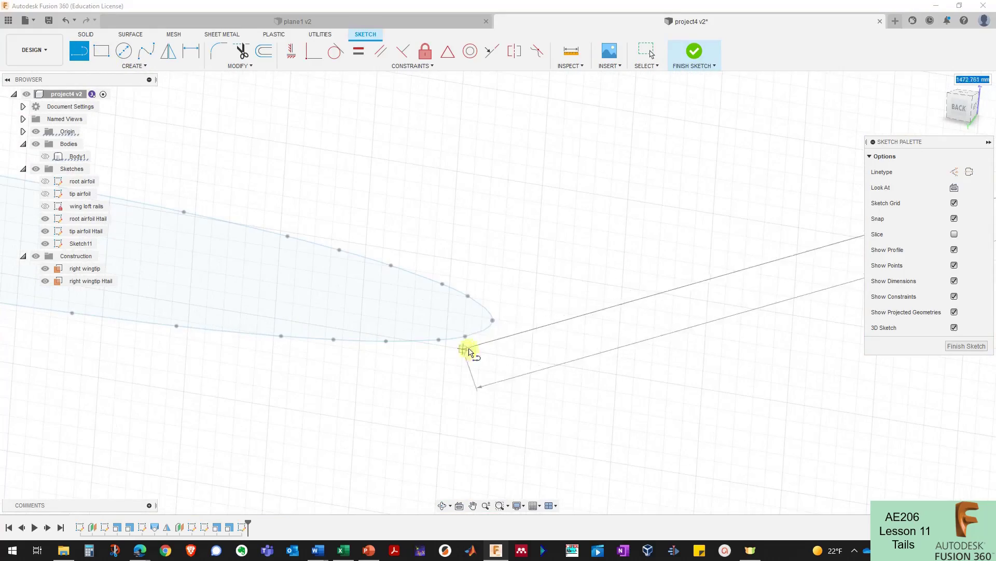
pyautogui.click(493, 321)
pyautogui.scroll(-5, 496, 334)
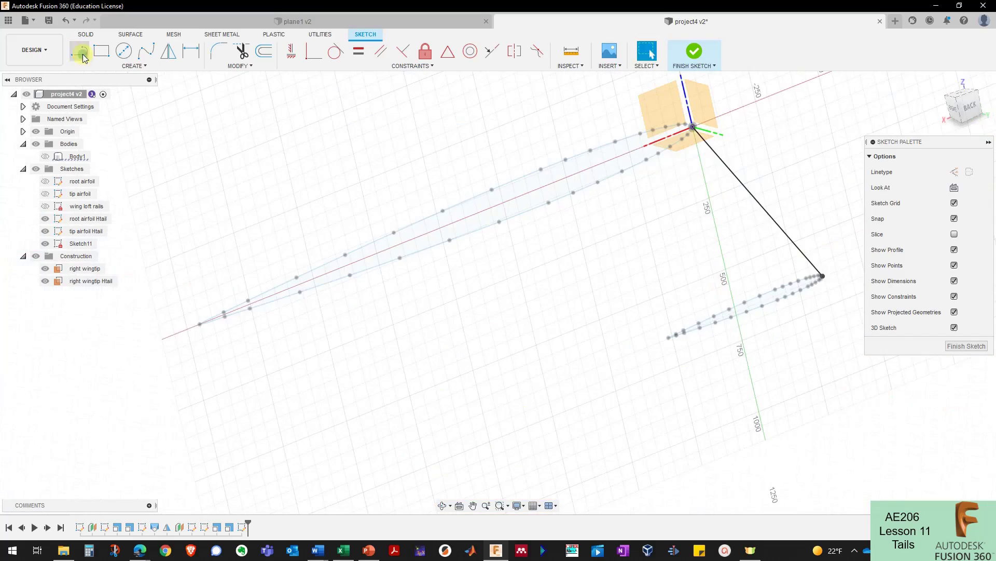
# Step: Draw a second line joining the root and tip airfoils' trailing edges, then orbit to check
pyautogui.click(80, 53)
pyautogui.scroll(3, 187, 333)
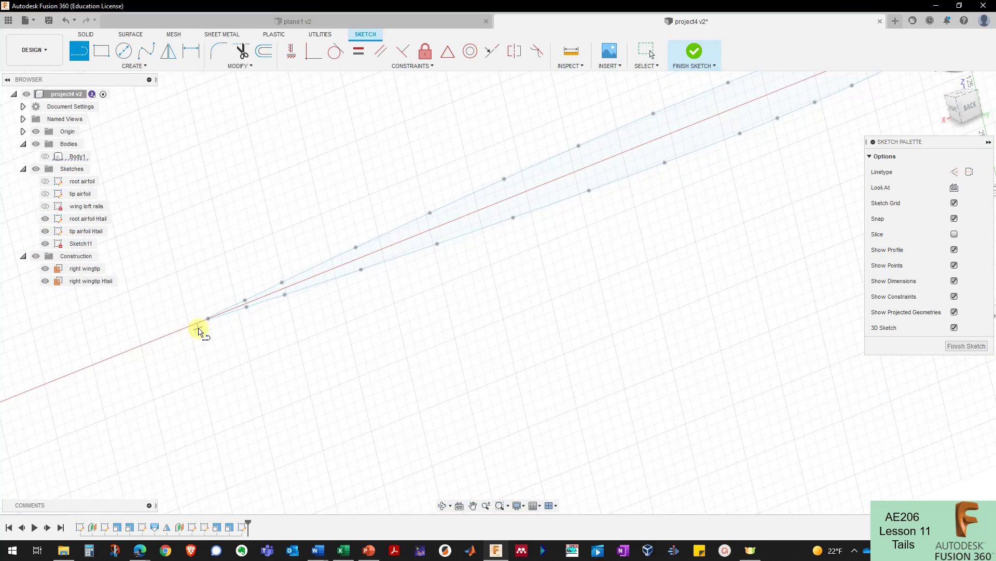
pyautogui.click(210, 317)
pyautogui.scroll(-6, 156, 328)
pyautogui.scroll(4, 389, 348)
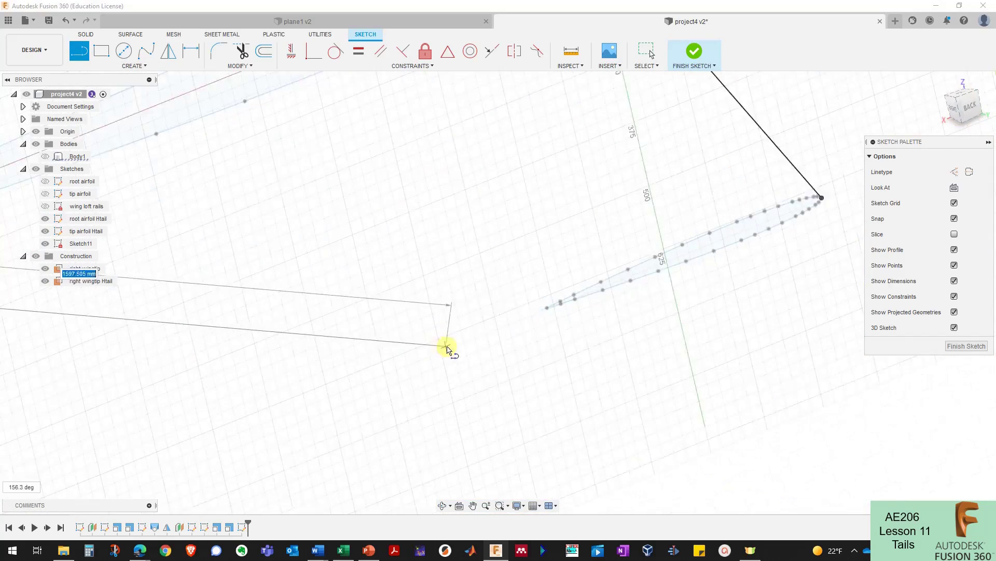
pyautogui.click(560, 304)
pyautogui.keyDown('shift'); pyautogui.moveTo(560, 304); pyautogui.dragTo(527, 317, button='middle'); pyautogui.keyUp('shift')
# Step: Finish the rail sketch and loft from the root Htail profile to the tip Htail profile
pyautogui.click(694, 52)
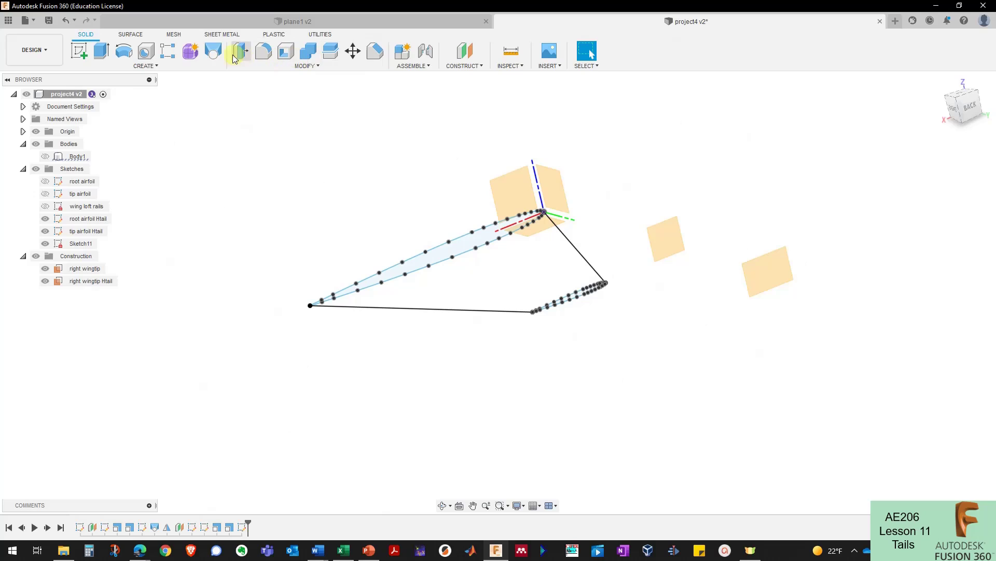
pyautogui.click(222, 56)
pyautogui.click(473, 244)
pyautogui.scroll(5, 570, 291)
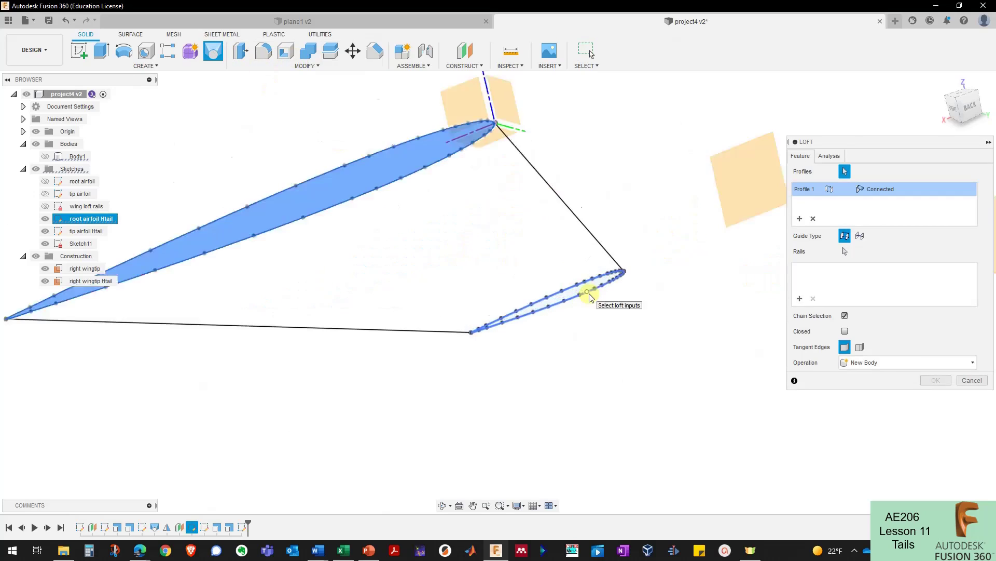
pyautogui.click(568, 295)
pyautogui.scroll(-5, 547, 299)
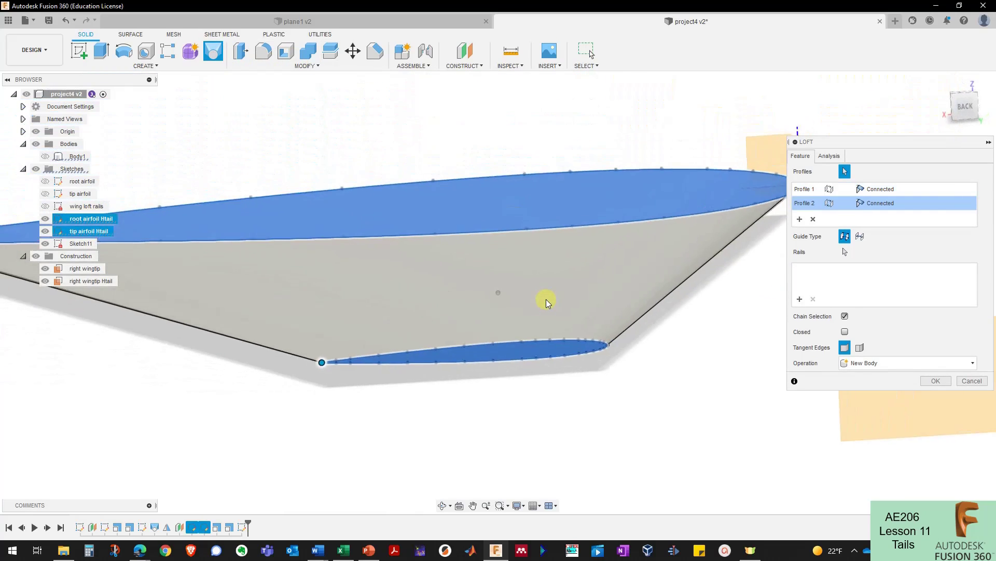
pyautogui.scroll(5, 546, 298)
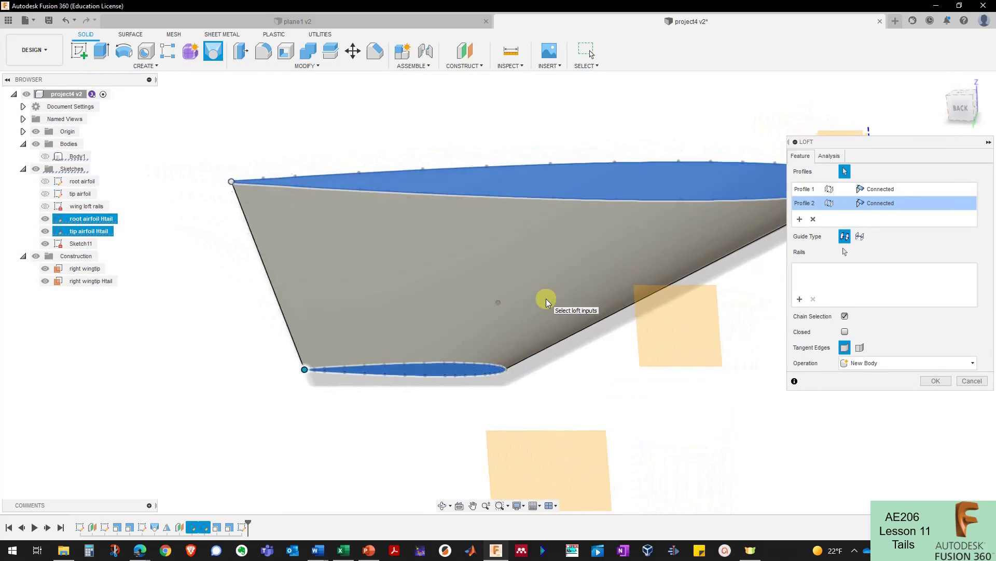
pyautogui.keyDown('shift'); pyautogui.moveTo(546, 298); pyautogui.dragTo(574, 298, button='middle'); pyautogui.keyUp('shift')
pyautogui.moveTo(351, 182); pyautogui.dragTo(590, 301, button='middle')
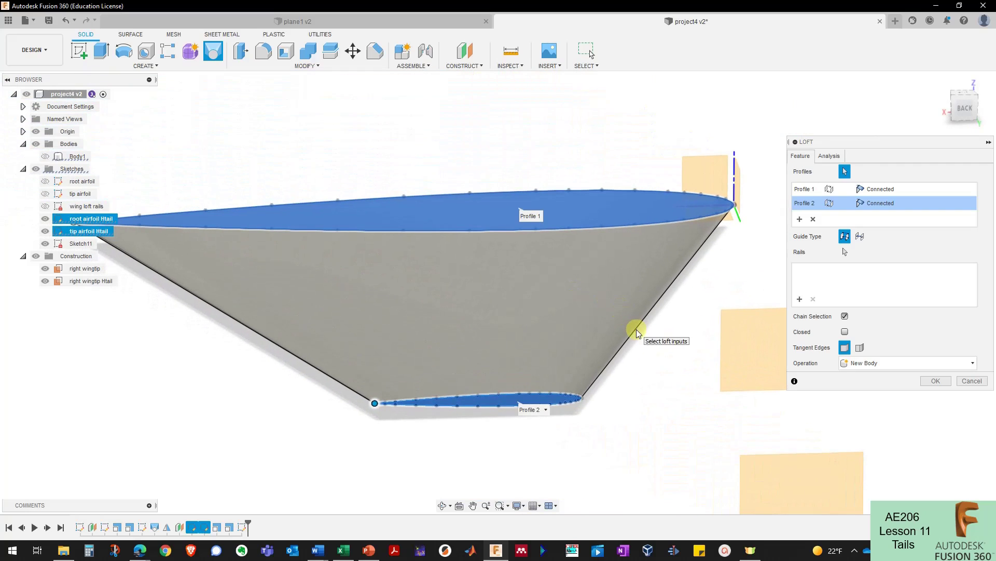
# Step: Add both edge lines as loft rails and confirm to create the tail body, Body2
pyautogui.click(800, 305)
pyautogui.click(650, 315)
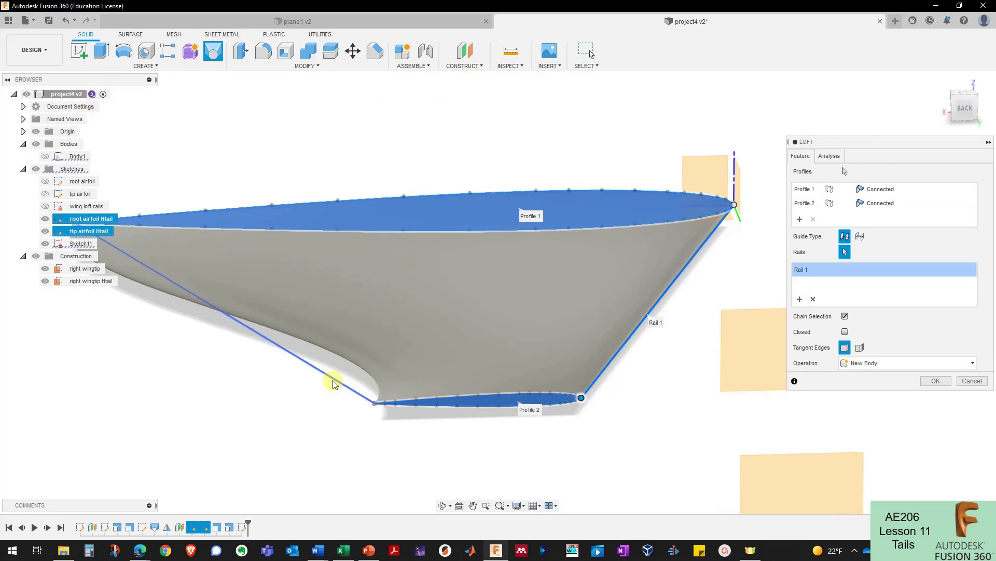
pyautogui.click(333, 387)
pyautogui.click(929, 381)
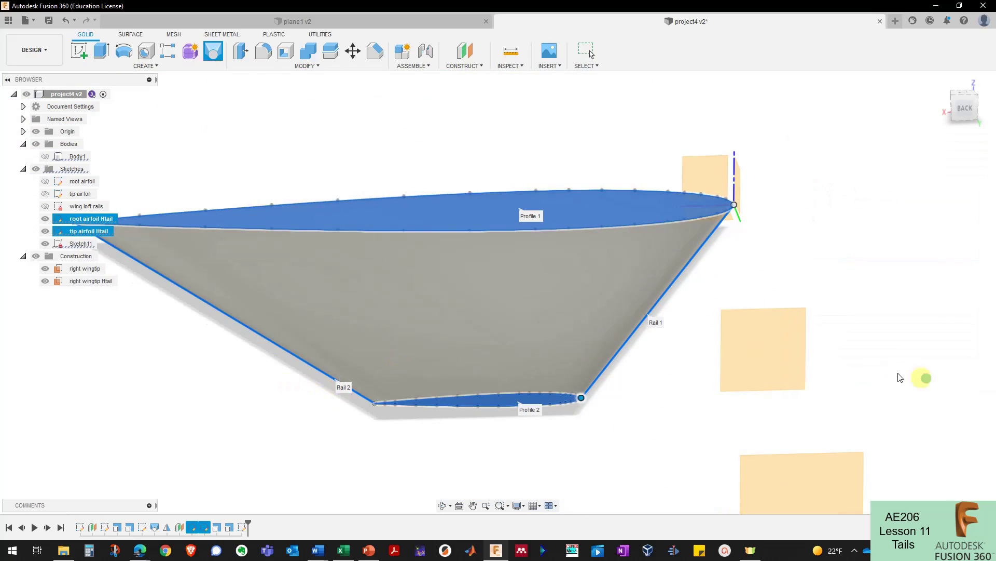
pyautogui.keyDown('shift'); pyautogui.moveTo(721, 294); pyautogui.dragTo(300, 78, button='middle'); pyautogui.keyUp('shift')
# Step: Mirror Body2 across the tail-root plane to form the full horizontal tail
pyautogui.click(158, 66)
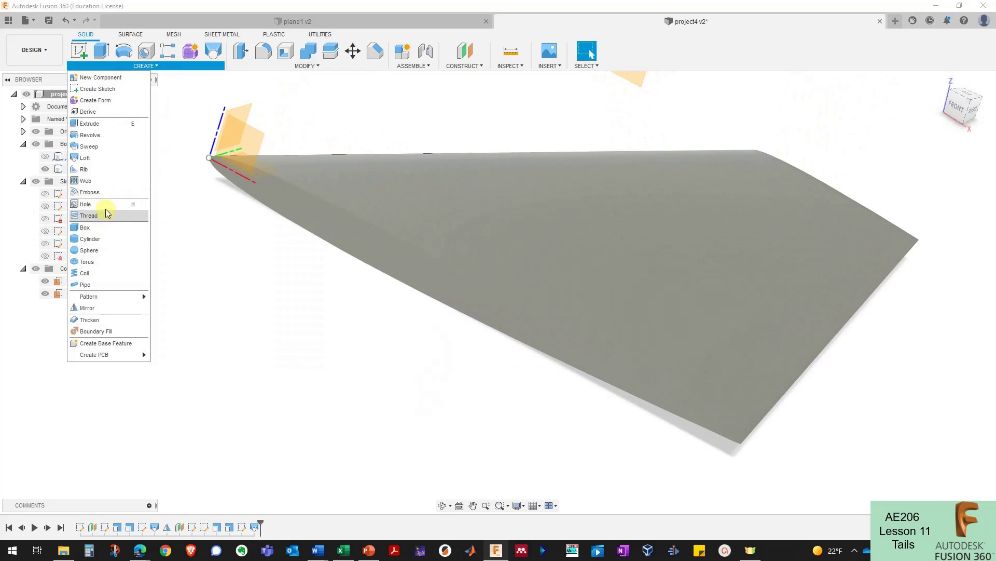
pyautogui.click(97, 308)
pyautogui.click(295, 257)
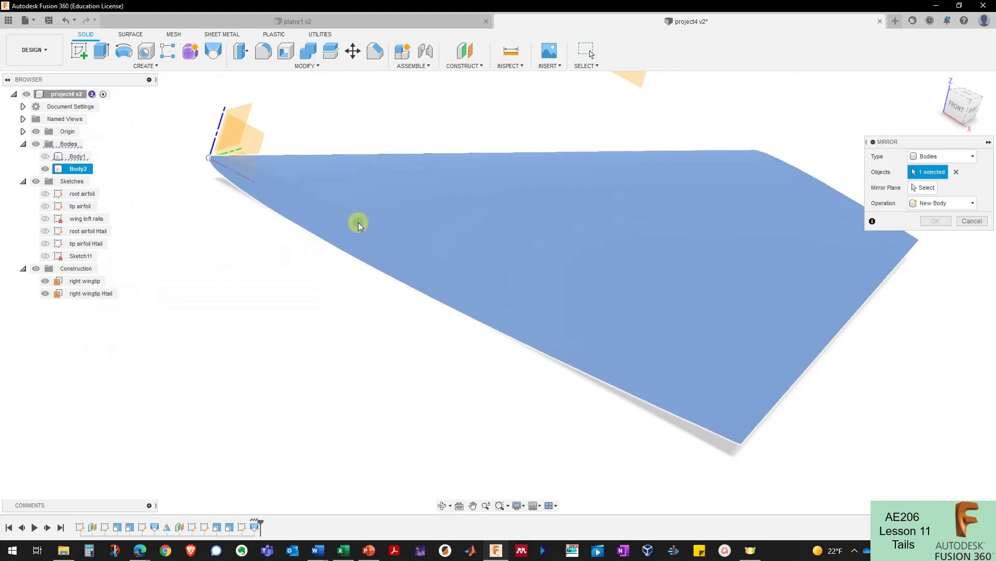
pyautogui.click(921, 187)
pyautogui.click(232, 159)
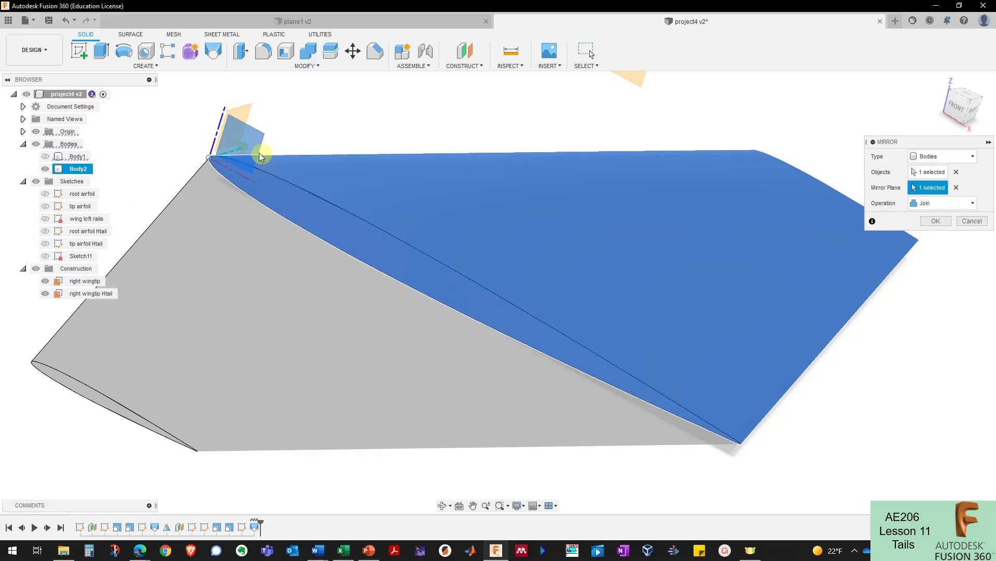
pyautogui.click(936, 221)
pyautogui.keyDown('shift'); pyautogui.moveTo(883, 229); pyautogui.dragTo(89, 160, button='middle'); pyautogui.keyUp('shift')
# Step: Rename Body1 to 'Wing' and Body2 to 'Htail'
pyautogui.click(73, 158)
pyautogui.write('Wing')
pyautogui.press('Return')
pyautogui.doubleClick(77, 169)
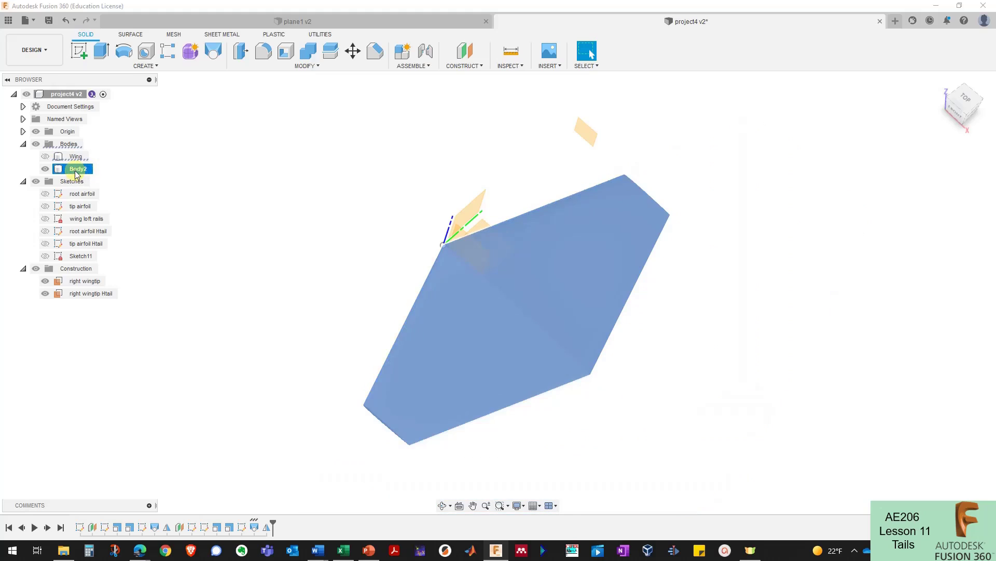
pyautogui.write('Htail')
pyautogui.press('Return')
# Step: Hide both the Wing and Htail bodies
pyautogui.click(247, 186)
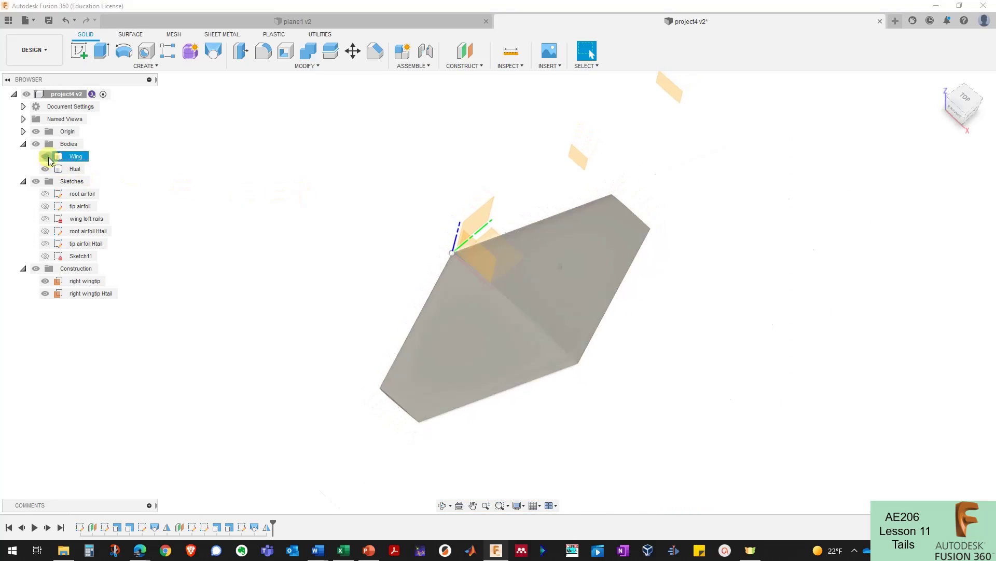
pyautogui.click(45, 156)
pyautogui.click(48, 158)
pyautogui.click(48, 157)
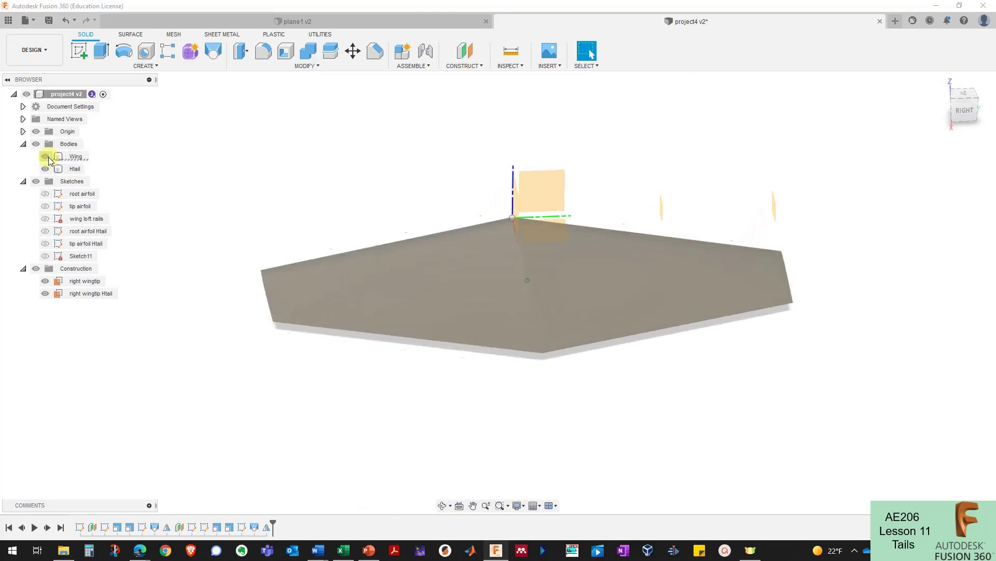
pyautogui.click(49, 157)
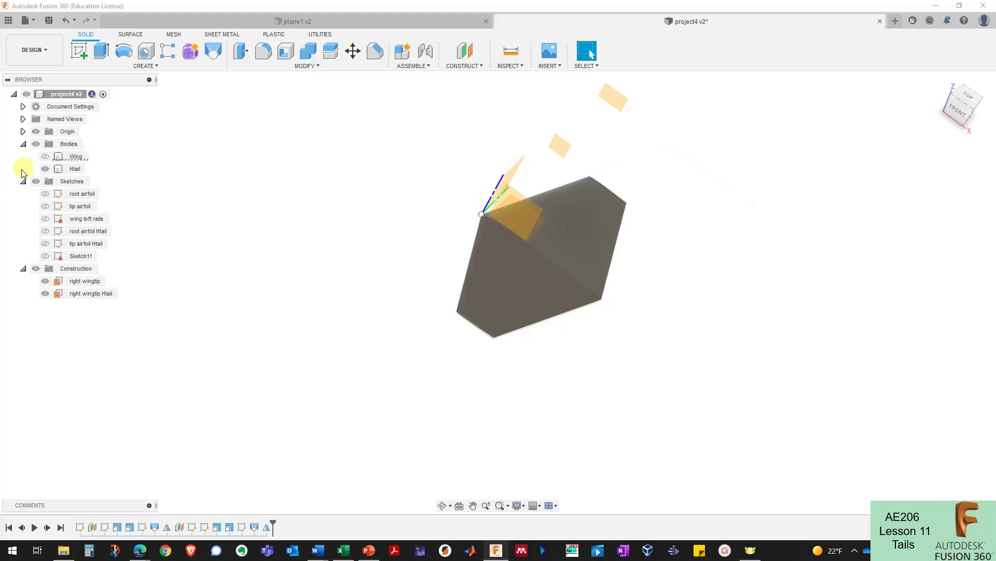
pyautogui.scroll(6, 474, 207)
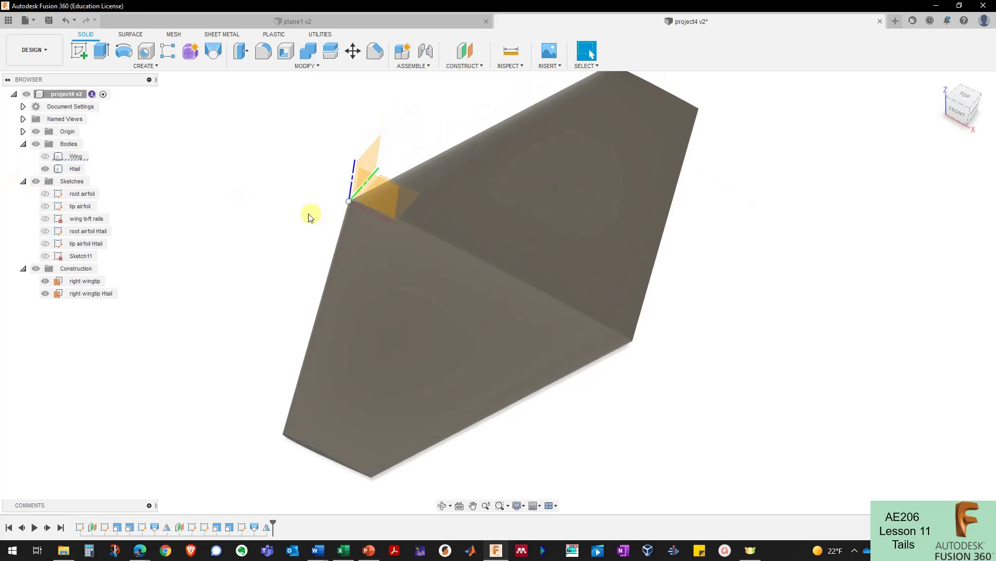
pyautogui.click(45, 168)
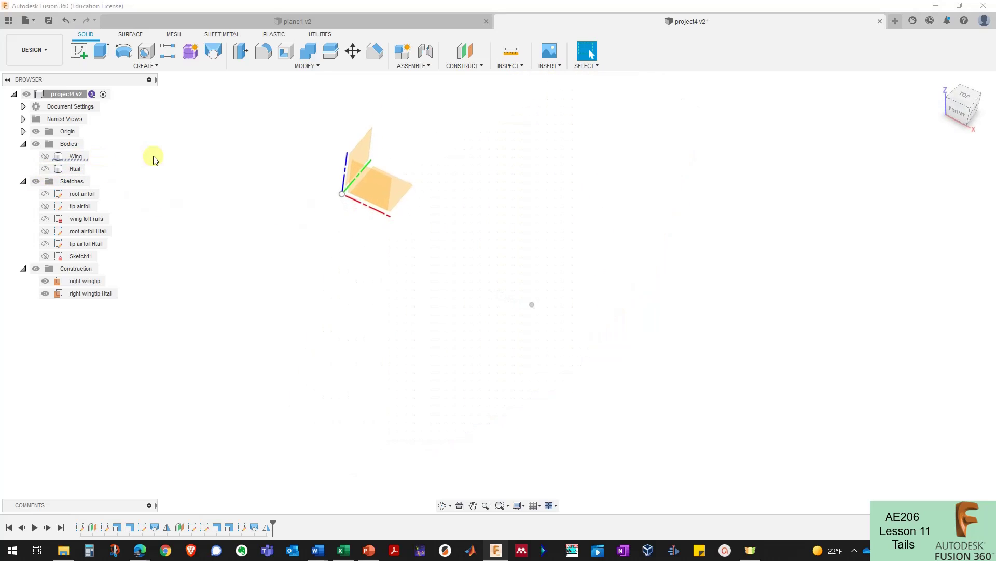
pyautogui.scroll(-3, 165, 159)
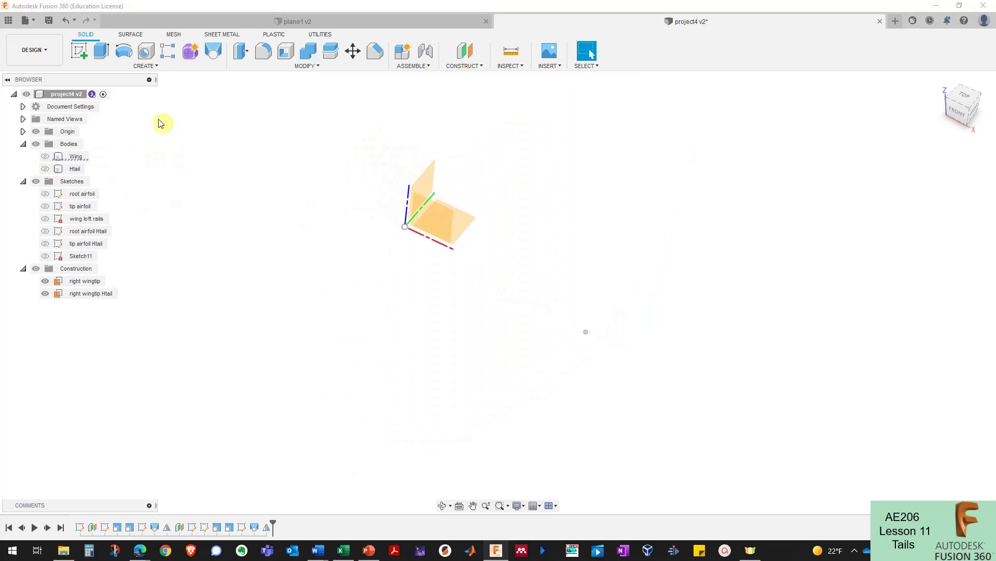
# Step: Open the Scripts and Add-Ins list from the Utilities tools
pyautogui.click(82, 56)
pyautogui.click(82, 56)
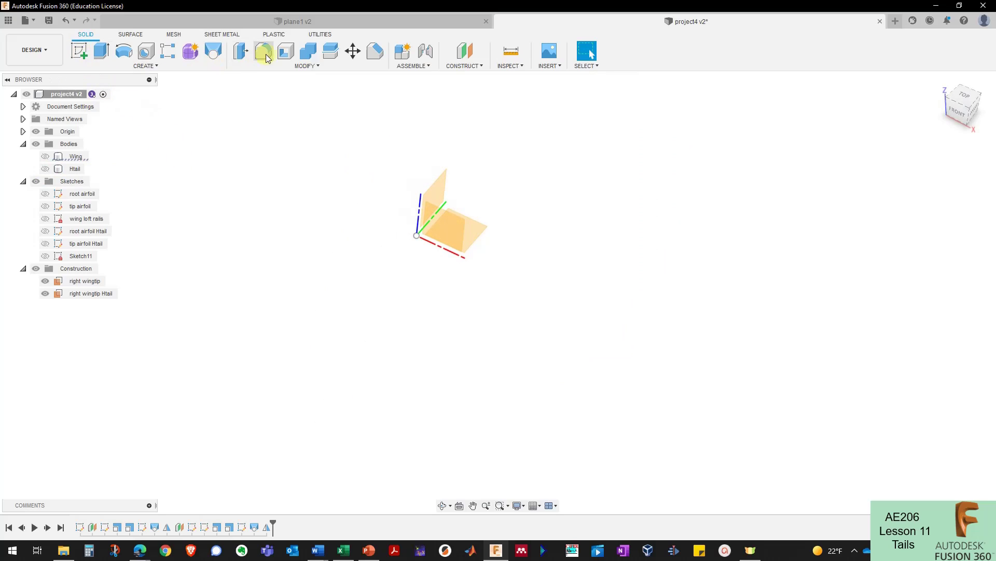
pyautogui.click(324, 36)
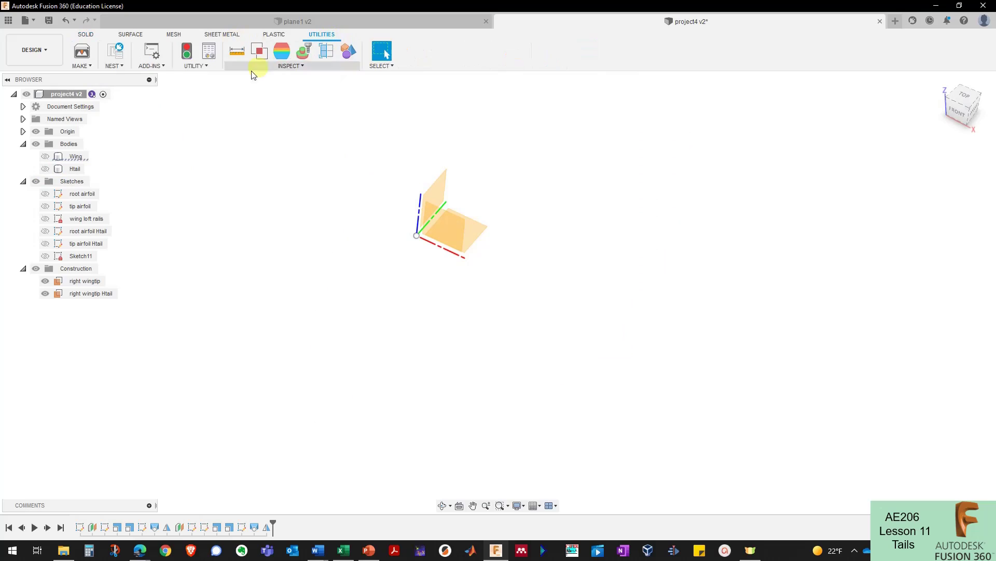
pyautogui.click(150, 66)
pyautogui.click(171, 82)
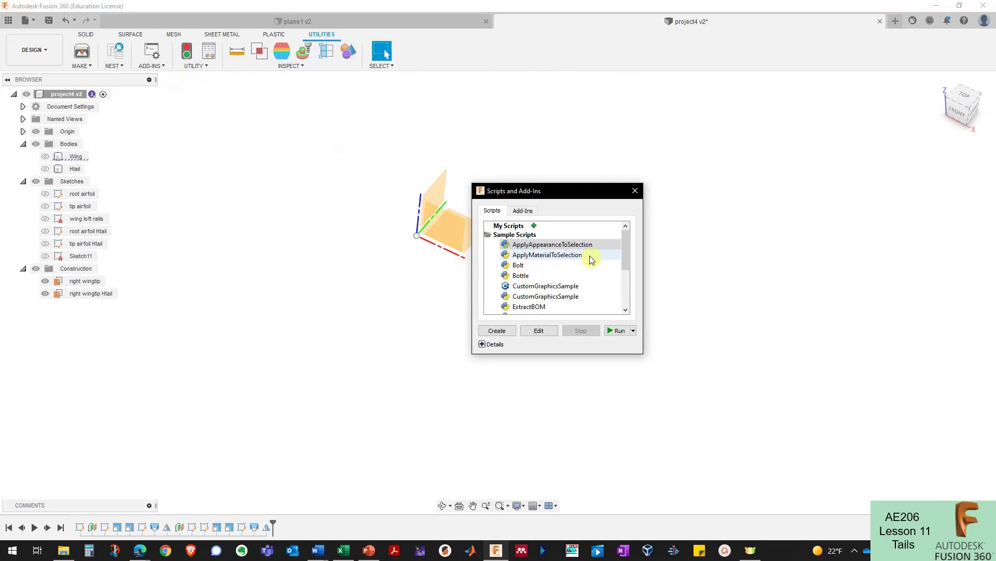
# Step: Run ImportSplineCSV on NACA0006.csv to create the airfoil sketch Sketch12
pyautogui.moveTo(628, 247); pyautogui.dragTo(628, 264)
pyautogui.click(562, 280)
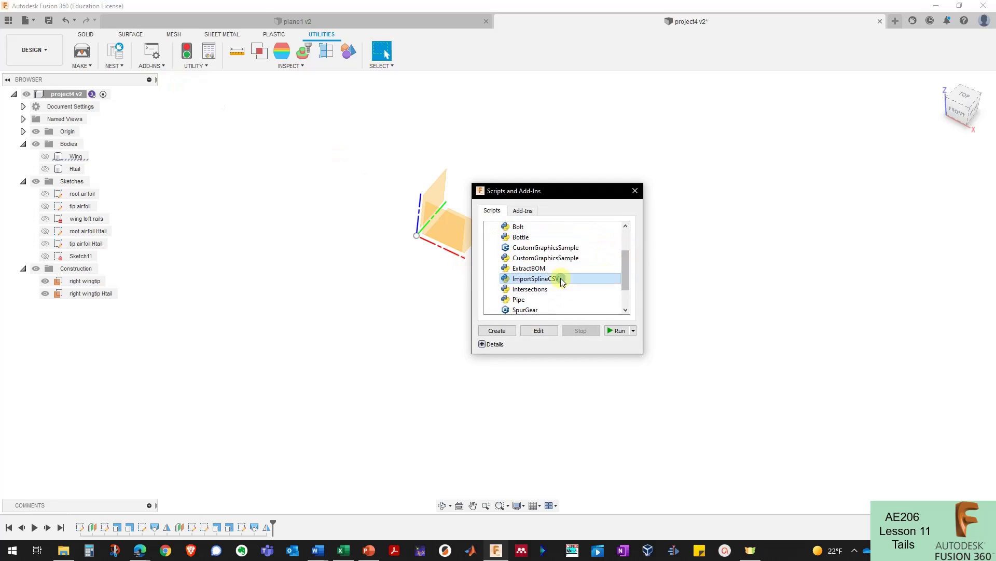
pyautogui.click(616, 332)
pyautogui.click(123, 99)
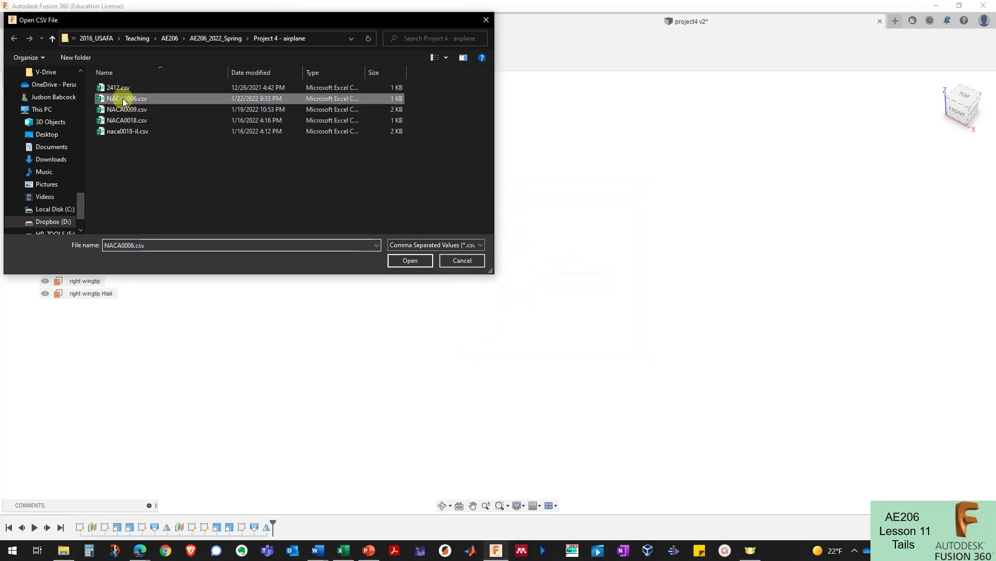
pyautogui.doubleClick(124, 99)
pyautogui.click(81, 268)
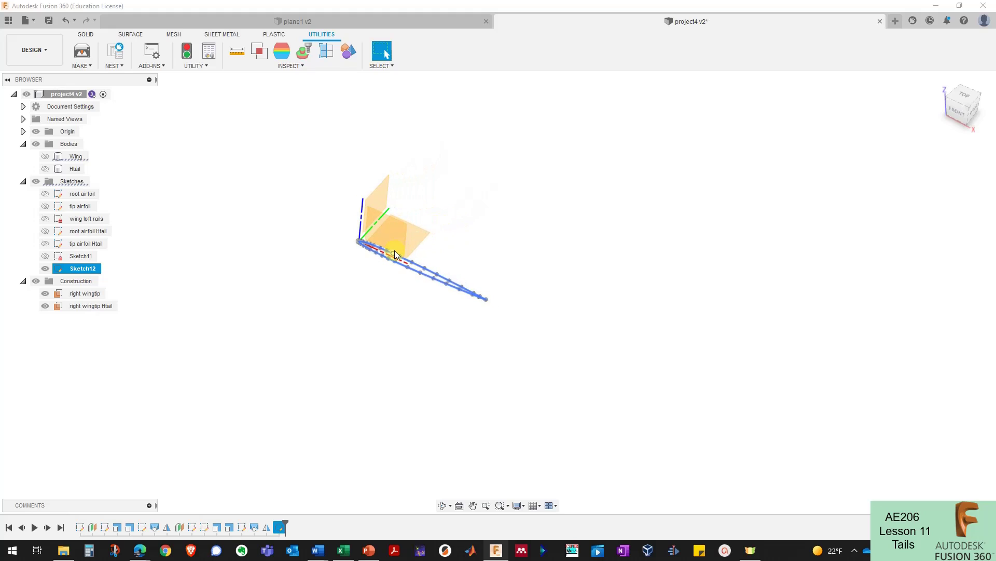
pyautogui.scroll(-8, 323, 263)
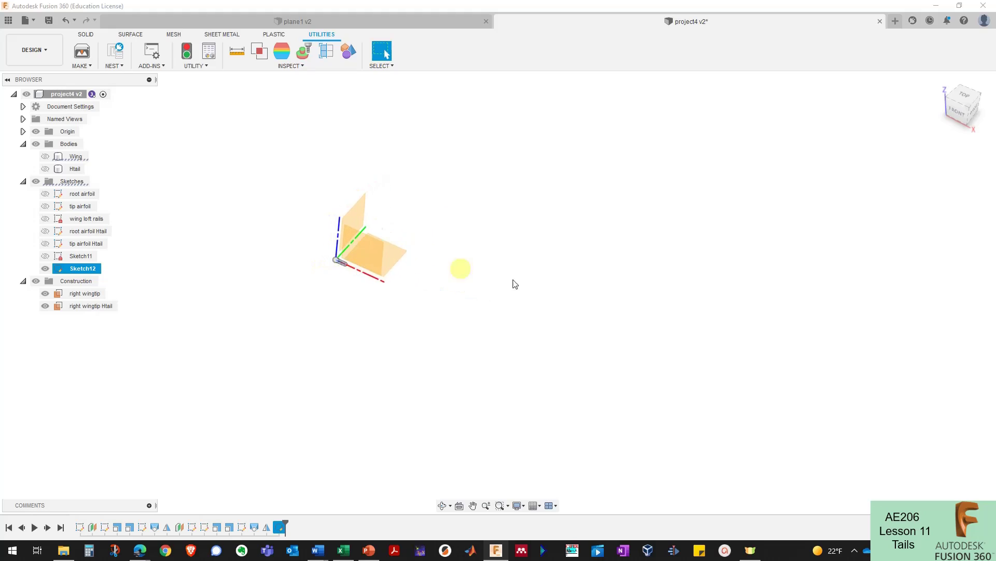
pyautogui.scroll(-3, 581, 294)
pyautogui.click(581, 298)
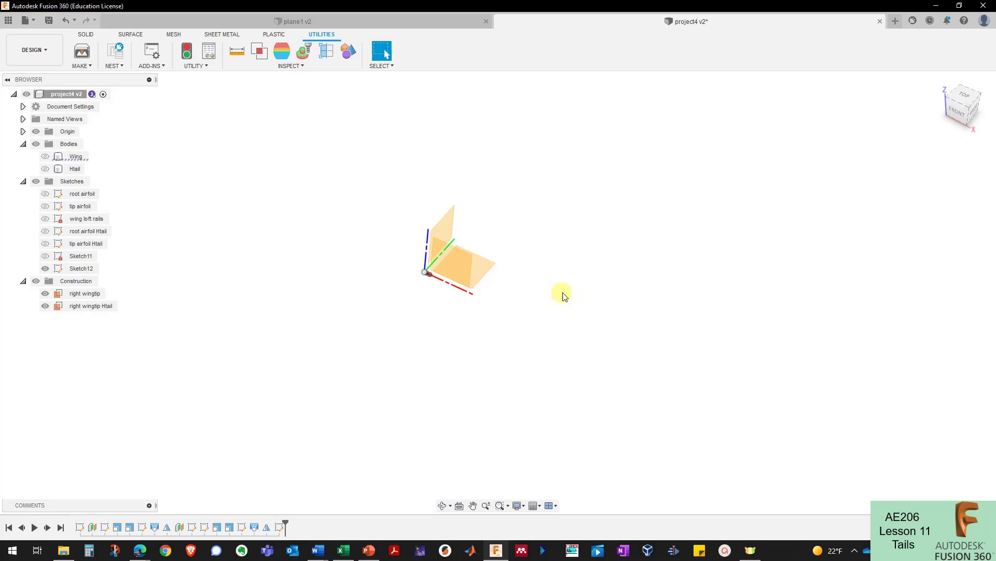
# Step: In the design parameters, add user parameter cr_vt = 11 ft
pyautogui.click(86, 34)
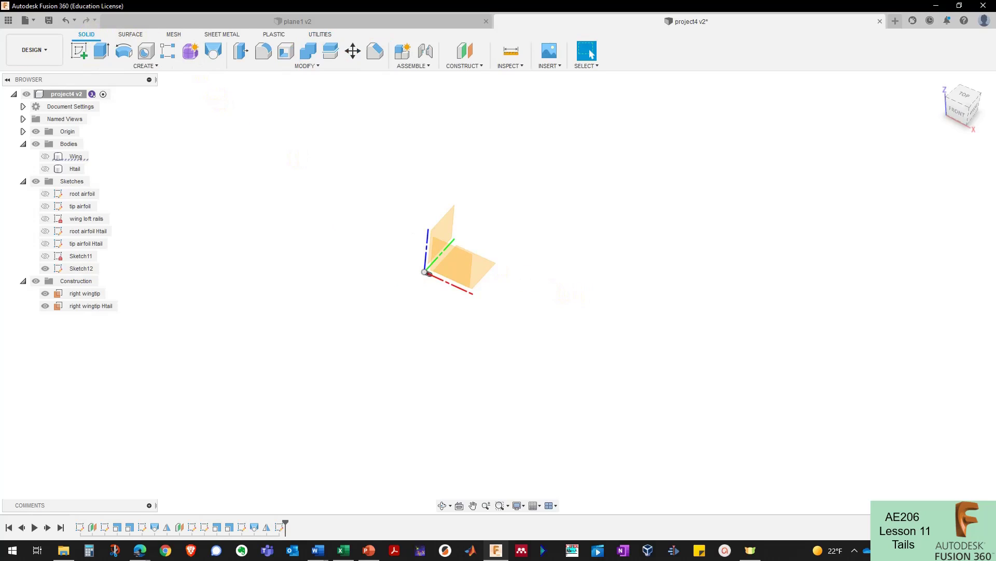
pyautogui.click(304, 66)
pyautogui.click(264, 285)
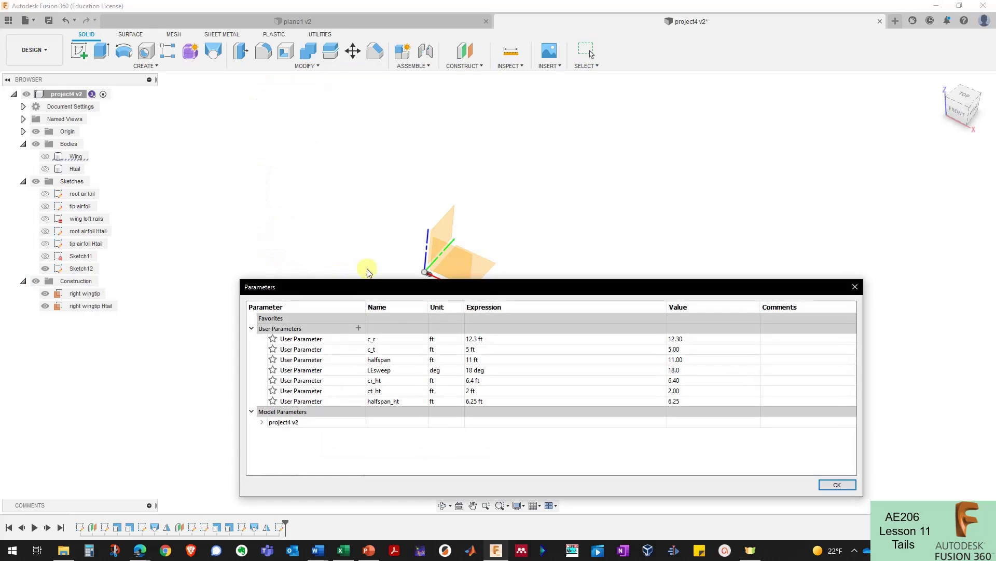
pyautogui.click(360, 329)
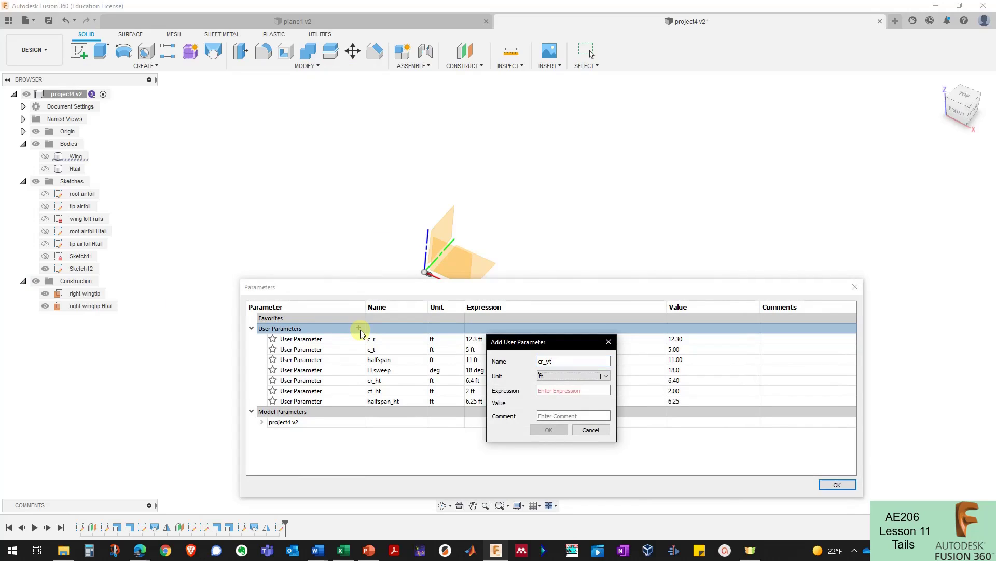
pyautogui.write('11')
pyautogui.press('Return')
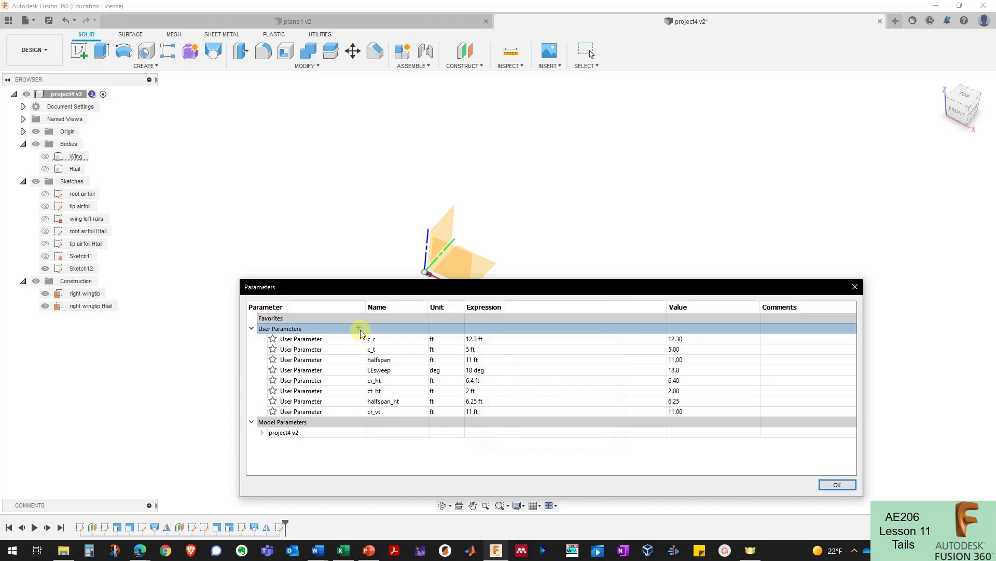
# Step: Add ct_vt = 4.25 ft and height_vt = 4.5 ft, then close the parameter list
pyautogui.click(360, 329)
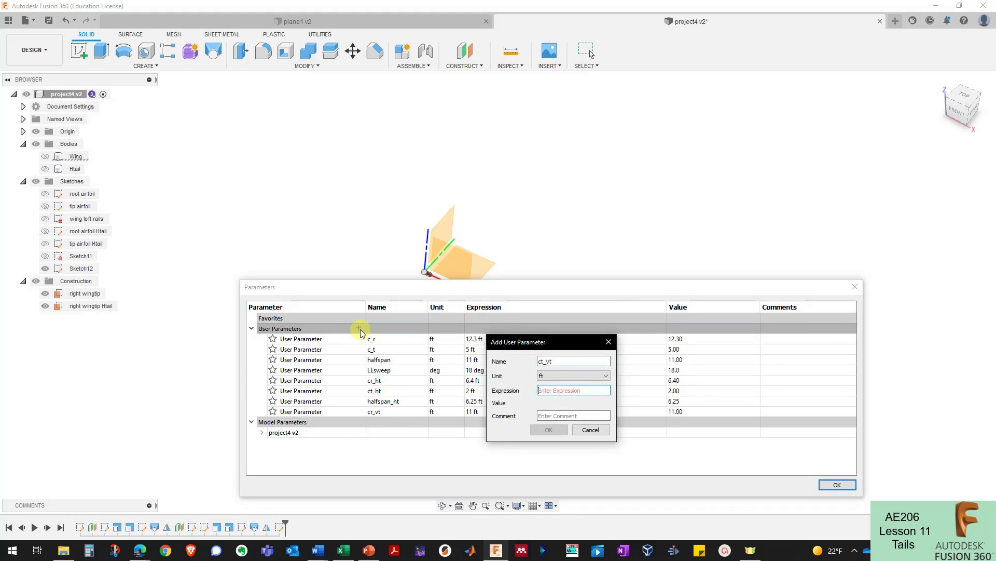
pyautogui.write('4.25')
pyautogui.press('Return')
pyautogui.click(360, 329)
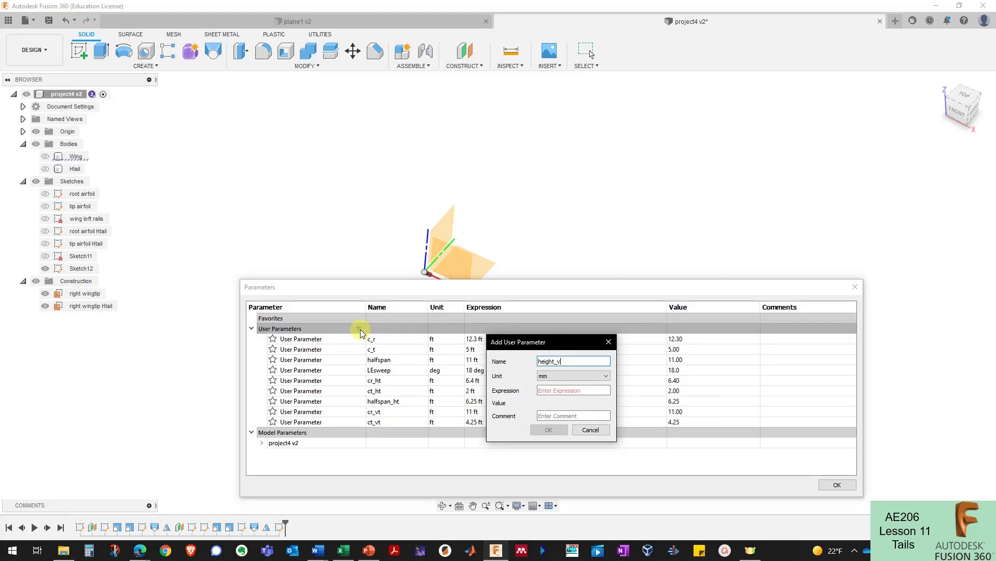
pyautogui.write('ft')
pyautogui.press('Tab')
pyautogui.write('4.5')
pyautogui.press('Return')
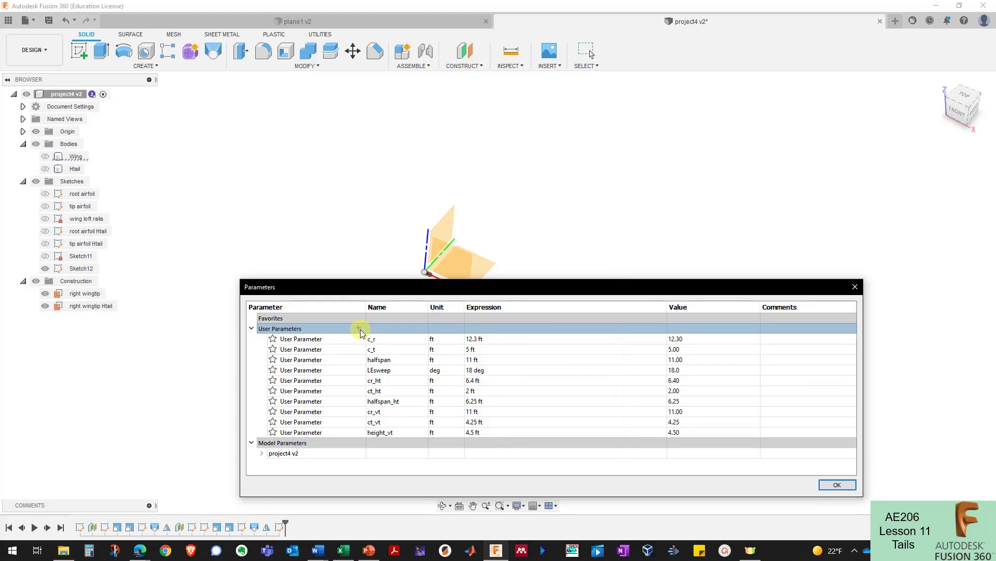
pyautogui.click(837, 485)
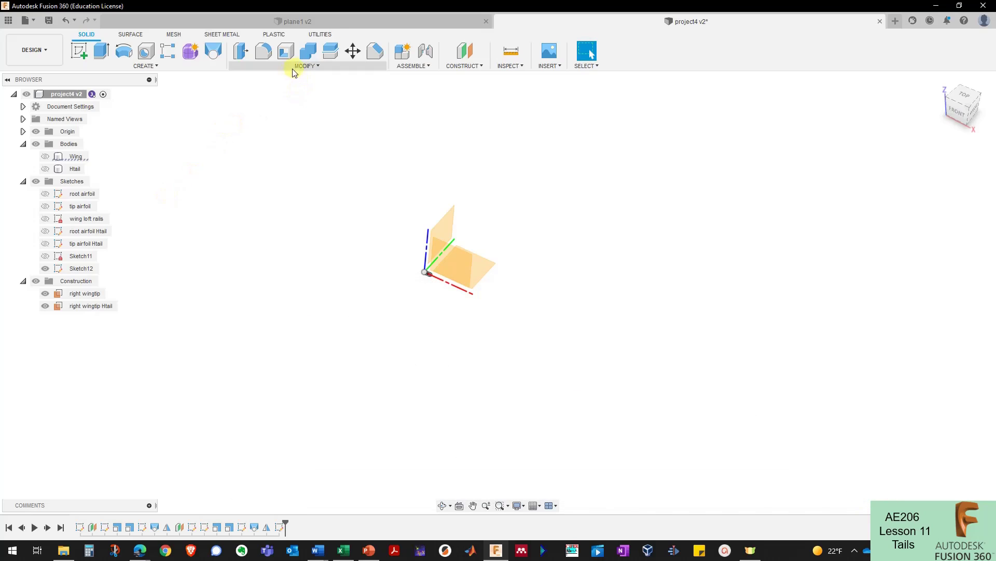
# Step: Scale Sketch12 by cr_vt/1mm to the vertical-tail root chord
pyautogui.click(305, 67)
pyautogui.click(249, 135)
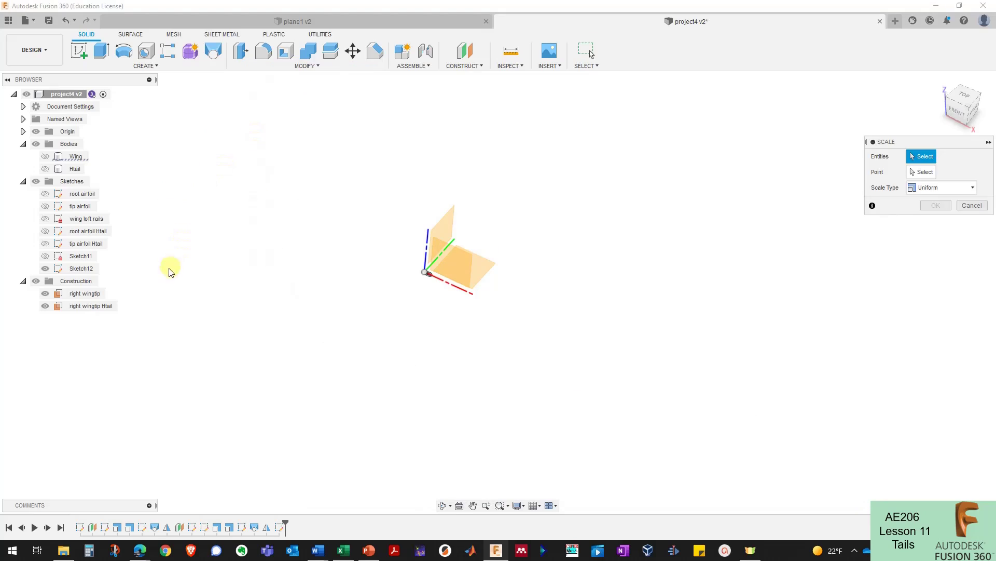
pyautogui.click(78, 271)
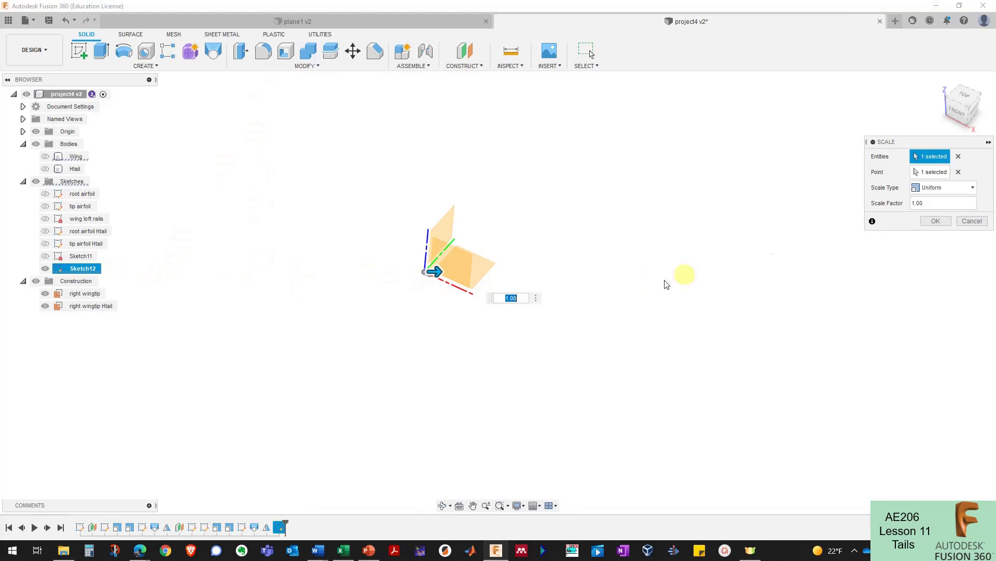
pyautogui.click(937, 204)
pyautogui.write('cr')
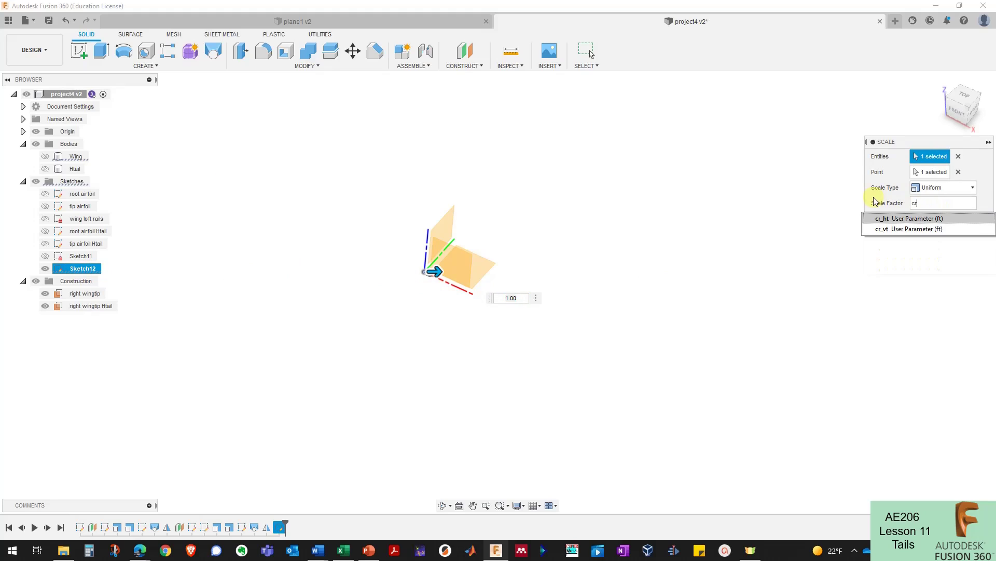
pyautogui.write('_vt/1')
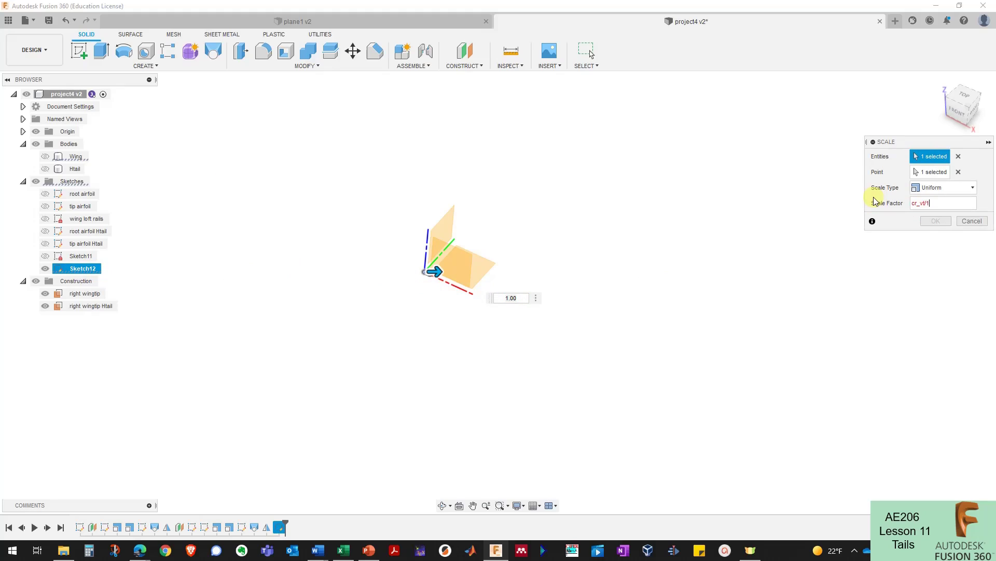
pyautogui.write('mm')
pyautogui.press('Return')
pyautogui.moveTo(397, 250); pyautogui.dragTo(372, 224, button='middle')
pyautogui.scroll(-6, 228, 232)
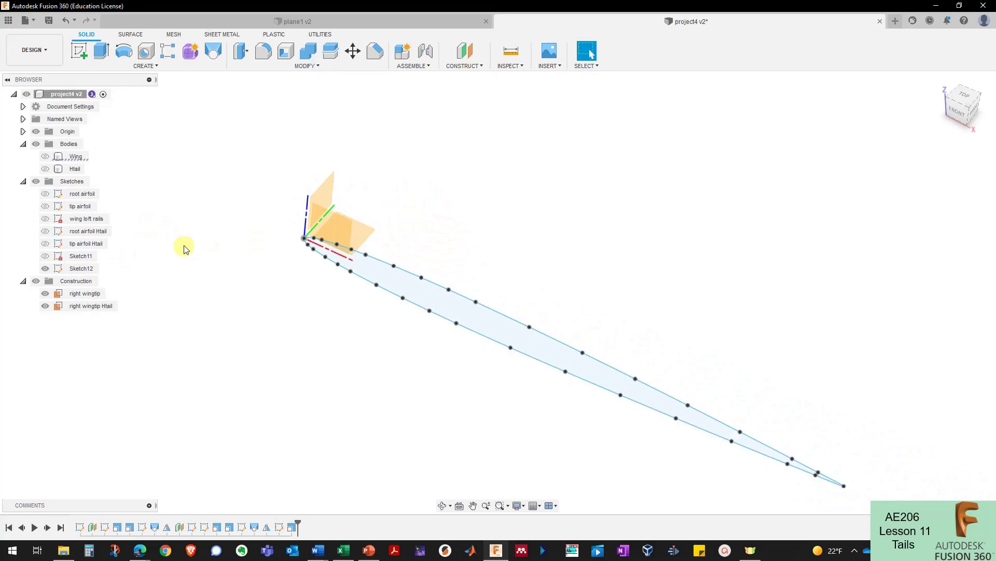
pyautogui.scroll(1, 185, 246)
# Step: Rename Sketch12 to 'root Vtail' and Sketch11 to 'htail loft rails'
pyautogui.doubleClick(79, 268)
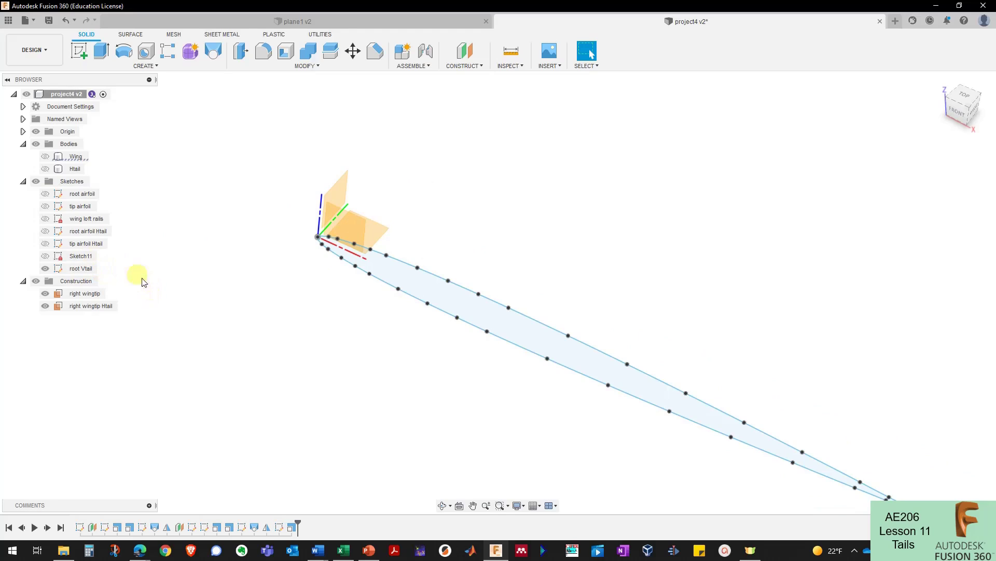
pyautogui.click(82, 257)
pyautogui.doubleClick(81, 256)
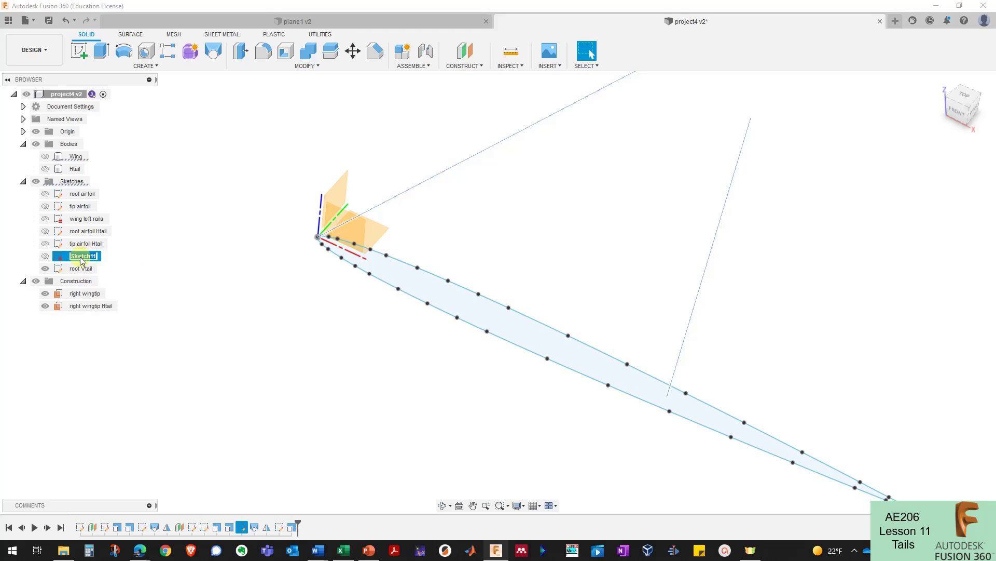
pyautogui.write('htail loft rails')
pyautogui.press('Return')
pyautogui.click(164, 260)
pyautogui.scroll(-3, 183, 247)
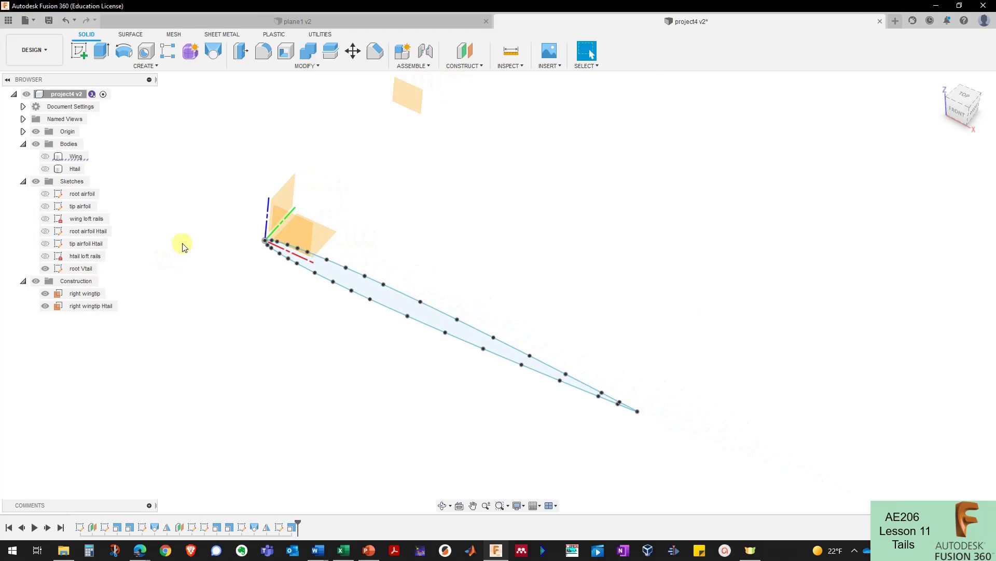
pyautogui.scroll(-2, 193, 252)
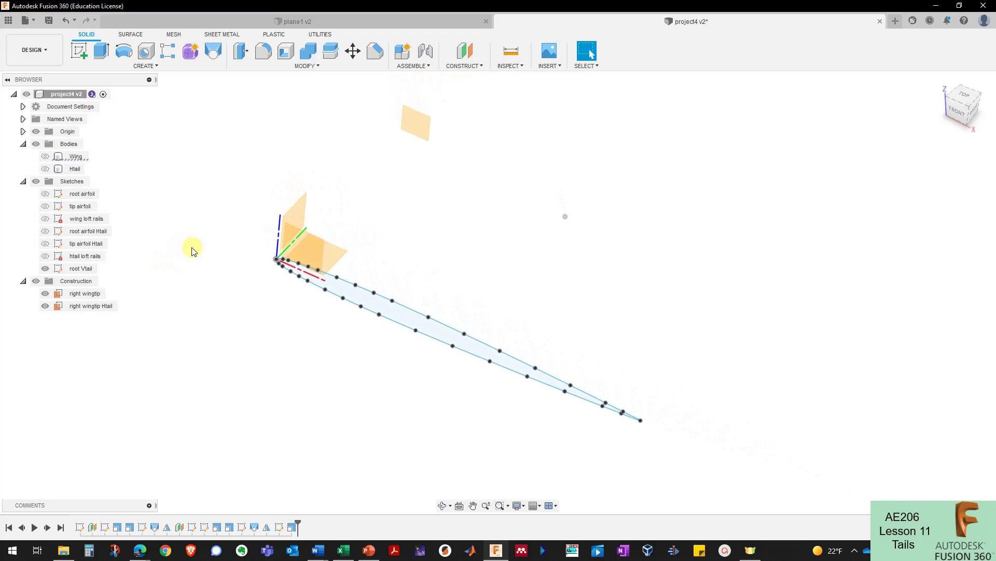
pyautogui.scroll(-2, 321, 186)
# Step: Start an offset construction plane from the base plane, dragged upward
pyautogui.click(464, 52)
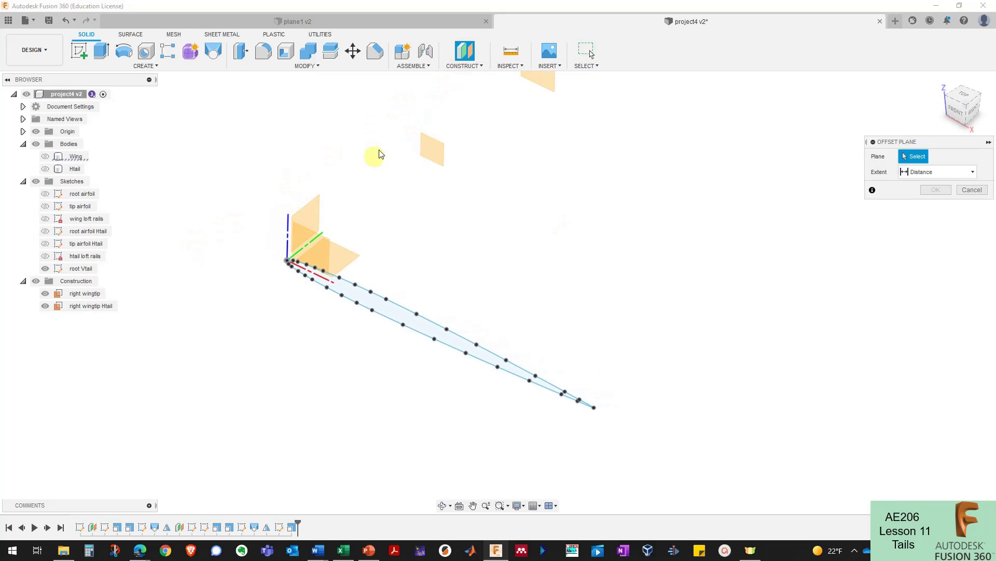
pyautogui.click(345, 255)
pyautogui.moveTo(290, 249); pyautogui.dragTo(283, 168)
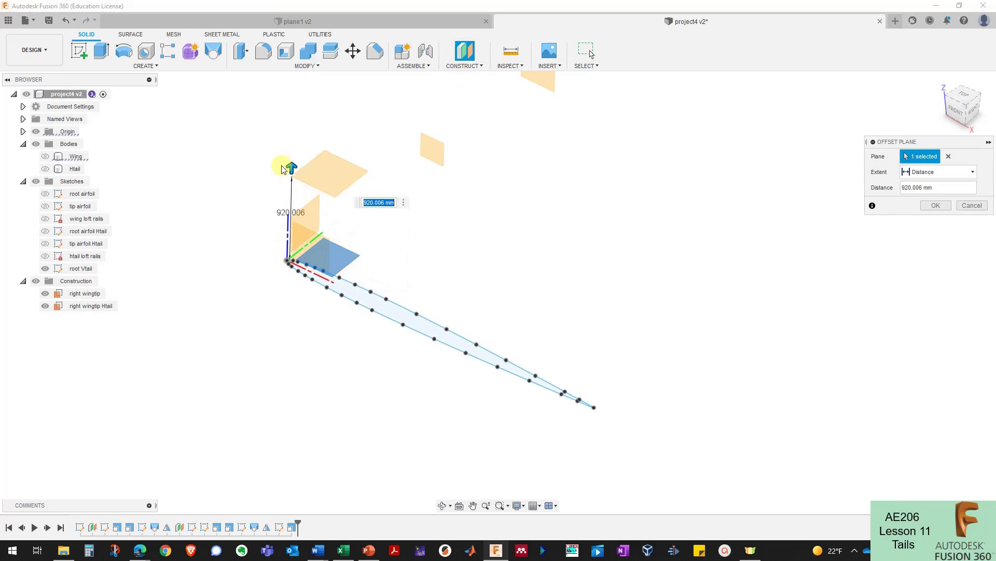
# Step: Set Plane3's offset to height_vt and import NACA0006.csv with ImportSplineCSV as Sketch13
pyautogui.write('height_vt')
pyautogui.click(929, 190)
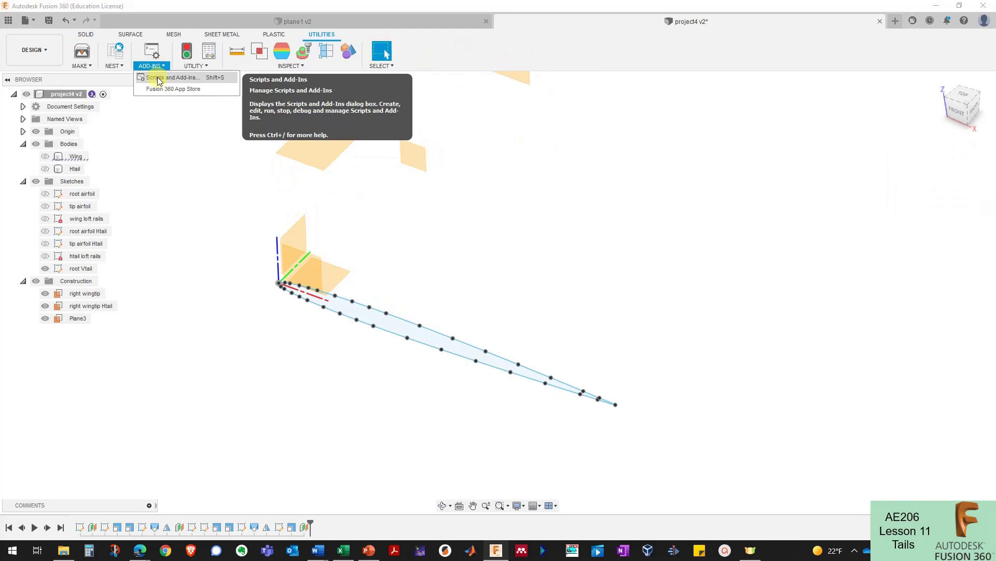
pyautogui.click(156, 78)
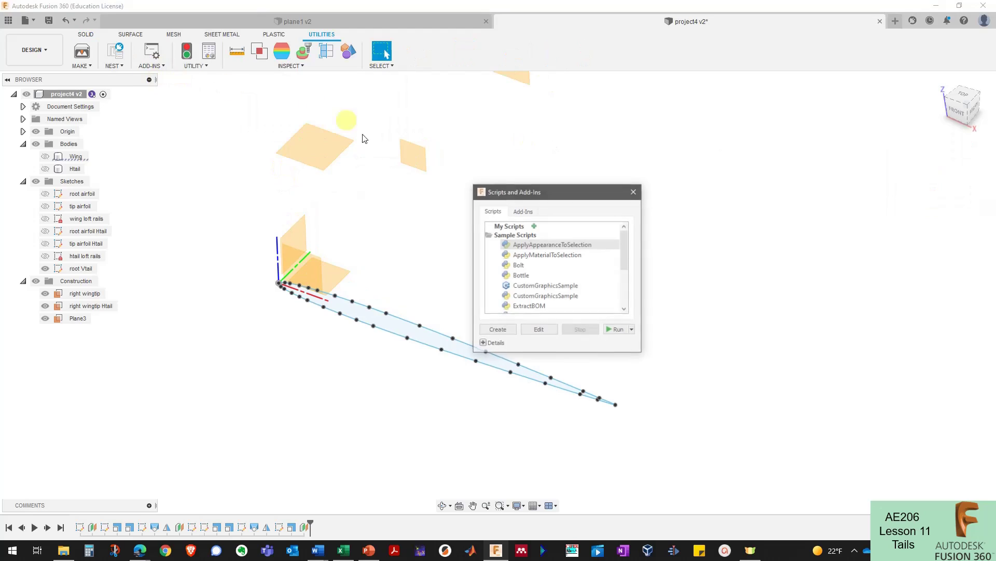
pyautogui.scroll(-3, 625, 258)
pyautogui.click(571, 257)
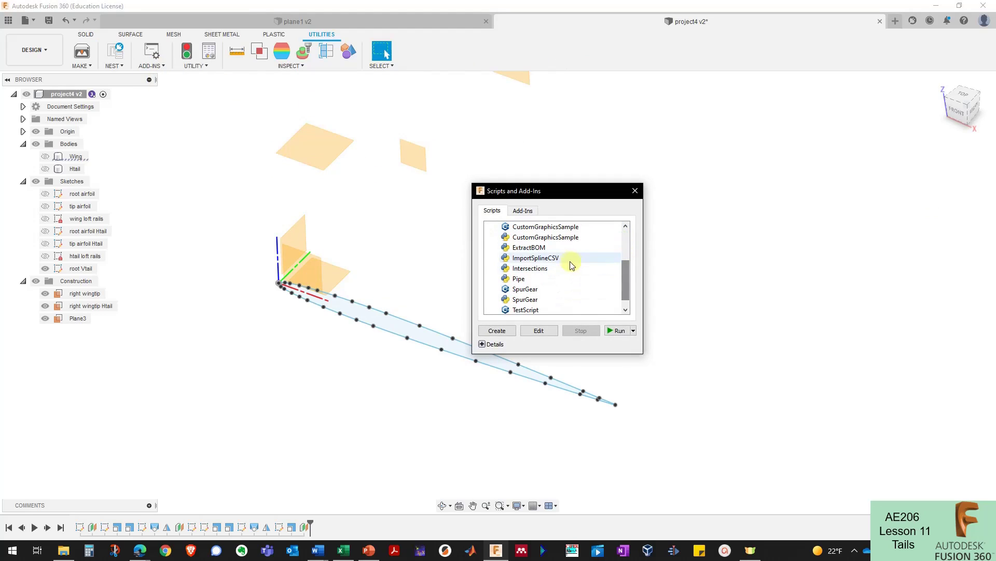
pyautogui.click(617, 330)
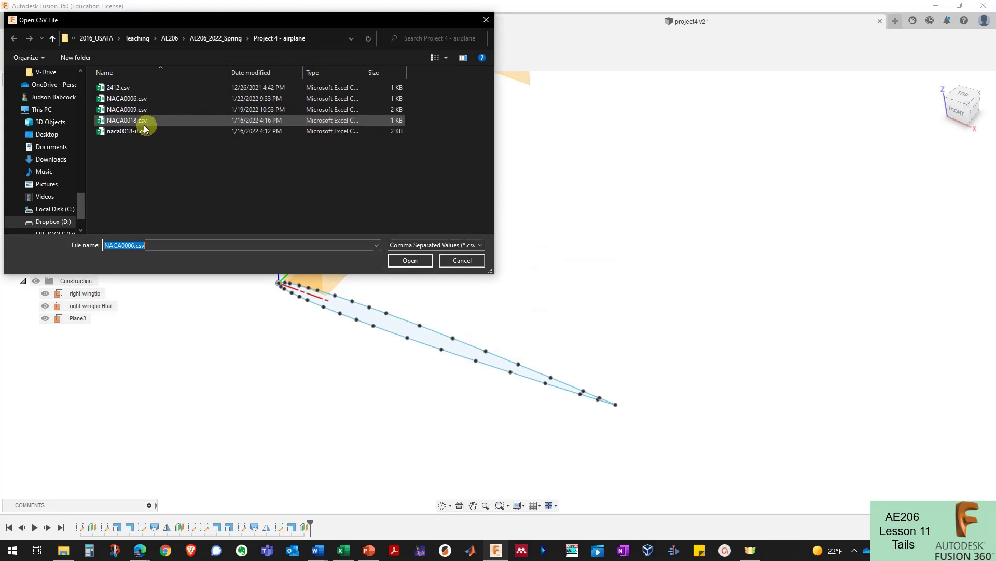
pyautogui.doubleClick(127, 98)
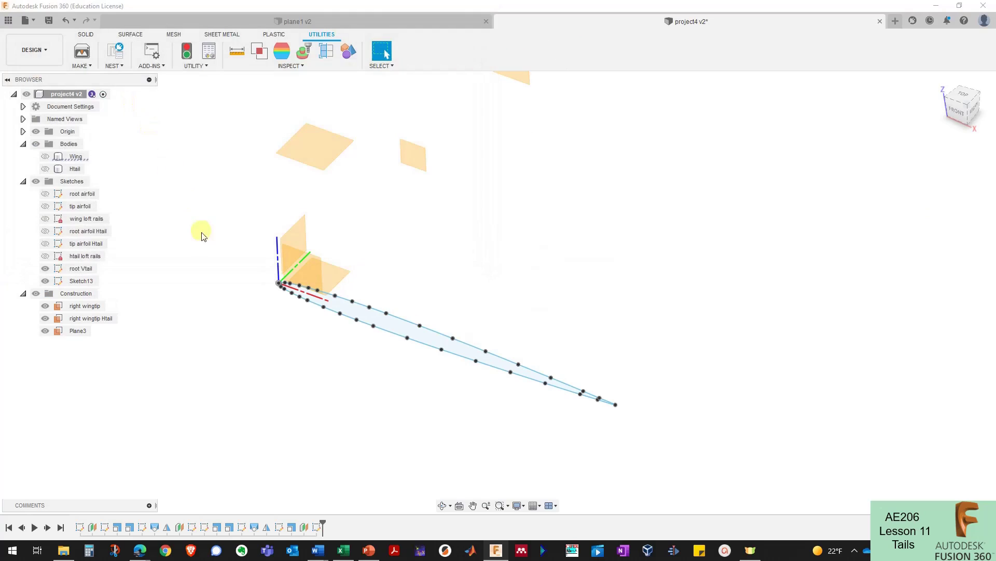
# Step: Redefine Sketch13's sketch plane to Plane3
pyautogui.rightClick(83, 283)
pyautogui.click(124, 329)
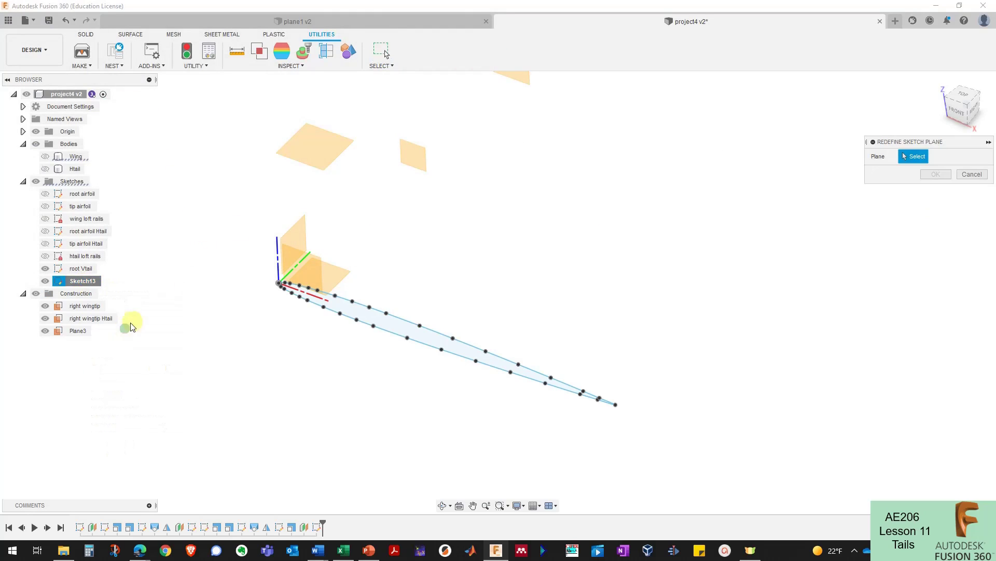
pyautogui.click(325, 154)
pyautogui.click(936, 174)
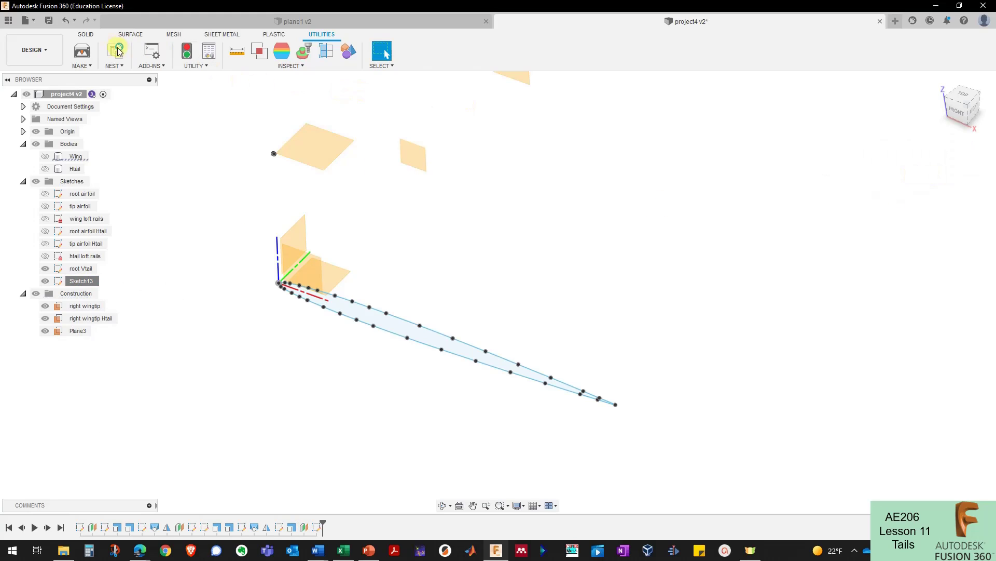
# Step: Scale Sketch13 by the ct_vt parameter to the tip chord
pyautogui.click(86, 34)
pyautogui.click(305, 66)
pyautogui.click(251, 127)
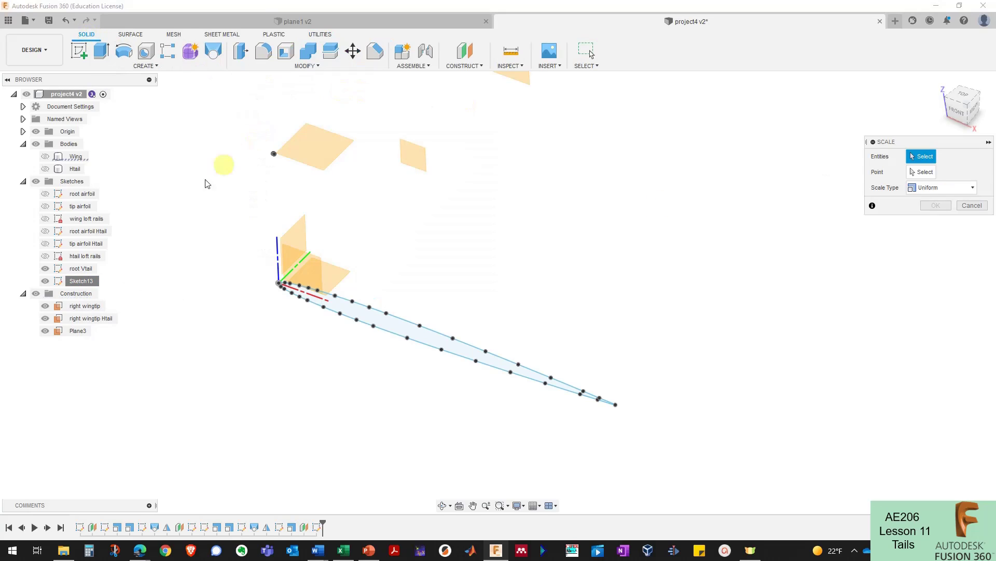
pyautogui.click(89, 282)
pyautogui.click(942, 203)
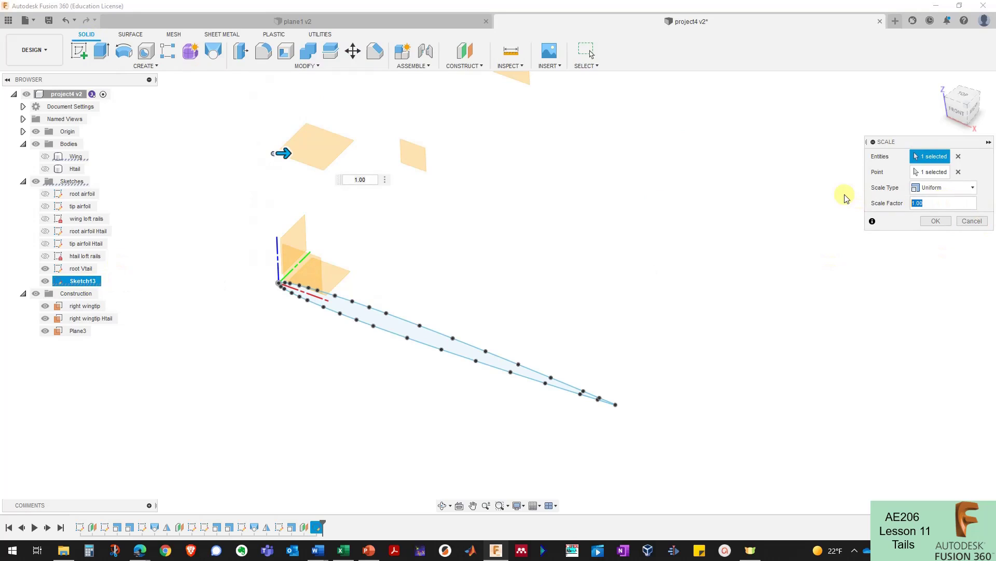
pyautogui.write('ct')
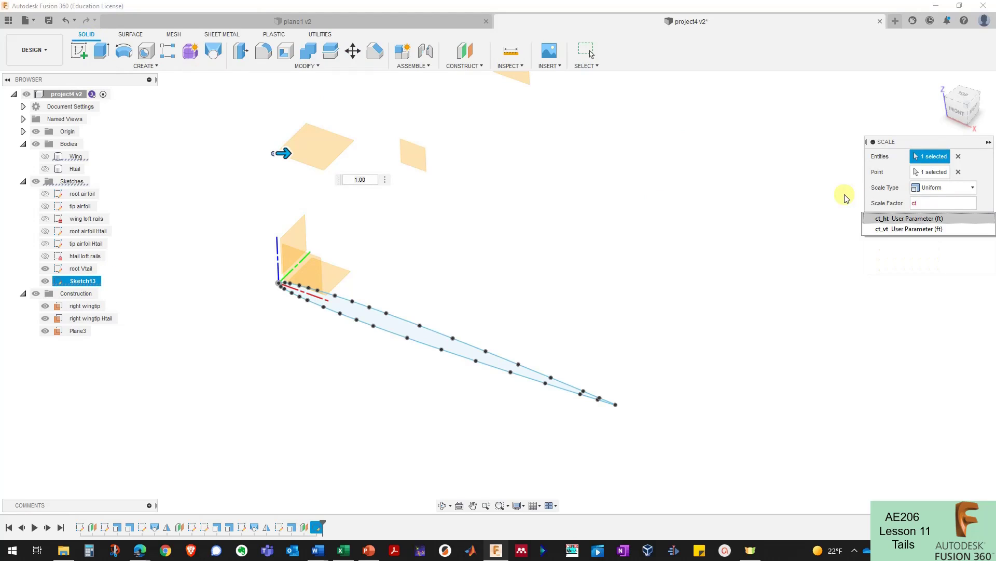
pyautogui.write('_vt')
pyautogui.press('Return')
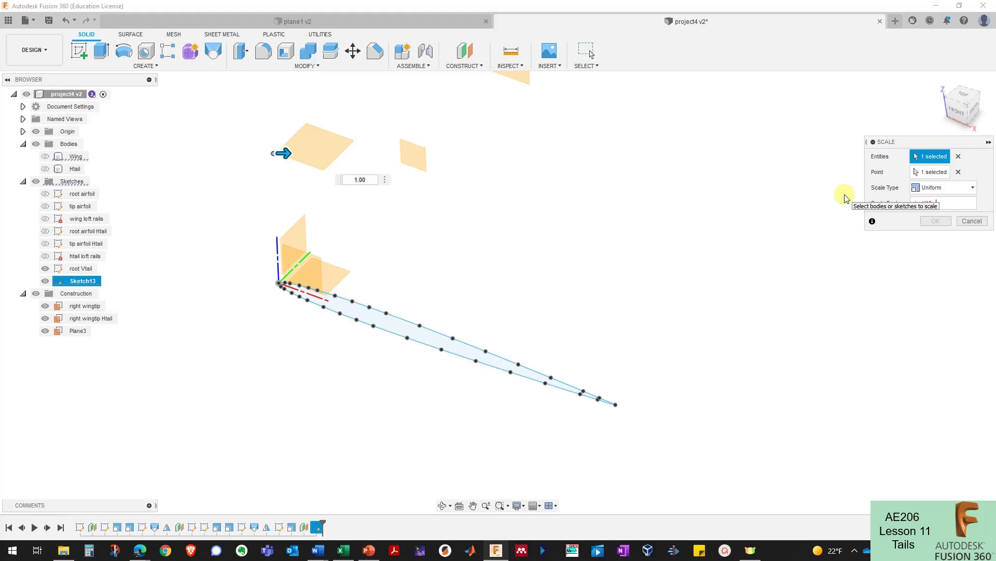
pyautogui.press('Return')
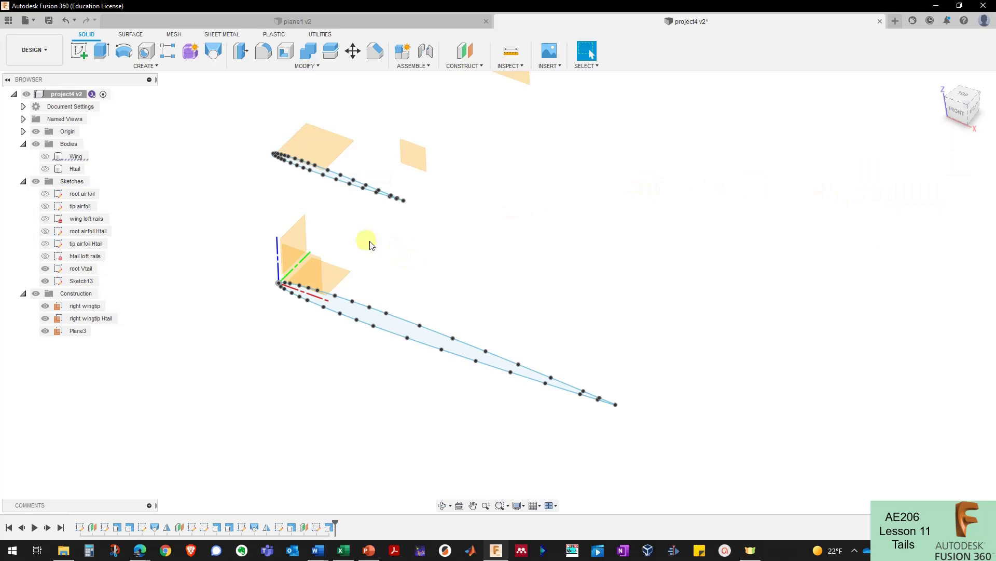
# Step: Rename Sketch13 to 'tip Vtail'
pyautogui.click(84, 283)
pyautogui.click(85, 284)
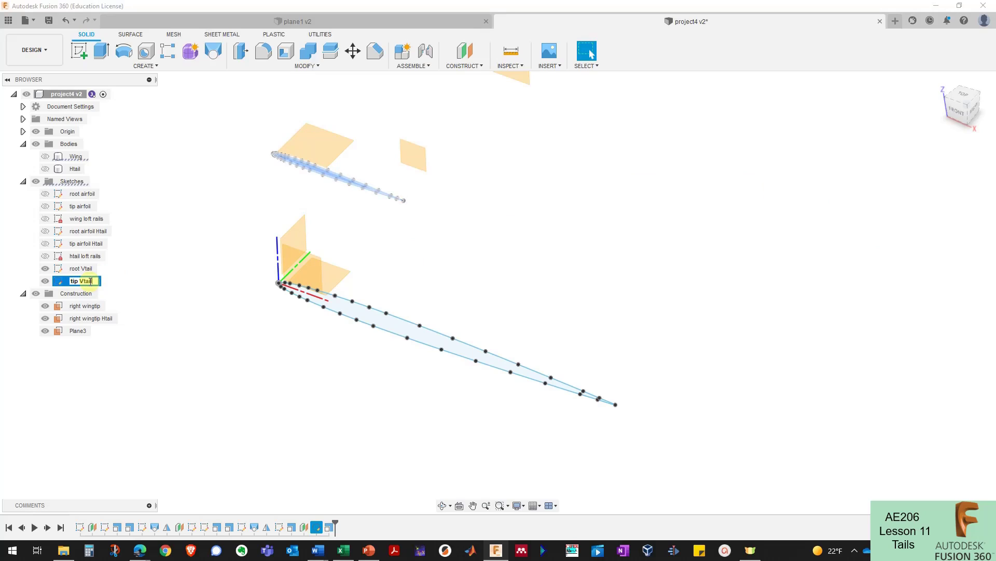
pyautogui.press('Return')
# Step: Box-select the tip Vtail airfoil's 35 sketch objects
pyautogui.click(221, 222)
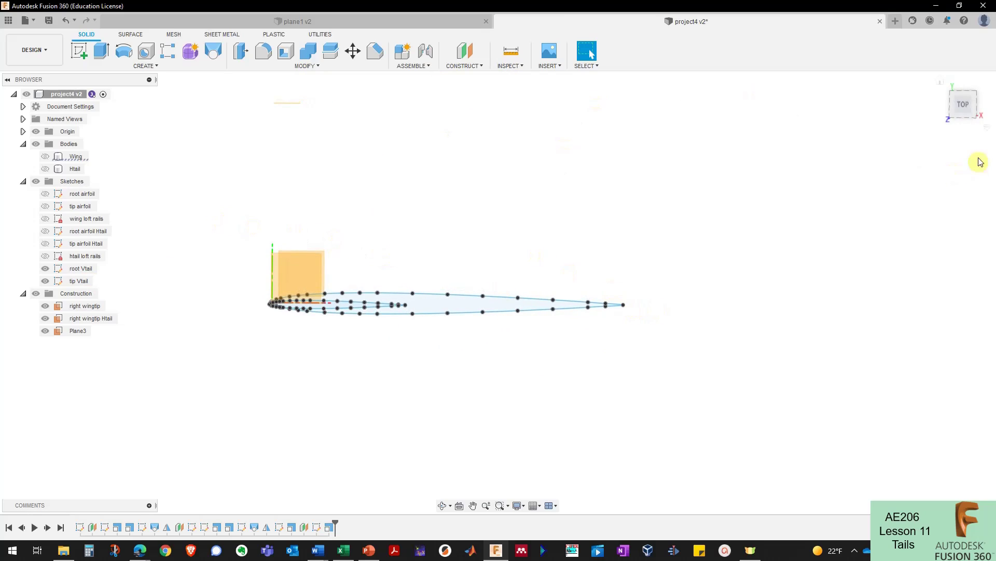
pyautogui.click(964, 105)
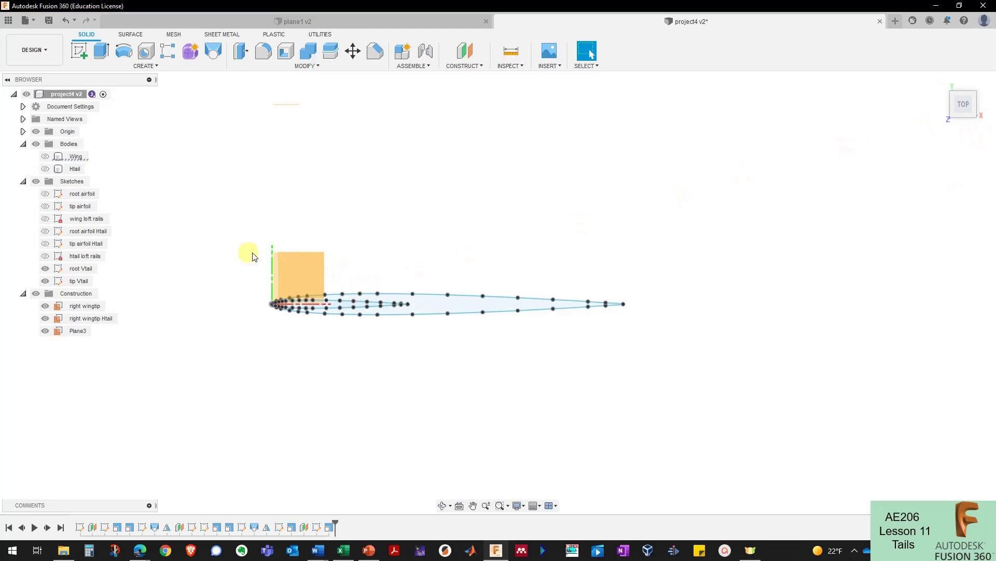
pyautogui.keyDown('shift'); pyautogui.moveTo(227, 213); pyautogui.dragTo(260, 175, button='middle'); pyautogui.keyUp('shift')
pyautogui.moveTo(245, 202); pyautogui.dragTo(474, 300)
pyautogui.keyDown('shift'); pyautogui.moveTo(417, 223); pyautogui.dragTo(423, 205, button='middle'); pyautogui.keyUp('shift')
pyautogui.click(423, 205)
pyautogui.moveTo(258, 239); pyautogui.dragTo(459, 279)
pyautogui.keyDown('shift'); pyautogui.moveTo(380, 202); pyautogui.dragTo(380, 142, button='middle'); pyautogui.keyUp('shift')
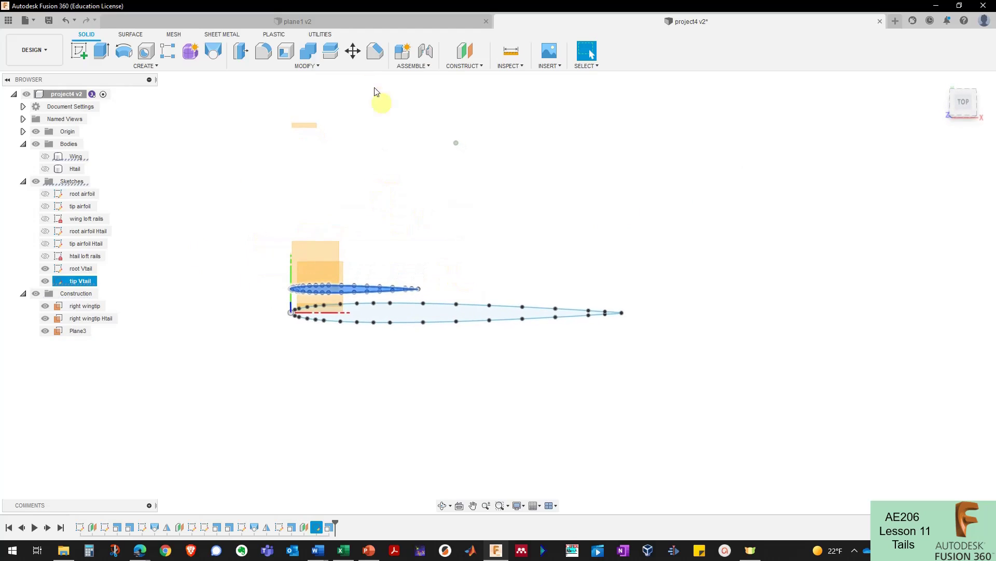
# Step: Move the tip airfoil along X by cr_vt-ct_vt with Move/Copy
pyautogui.click(353, 50)
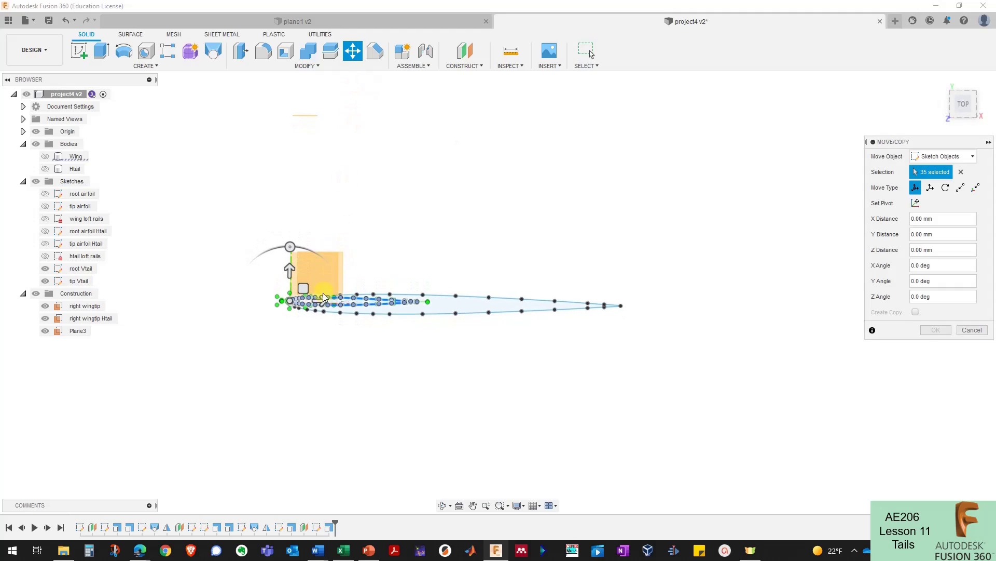
pyautogui.moveTo(326, 287); pyautogui.dragTo(423, 214)
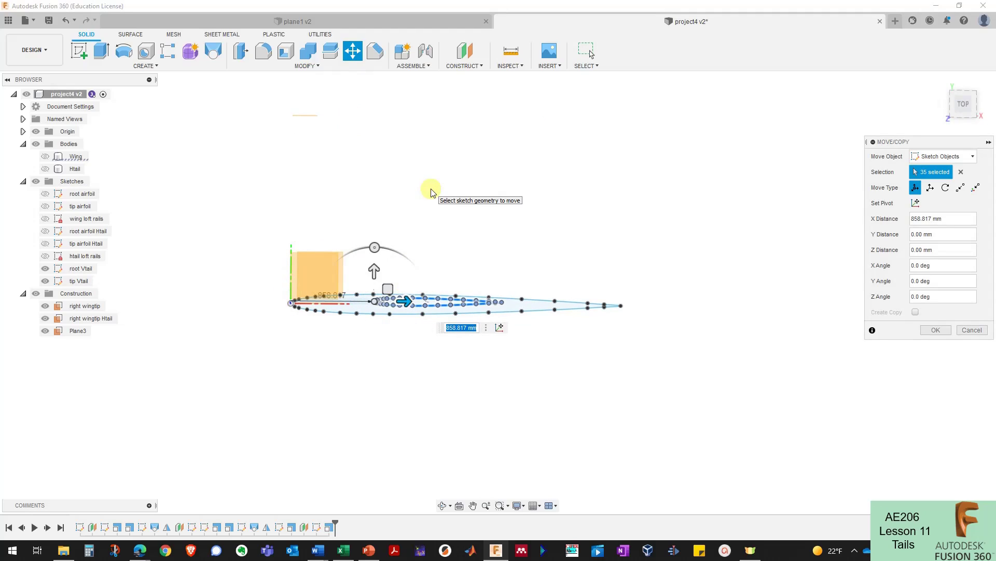
pyautogui.write('cr_v')
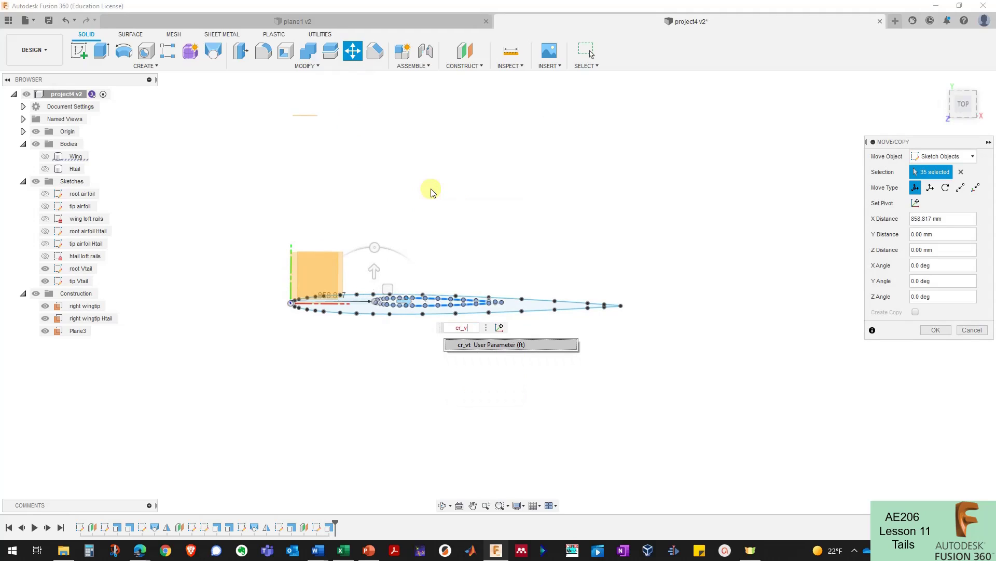
pyautogui.write('t-ct_vt')
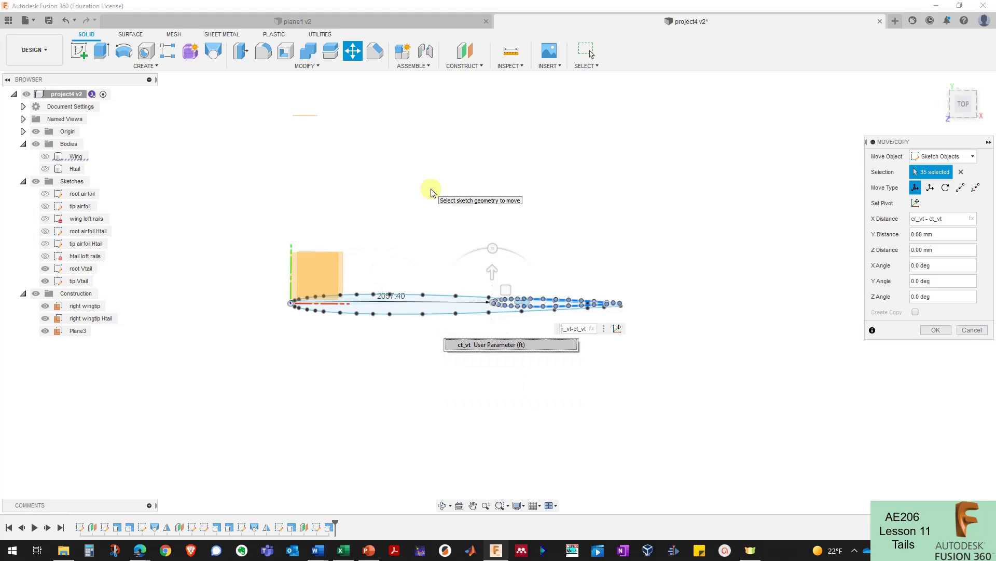
pyautogui.press('Return')
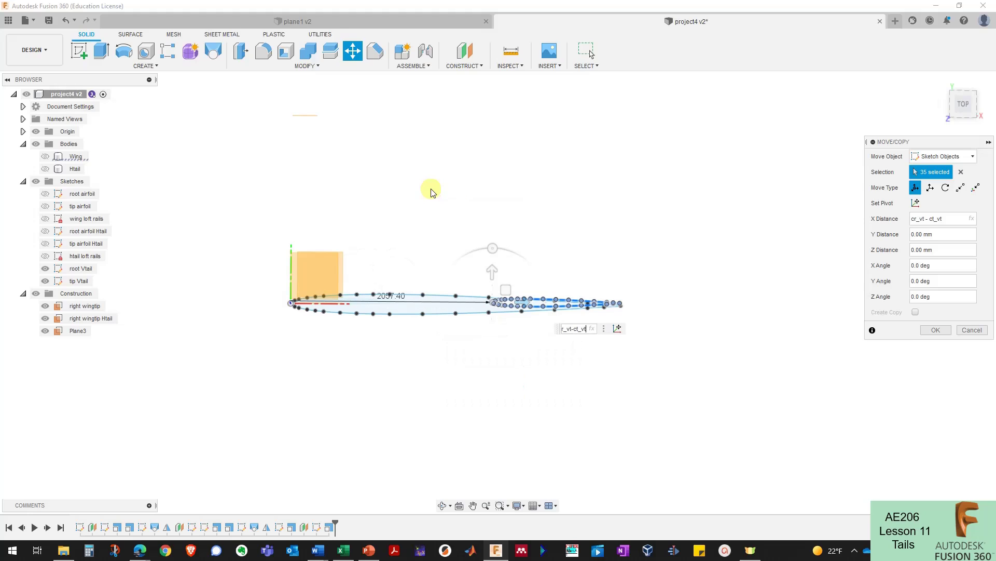
pyautogui.click(932, 330)
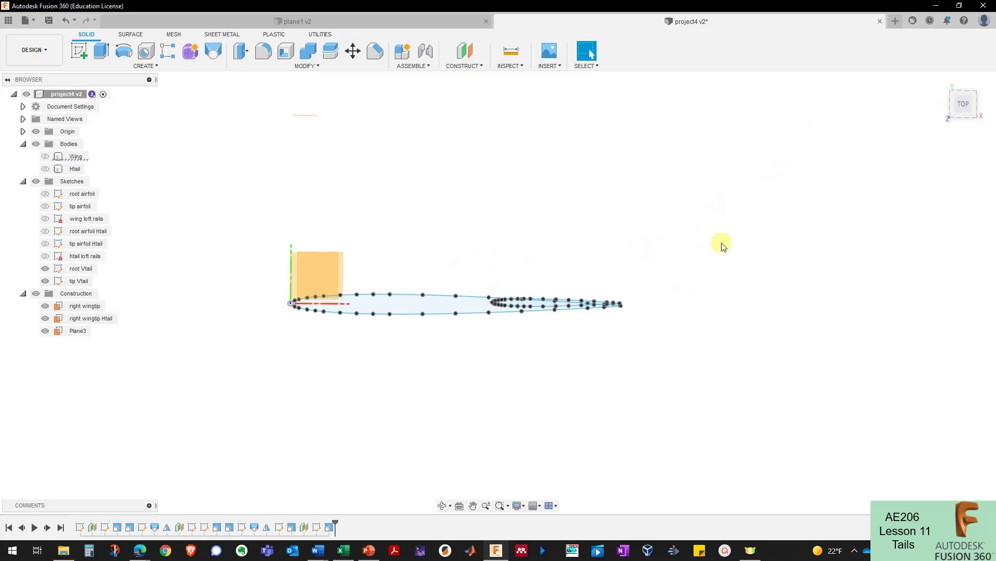
# Step: Rename construction plane Plane3 to 'top vtail'
pyautogui.click(959, 107)
pyautogui.click(534, 321)
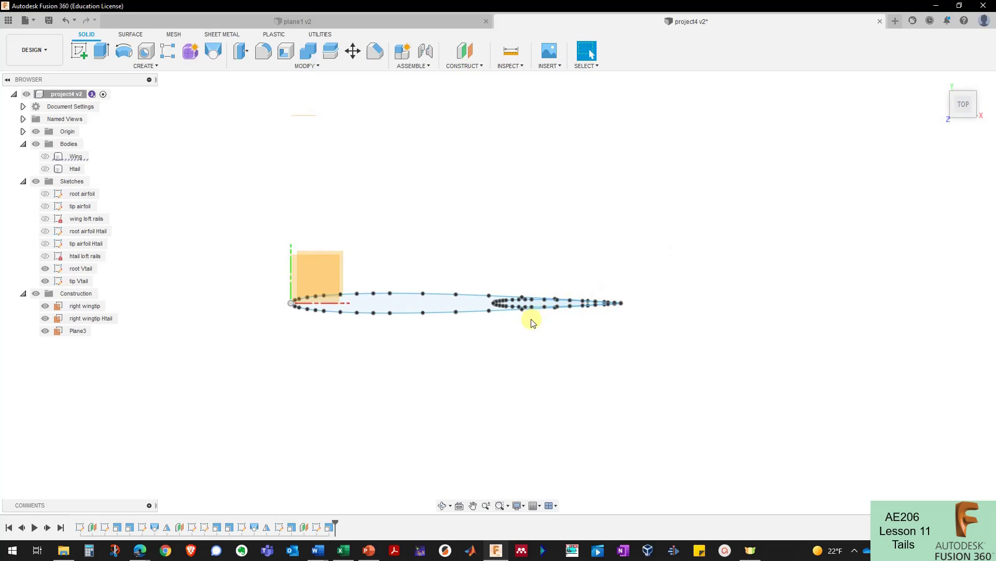
pyautogui.keyDown('shift'); pyautogui.moveTo(532, 319); pyautogui.dragTo(487, 267, button='middle'); pyautogui.keyUp('shift')
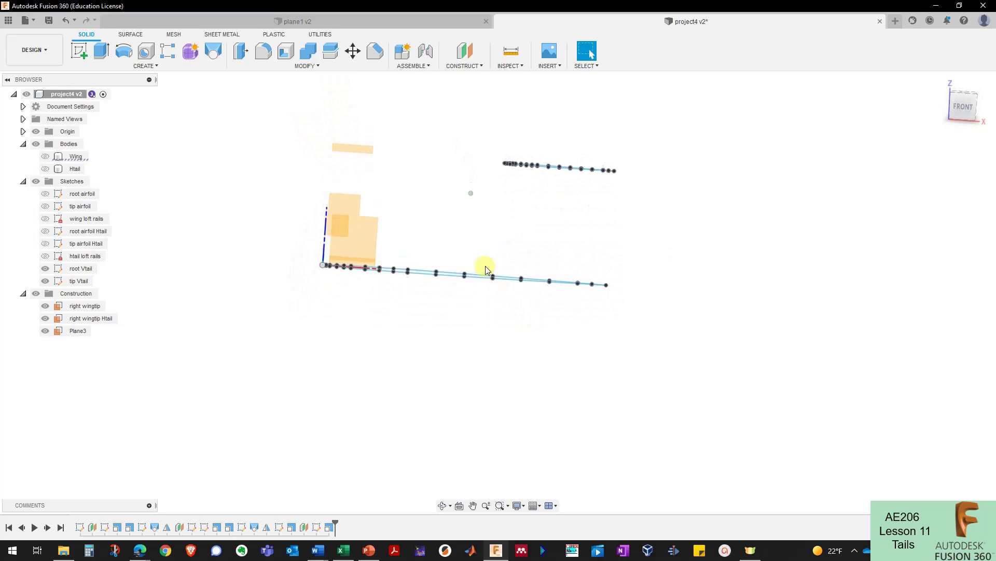
pyautogui.keyDown('shift'); pyautogui.moveTo(540, 176); pyautogui.dragTo(444, 245, button='middle'); pyautogui.keyUp('shift')
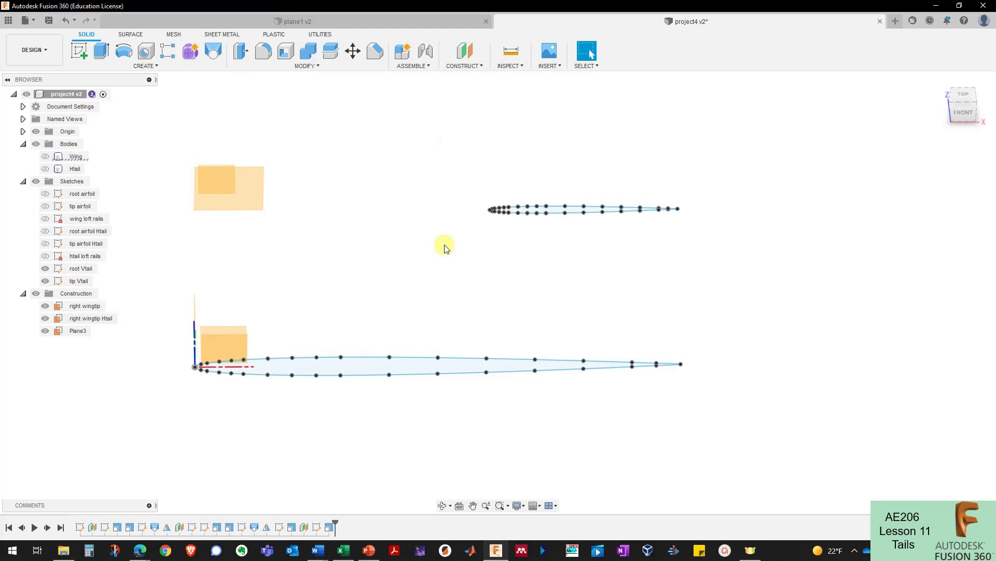
pyautogui.keyDown('shift'); pyautogui.moveTo(445, 248); pyautogui.dragTo(343, 251, button='middle'); pyautogui.keyUp('shift')
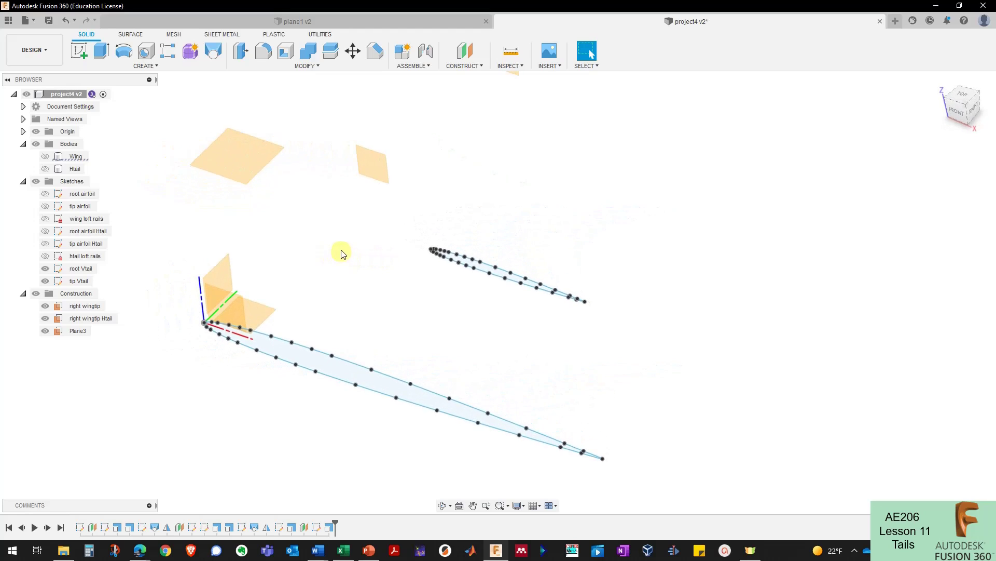
pyautogui.doubleClick(78, 331)
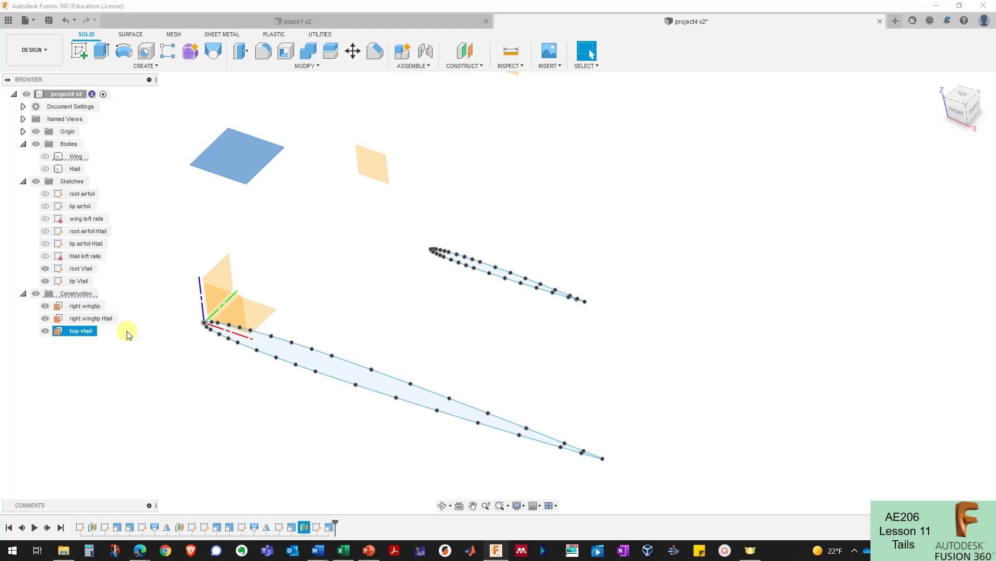
pyautogui.click(318, 252)
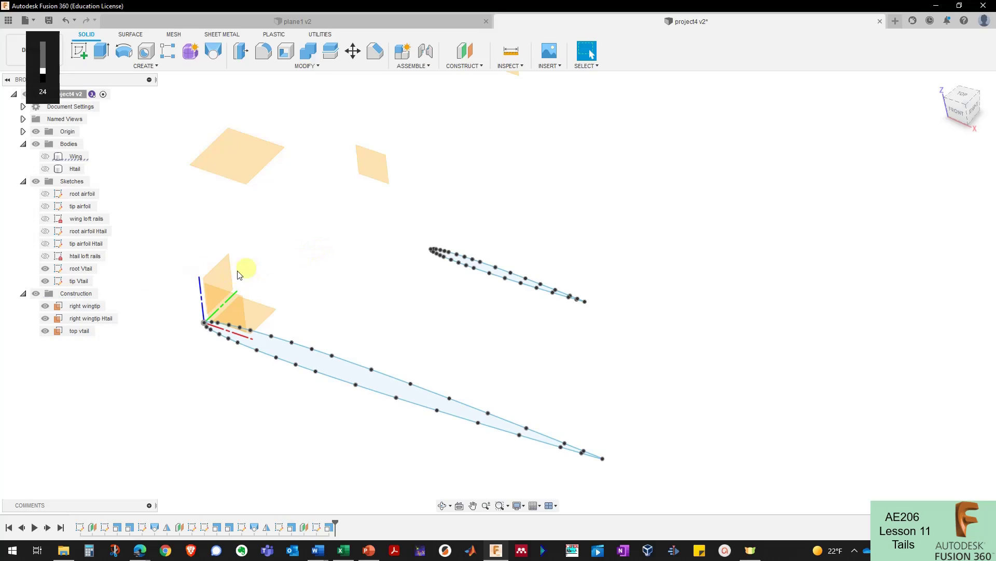
# Step: Hide the top vtail and two wingtip planes, then start an offset plane
pyautogui.click(45, 331)
pyautogui.click(45, 319)
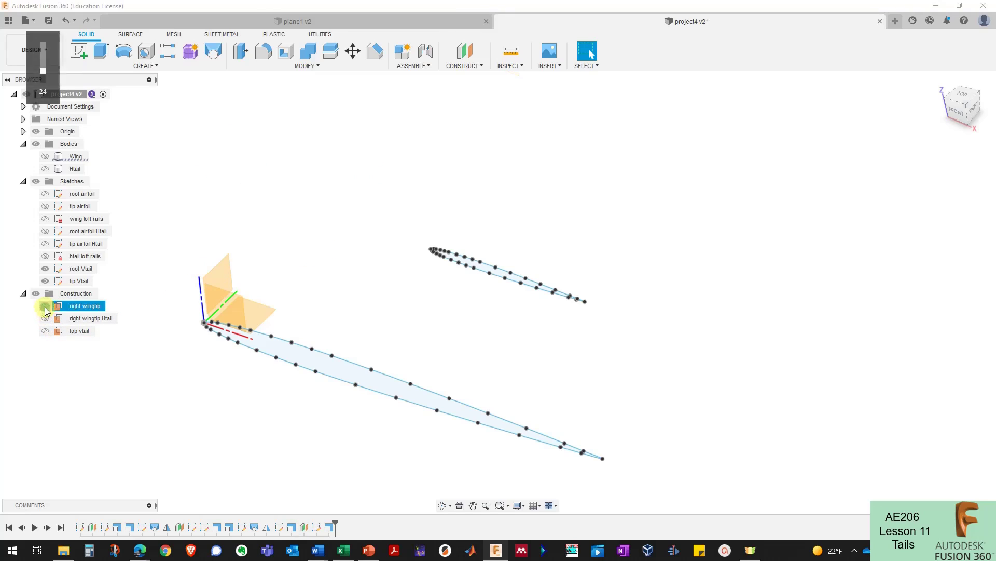
pyautogui.click(46, 307)
pyautogui.click(473, 55)
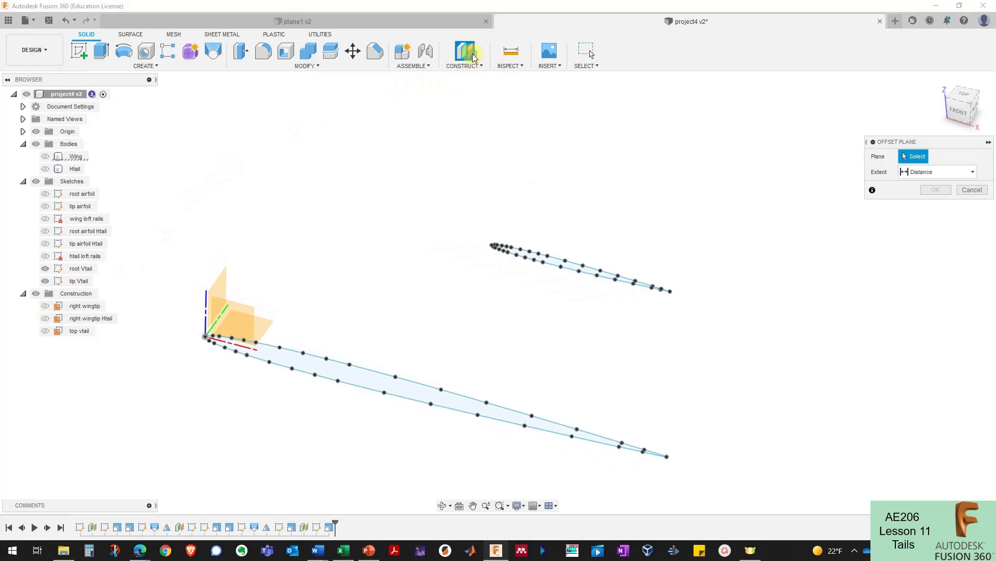
# Step: Create Plane4 offset upward from the base plane
pyautogui.click(260, 321)
pyautogui.moveTo(212, 320); pyautogui.dragTo(201, 243)
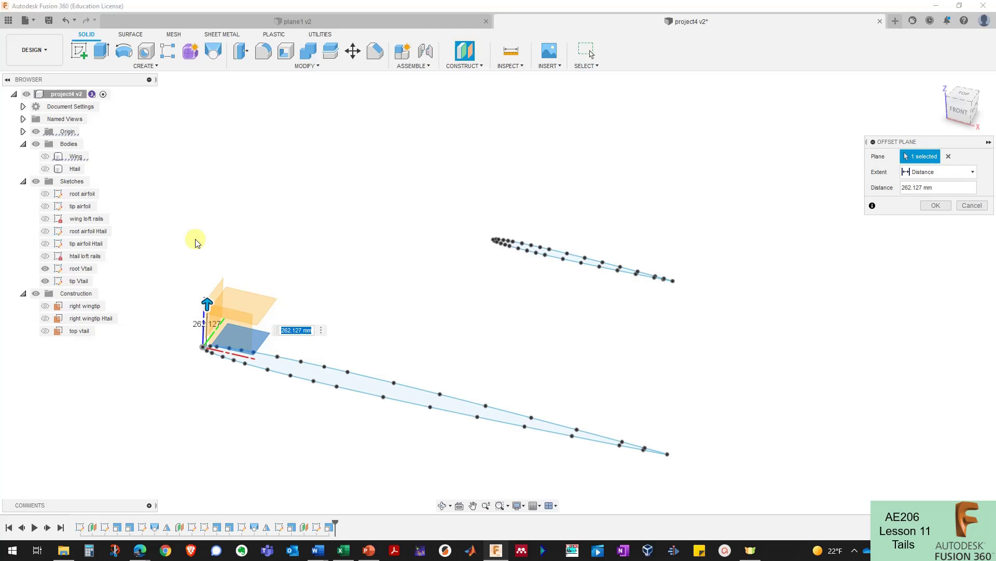
pyautogui.press('Return')
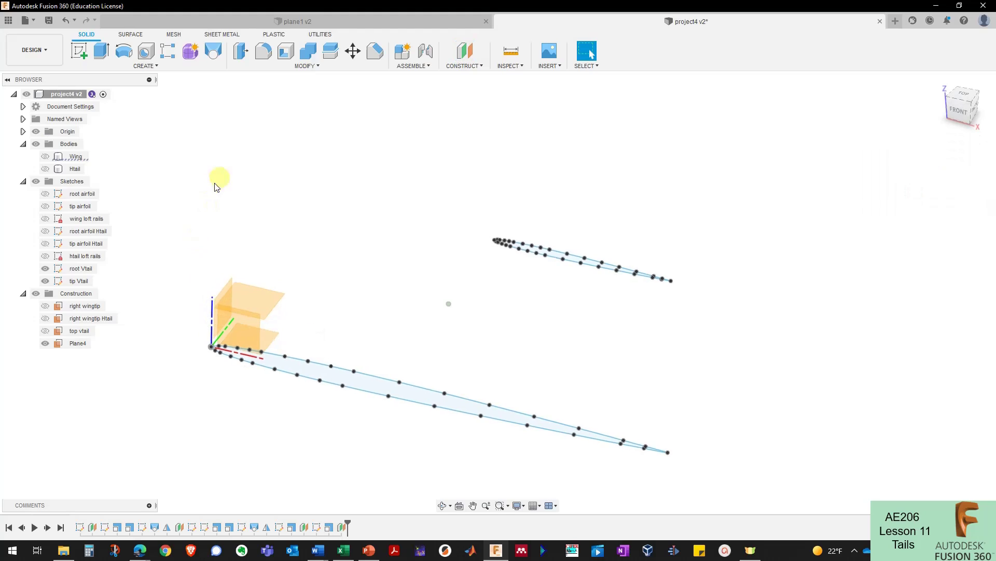
# Step: Run the ImportSplineCSV add-in to import the NACA airfoil file as Sketch14
pyautogui.click(320, 34)
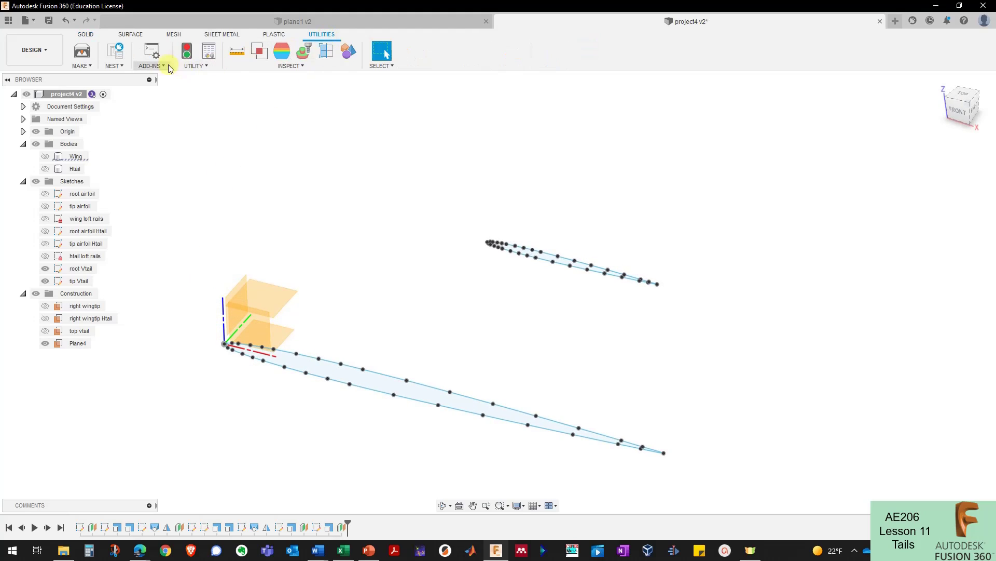
pyautogui.click(154, 66)
pyautogui.click(166, 77)
pyautogui.moveTo(622, 236); pyautogui.dragTo(624, 267)
pyautogui.click(537, 258)
pyautogui.click(615, 331)
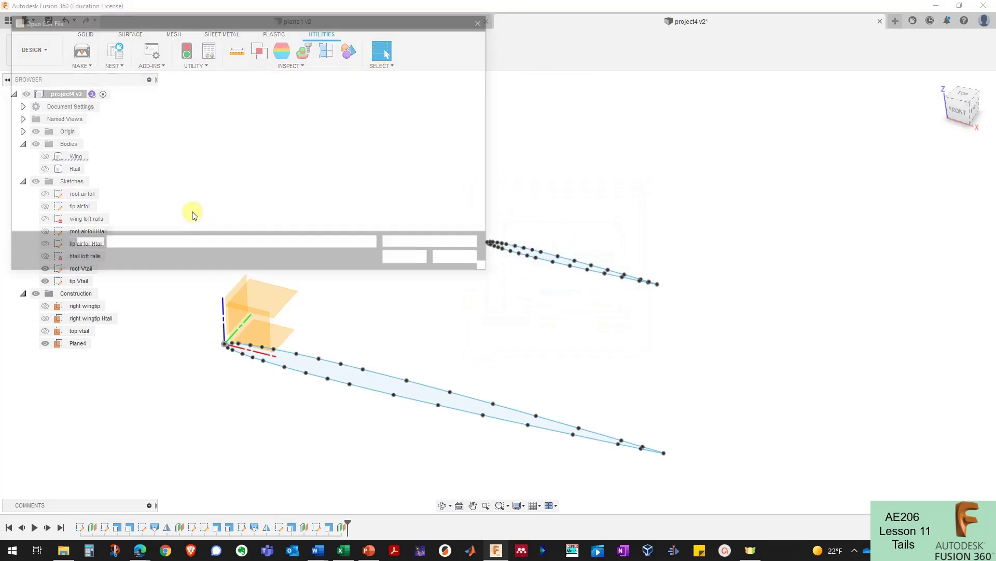
pyautogui.doubleClick(134, 109)
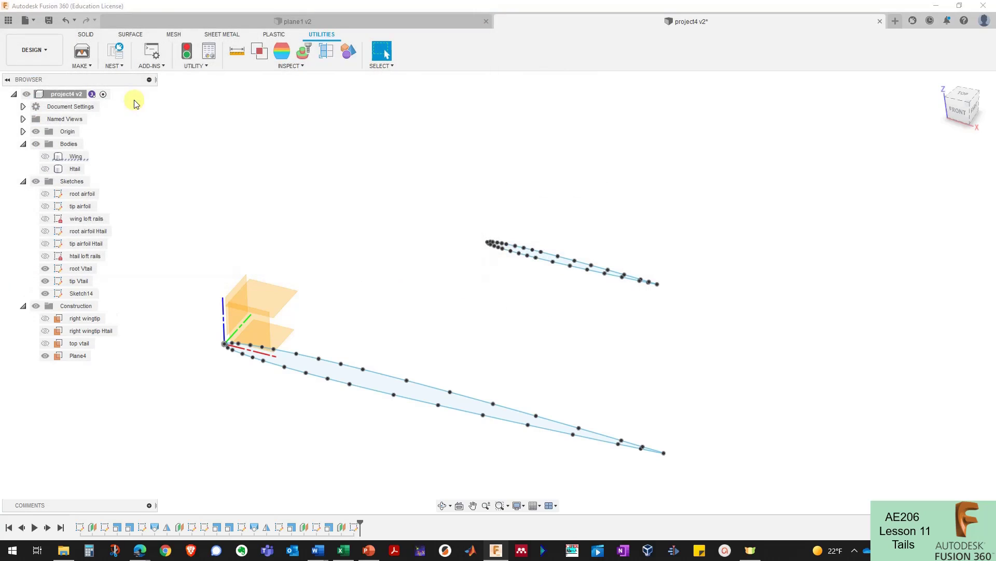
# Step: Redefine Sketch14's sketch plane to Plane4
pyautogui.rightClick(107, 294)
pyautogui.click(130, 340)
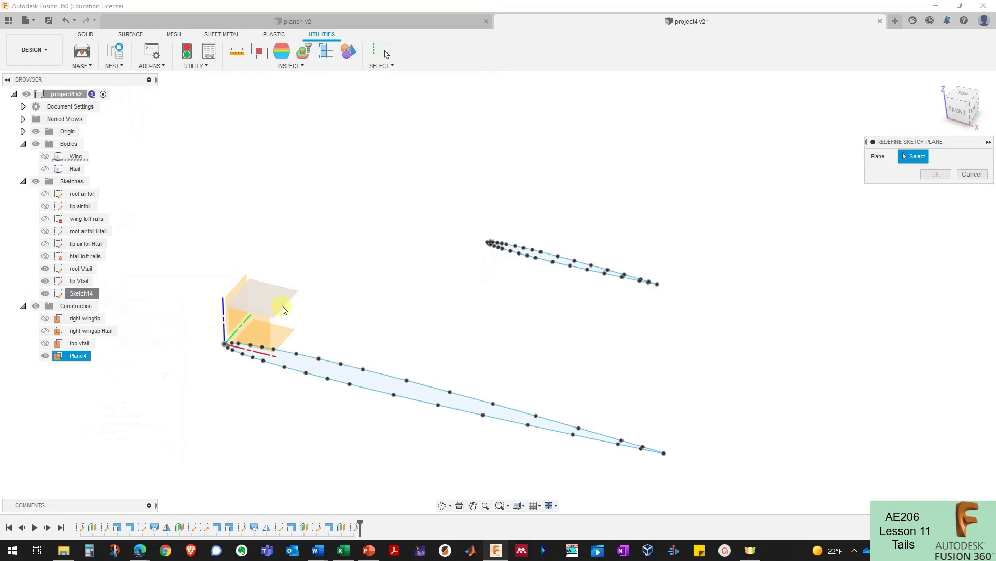
pyautogui.click(935, 174)
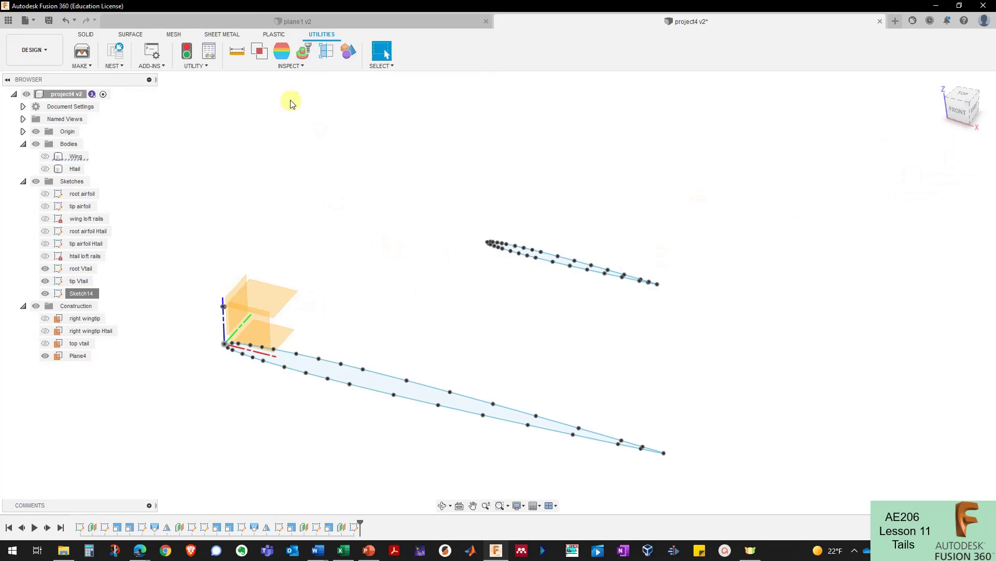
pyautogui.click(167, 37)
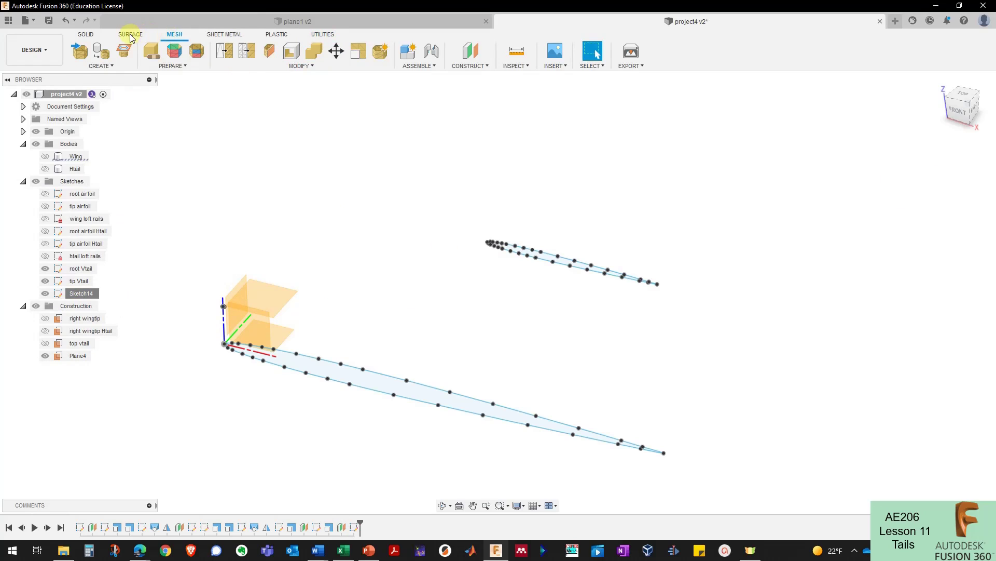
# Step: Scale Sketch14 by a factor of 7.5ft
pyautogui.click(86, 35)
pyautogui.click(292, 66)
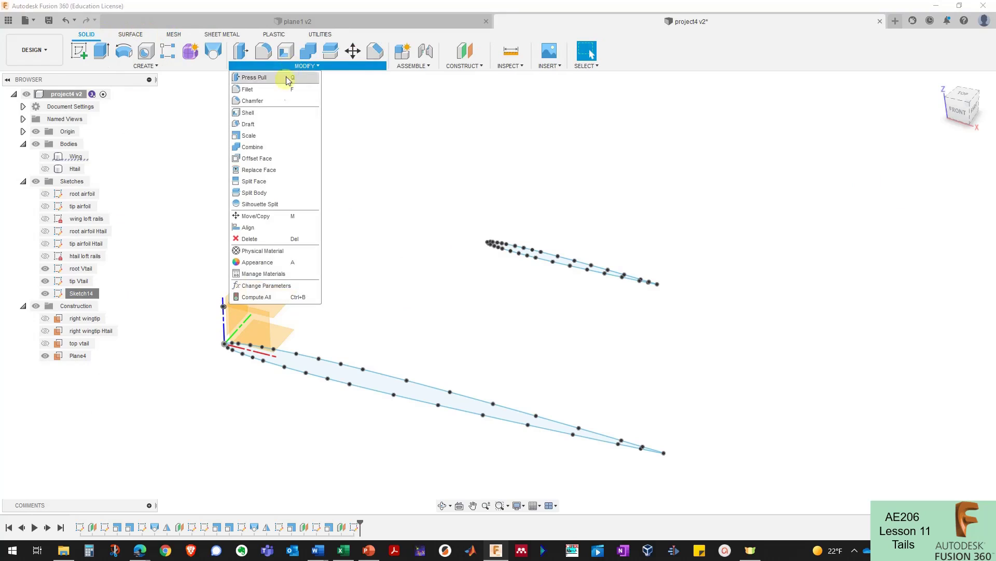
pyautogui.click(250, 136)
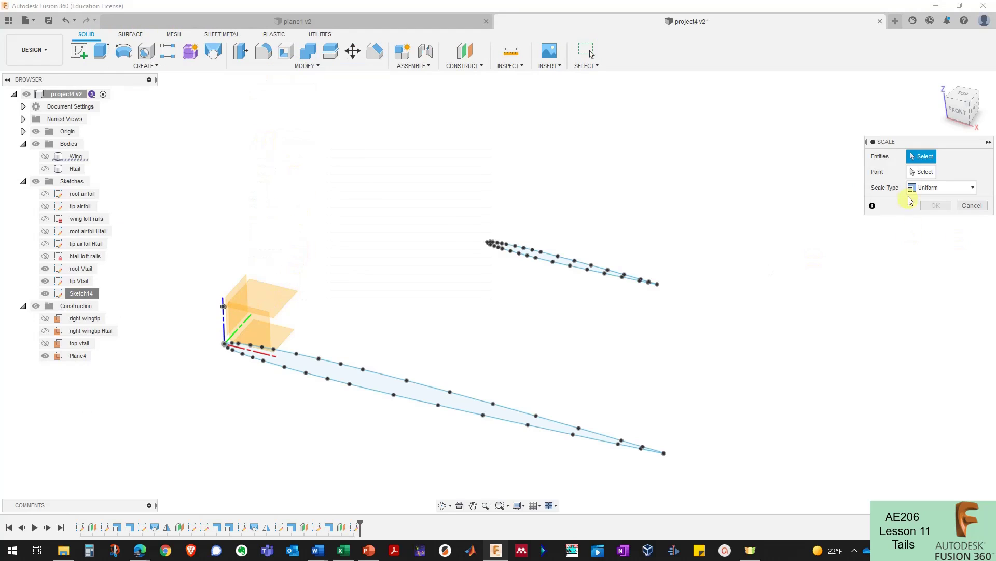
pyautogui.click(83, 293)
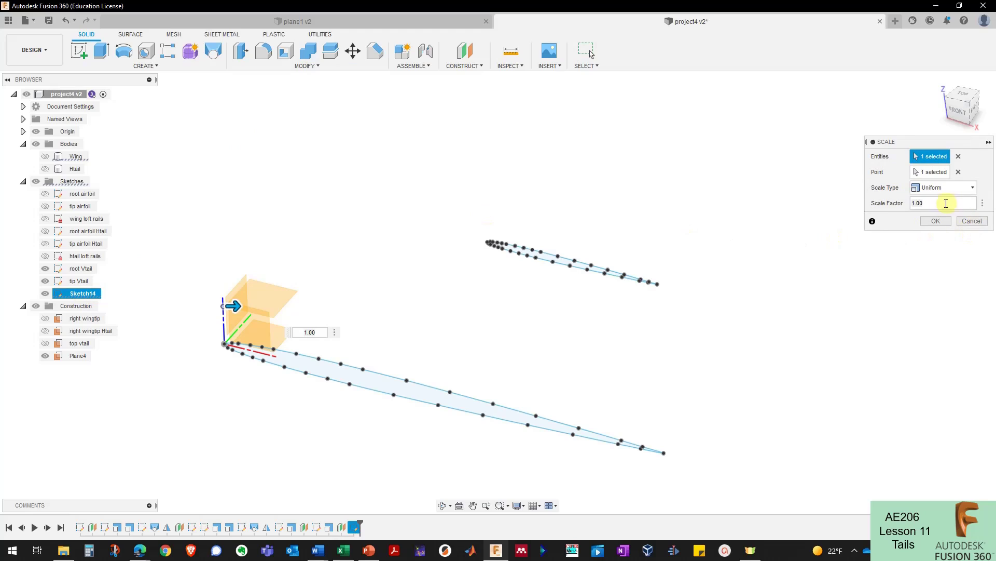
pyautogui.click(938, 203)
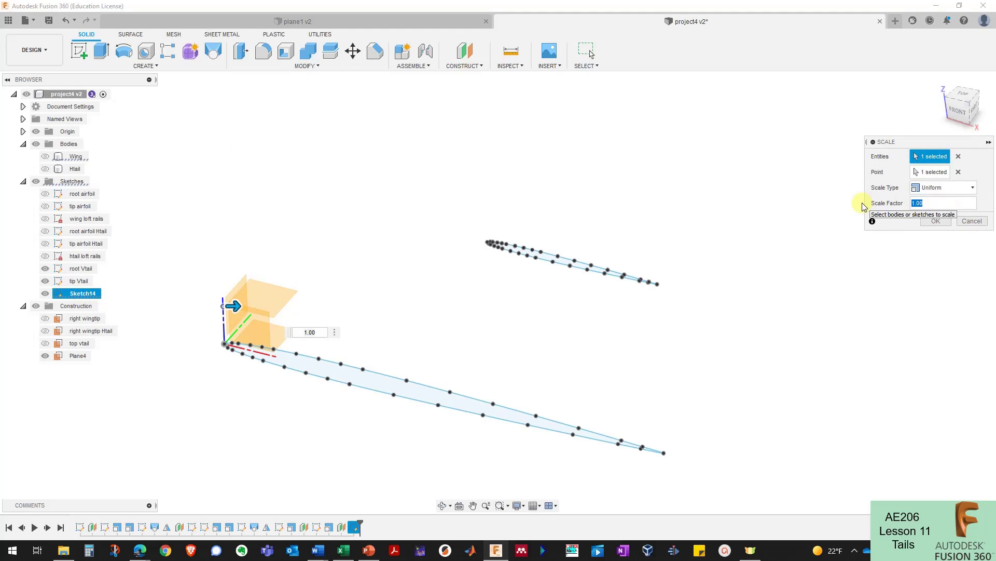
pyautogui.write('7.5ft')
pyautogui.click(944, 224)
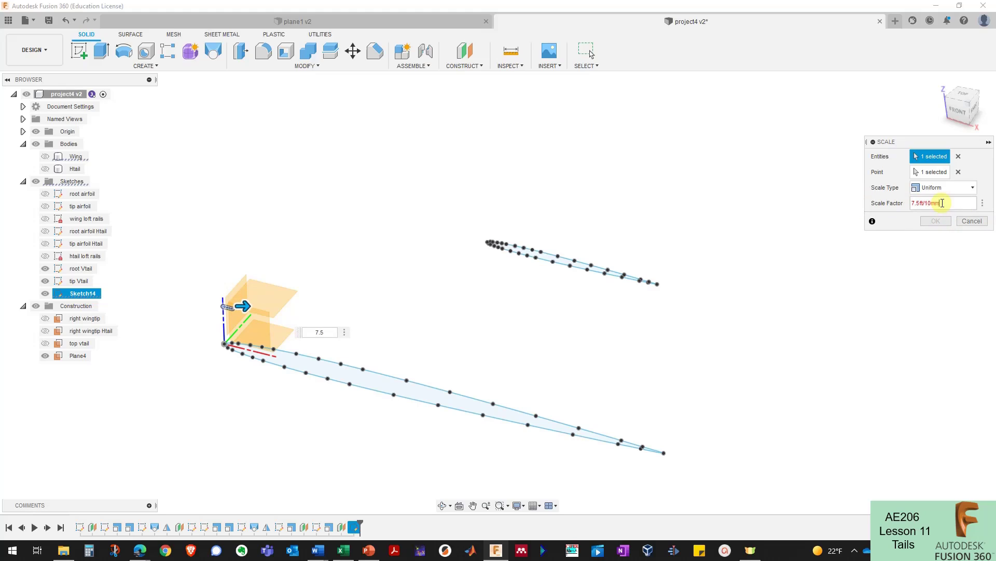
# Step: Window-select the Sketch14 airfoil and begin moving it along X
pyautogui.keyDown('shift'); pyautogui.moveTo(727, 334); pyautogui.dragTo(569, 334, button='middle'); pyautogui.keyUp('shift')
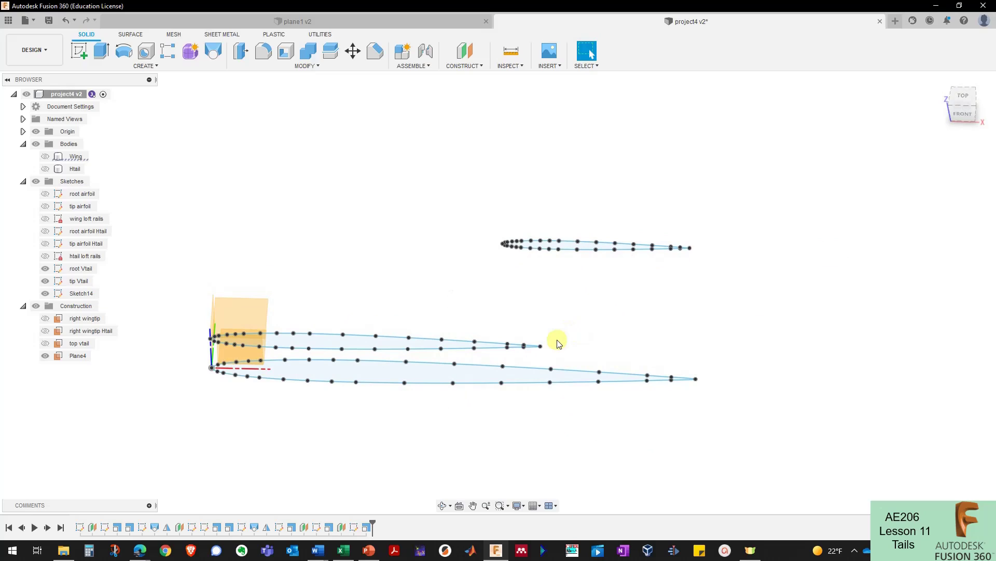
pyautogui.keyDown('shift'); pyautogui.moveTo(239, 290); pyautogui.dragTo(182, 334, button='middle'); pyautogui.keyUp('shift')
pyautogui.moveTo(183, 333); pyautogui.dragTo(563, 356)
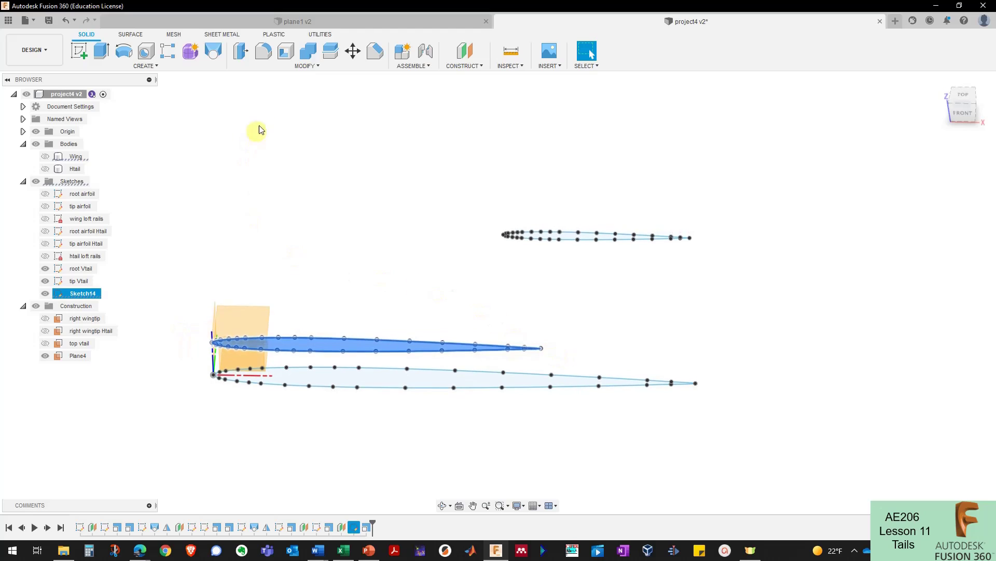
pyautogui.click(353, 51)
pyautogui.moveTo(294, 336); pyautogui.dragTo(447, 339)
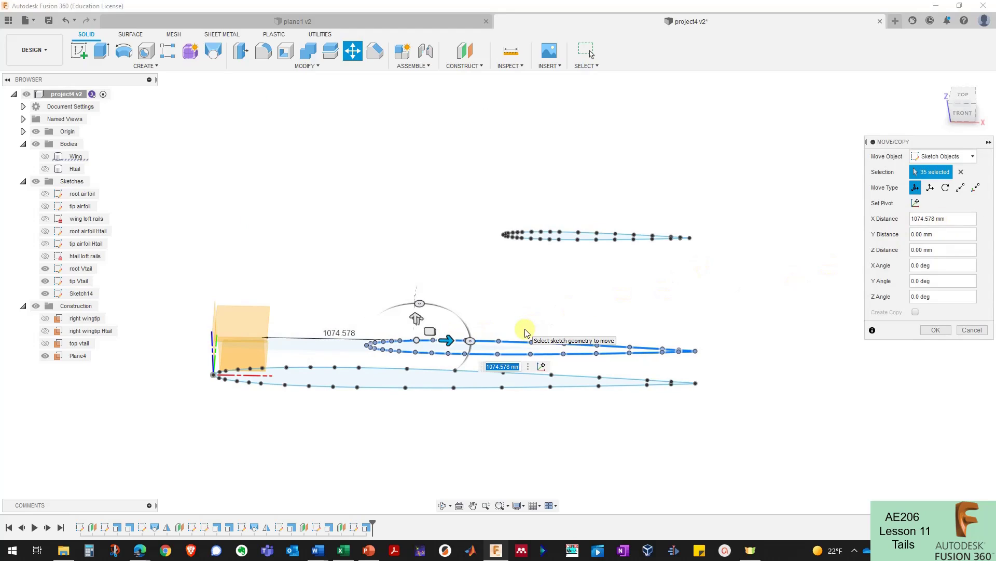
# Step: Set the Sketch14 airfoil's X move to cr_vt-7.5 ft and commit it
pyautogui.write('cr_vt')
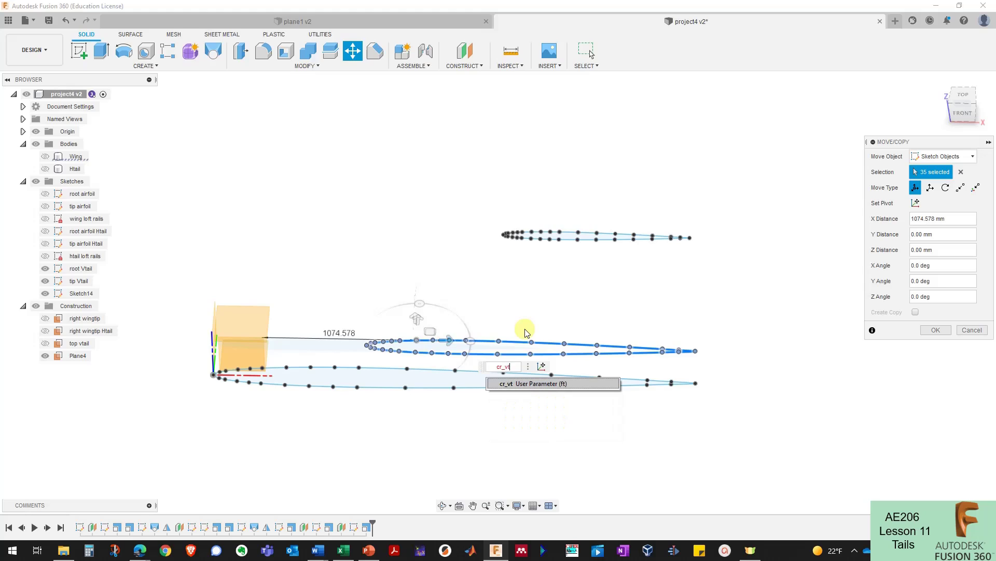
pyautogui.press('Return')
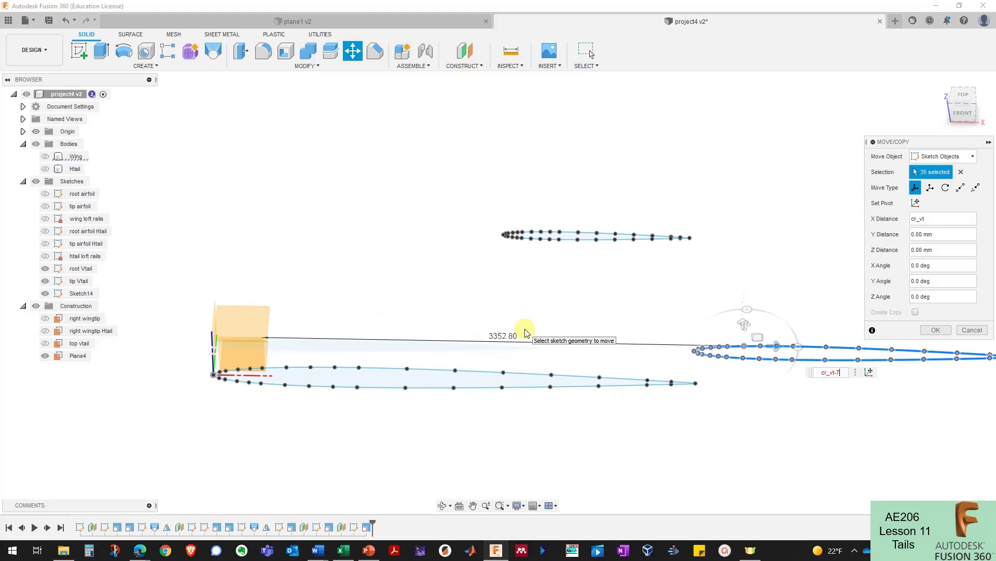
pyautogui.write('-7.5')
pyautogui.press('Return')
pyautogui.write('ft')
pyautogui.press('Return')
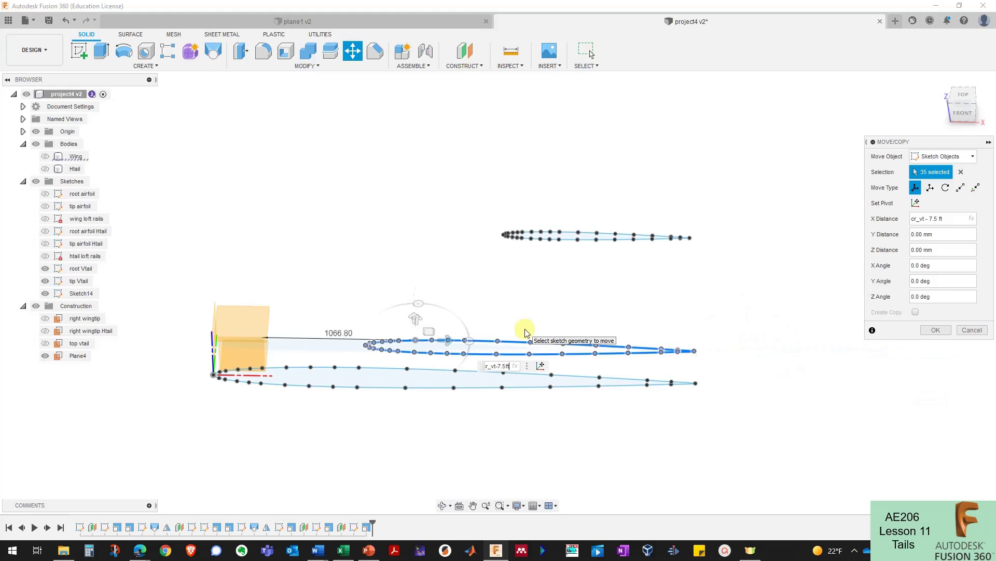
pyautogui.press('Return')
pyautogui.moveTo(524, 275)
pyautogui.keyDown('shift'); pyautogui.mouseDown(button='middle')
pyautogui.moveTo(523, 266)
pyautogui.moveTo(345, 366)
pyautogui.moveTo(589, 251)
pyautogui.moveTo(363, 372)
pyautogui.moveTo(480, 289)
pyautogui.moveTo(357, 144)
pyautogui.mouseUp(button='middle'); pyautogui.keyUp('shift')
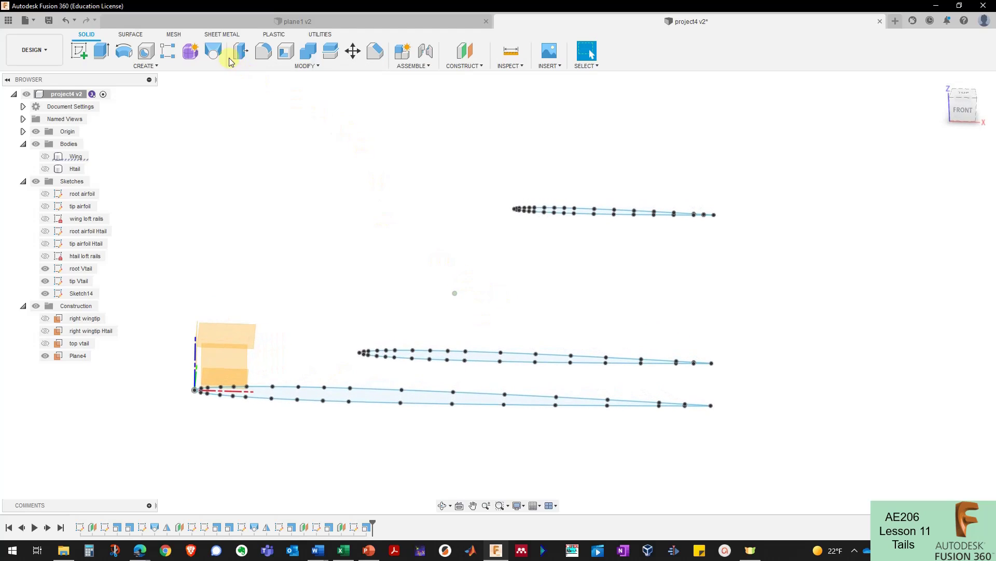
# Step: Preview a loft through the three tail airfoils, cancel it, and begin renaming Plane4
pyautogui.click(213, 51)
pyautogui.click(375, 395)
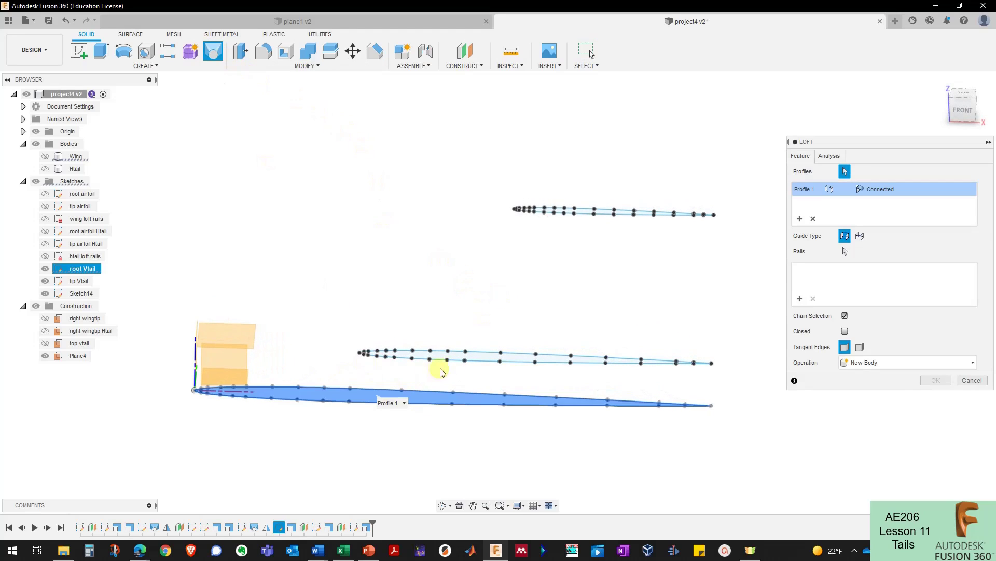
pyautogui.click(474, 353)
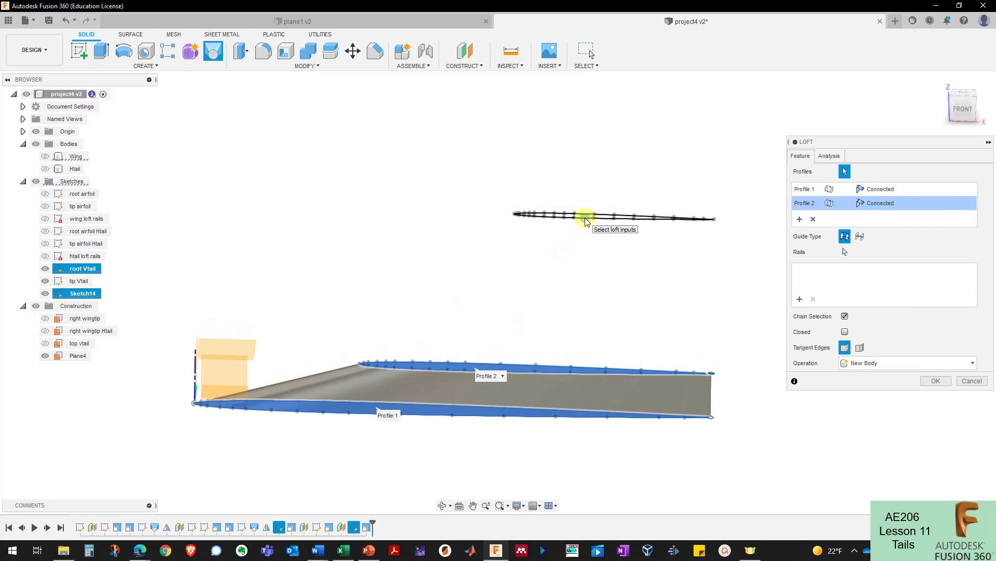
pyautogui.click(586, 222)
pyautogui.moveTo(571, 273)
pyautogui.keyDown('shift'); pyautogui.mouseDown(button='middle')
pyautogui.moveTo(528, 331)
pyautogui.moveTo(379, 310)
pyautogui.mouseUp(button='middle'); pyautogui.keyUp('shift')
pyautogui.press('Escape')
pyautogui.moveTo(255, 194)
pyautogui.keyDown('shift'); pyautogui.mouseDown(button='middle')
pyautogui.moveTo(234, 189)
pyautogui.moveTo(130, 321)
pyautogui.moveTo(80, 354)
pyautogui.mouseUp(button='middle'); pyautogui.keyUp('shift')
pyautogui.doubleClick(78, 355)
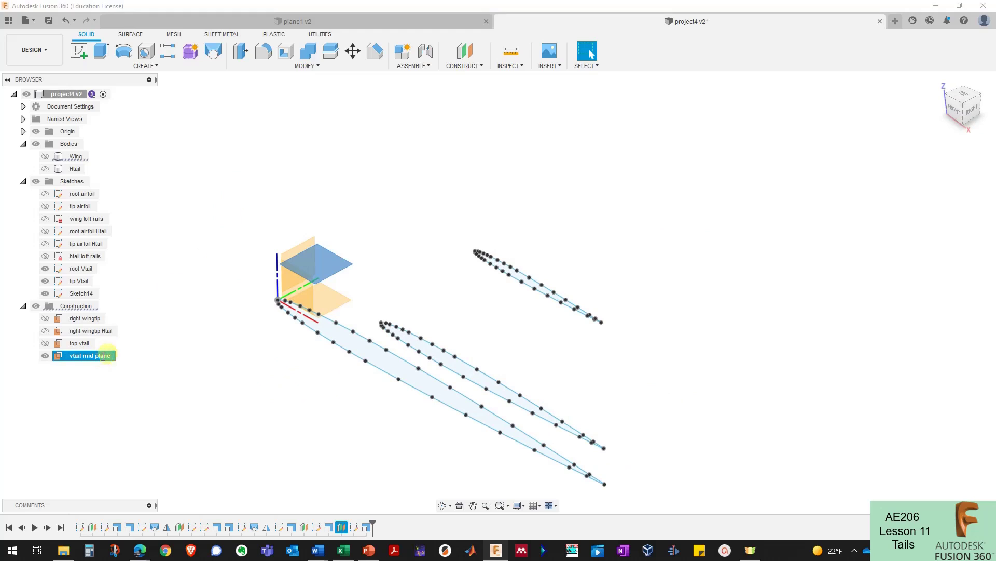
# Step: Name the plane 'vtail mid plane' and start Sketch15 on it
pyautogui.click(237, 265)
pyautogui.click(77, 52)
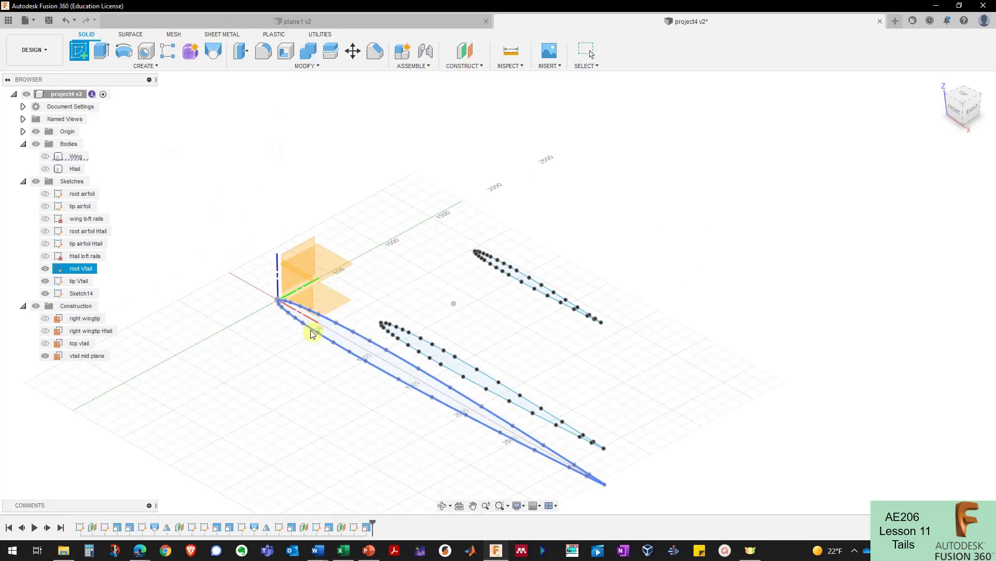
pyautogui.click(337, 308)
pyautogui.moveTo(309, 325)
pyautogui.keyDown('shift'); pyautogui.mouseDown(button='middle')
pyautogui.moveTo(298, 346)
pyautogui.moveTo(399, 251)
pyautogui.moveTo(237, 101)
pyautogui.mouseUp(button='middle'); pyautogui.keyUp('shift')
# Step: Draw a spline through the root, middle and top airfoils' leading edges
pyautogui.click(146, 50)
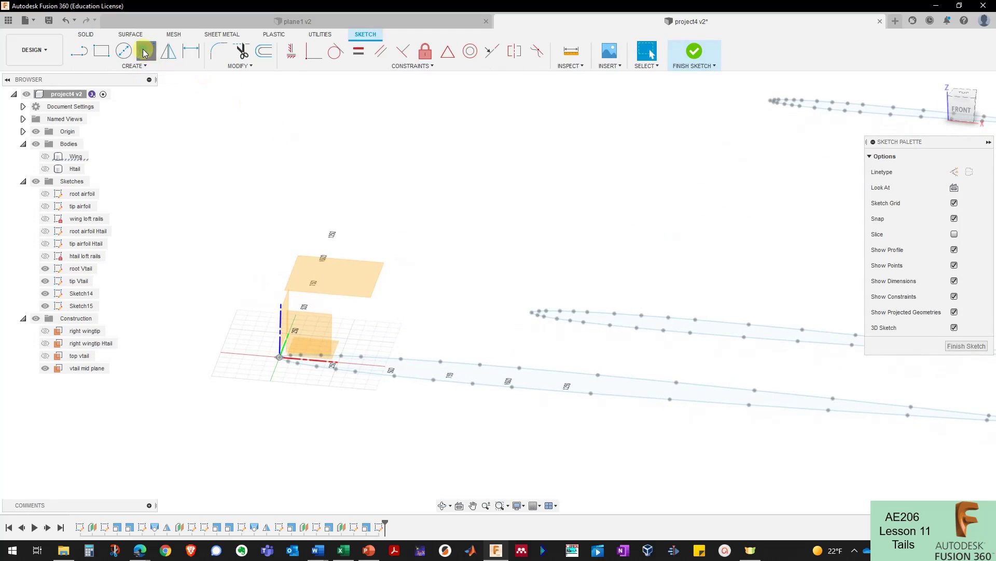
pyautogui.click(287, 310)
pyautogui.click(318, 325)
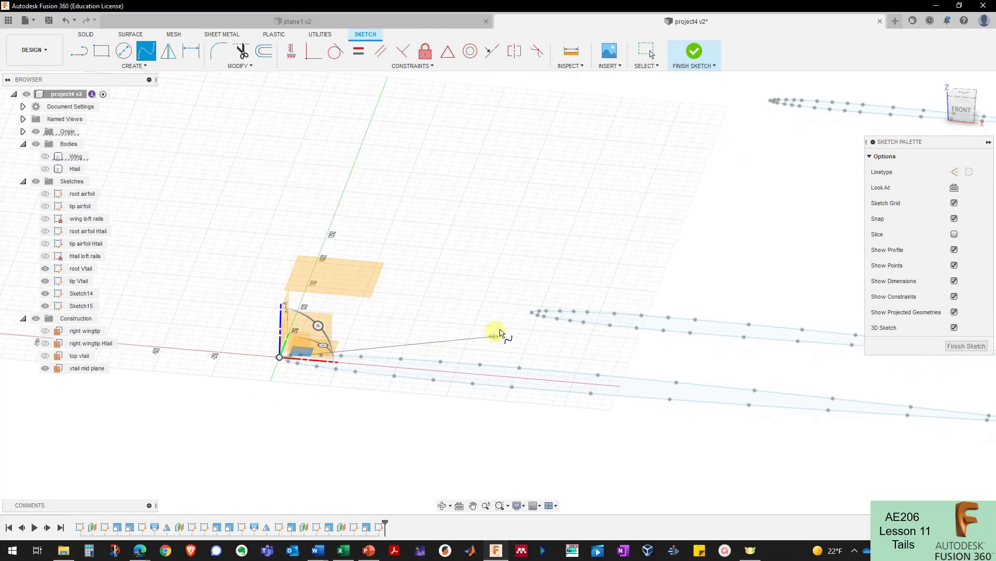
pyautogui.click(533, 312)
pyautogui.scroll(-1, 436, 329)
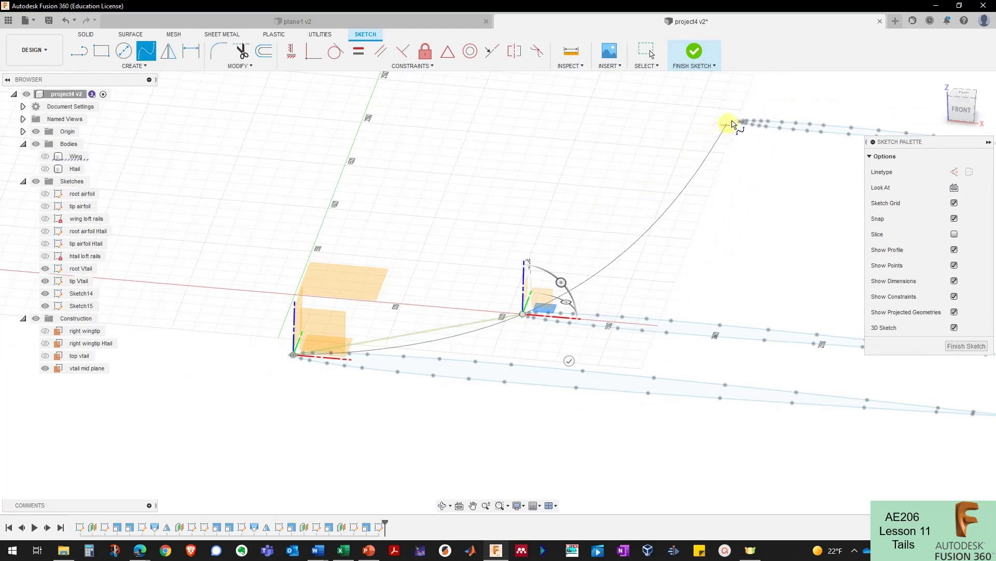
pyautogui.scroll(5, 728, 128)
pyautogui.doubleClick(745, 151)
pyautogui.scroll(-2, 745, 151)
pyautogui.scroll(-5, 656, 144)
pyautogui.moveTo(601, 184)
pyautogui.keyDown('shift'); pyautogui.mouseDown(button='middle')
pyautogui.moveTo(568, 285)
pyautogui.moveTo(531, 314)
pyautogui.mouseUp(button='middle'); pyautogui.keyUp('shift')
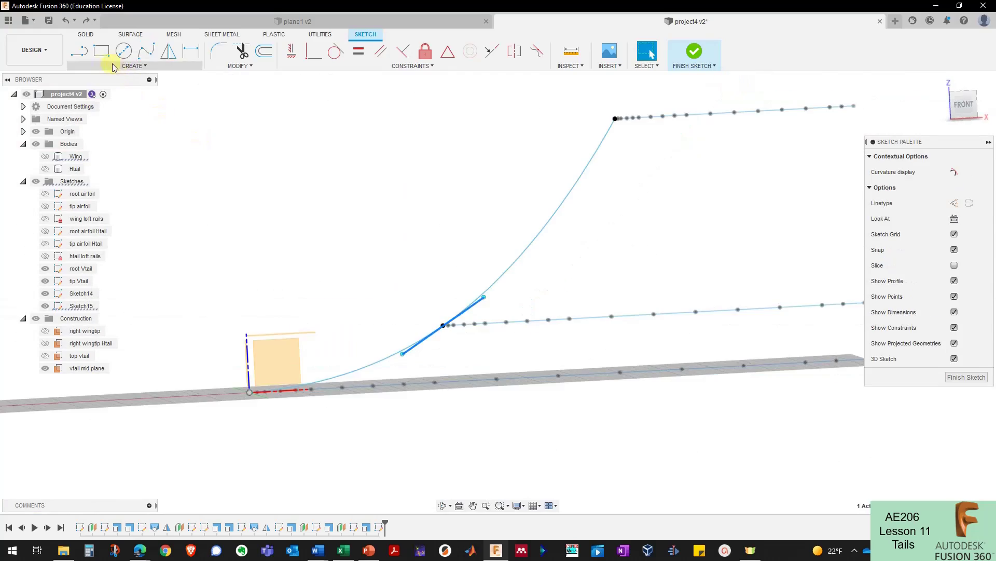
# Step: Draw a straight line joining the upper and lower trailing edges, then finish the sketch
pyautogui.click(75, 50)
pyautogui.keyDown('shift'); pyautogui.moveTo(709, 180); pyautogui.dragTo(661, 190, button='middle'); pyautogui.keyUp('shift')
pyautogui.scroll(3, 663, 155)
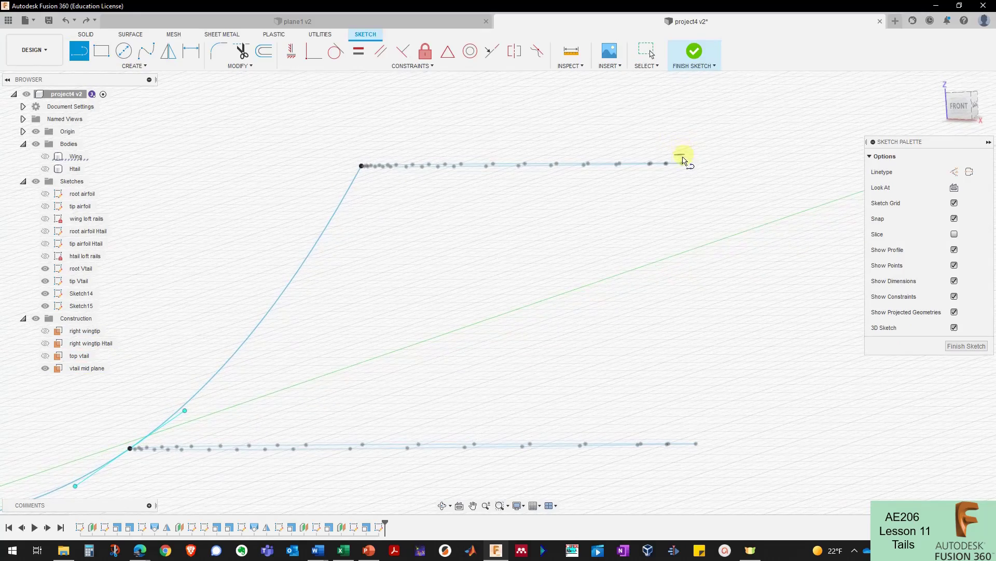
pyautogui.click(682, 165)
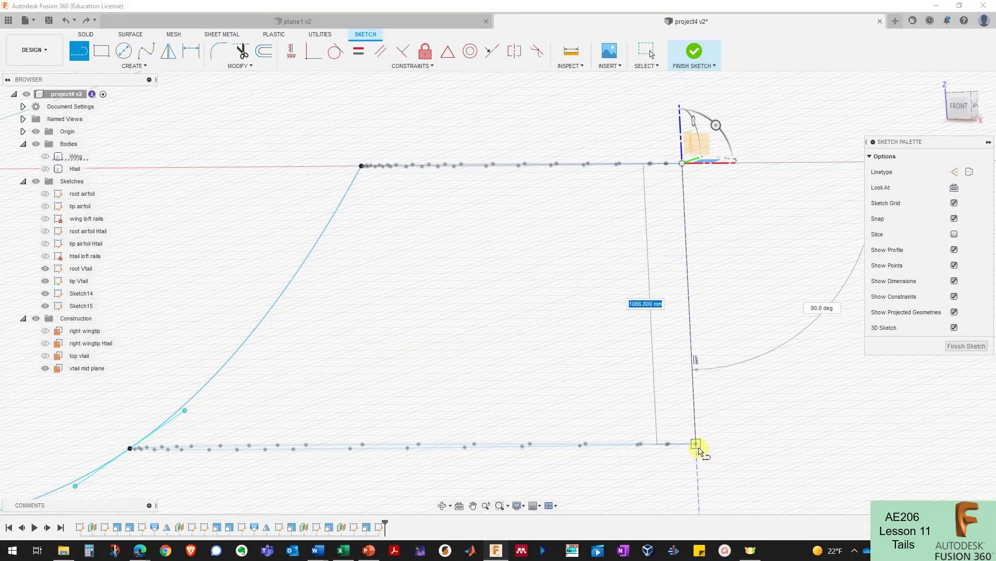
pyautogui.click(696, 444)
pyautogui.scroll(-3, 657, 375)
pyautogui.scroll(5, 656, 374)
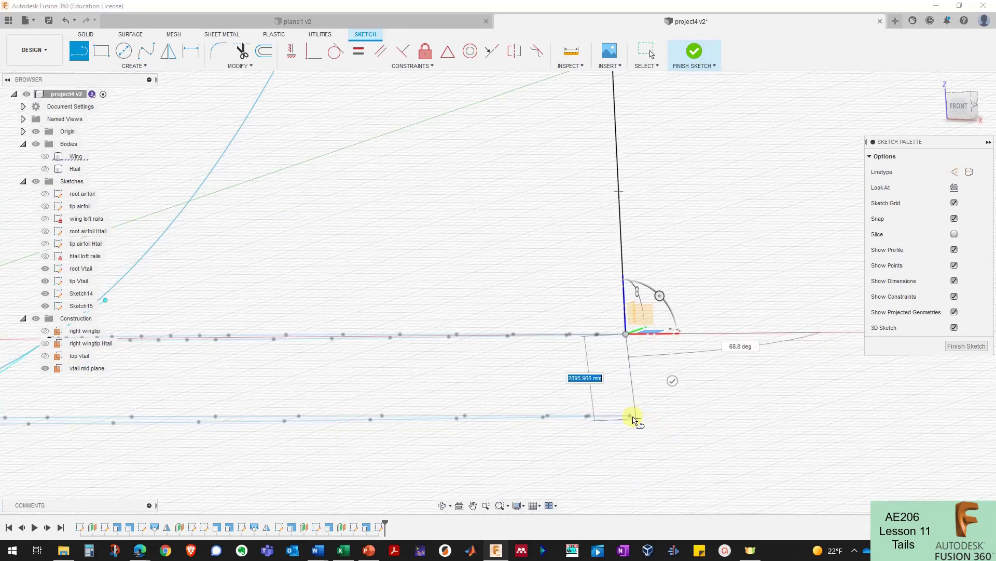
pyautogui.click(694, 52)
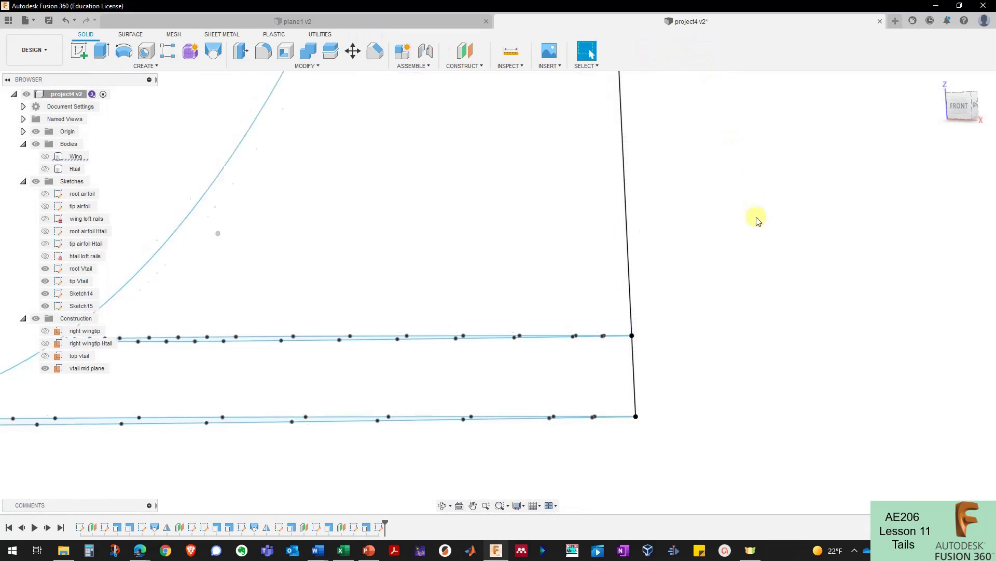
# Step: Start a loft through the root, middle and top vertical-tail airfoils
pyautogui.click(213, 51)
pyautogui.keyDown('shift'); pyautogui.moveTo(407, 382); pyautogui.dragTo(390, 394, button='middle'); pyautogui.keyUp('shift')
pyautogui.click(394, 392)
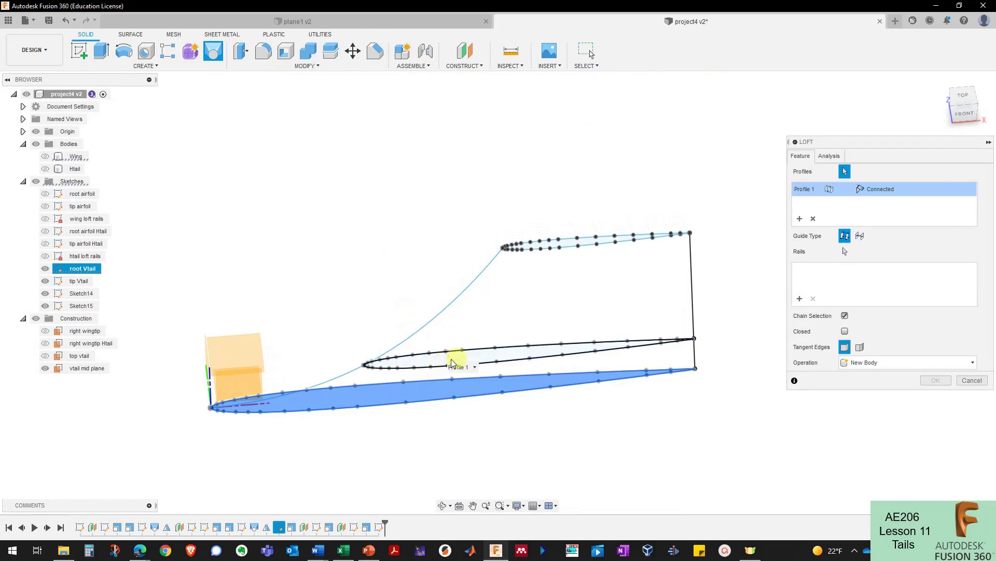
pyautogui.click(446, 361)
pyautogui.click(573, 247)
pyautogui.keyDown('shift'); pyautogui.moveTo(574, 244); pyautogui.dragTo(509, 281, button='middle'); pyautogui.keyUp('shift')
pyautogui.scroll(3, 630, 305)
pyautogui.scroll(1, 629, 305)
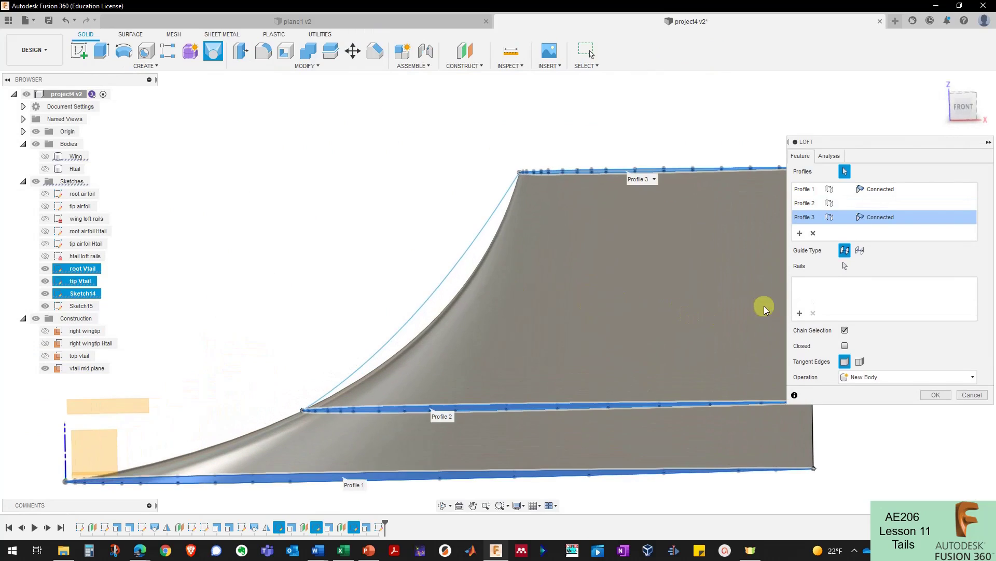
# Step: Add the leading-edge spline and trailing-edge line as rails and create Body3
pyautogui.click(798, 314)
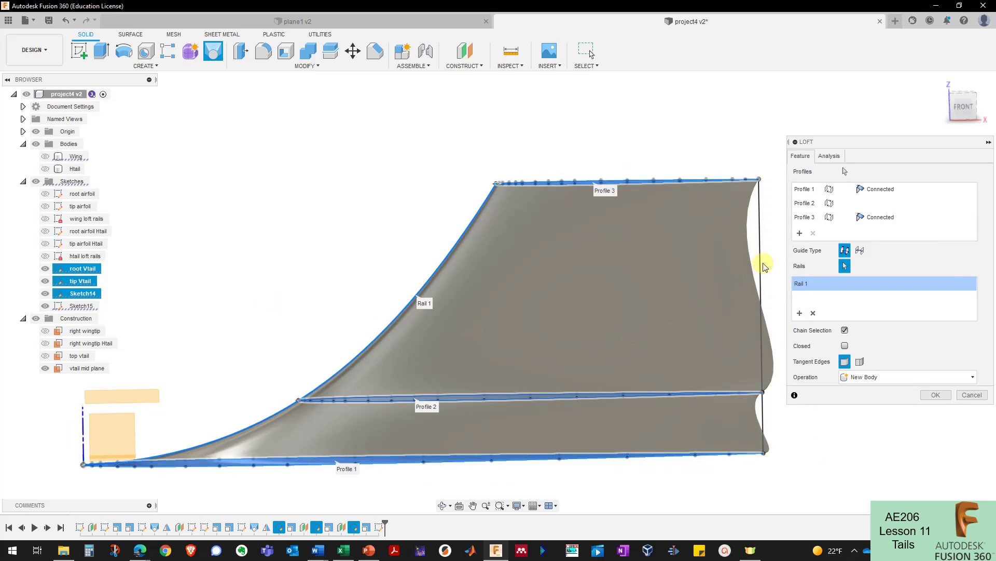
pyautogui.click(763, 264)
pyautogui.scroll(-2, 519, 278)
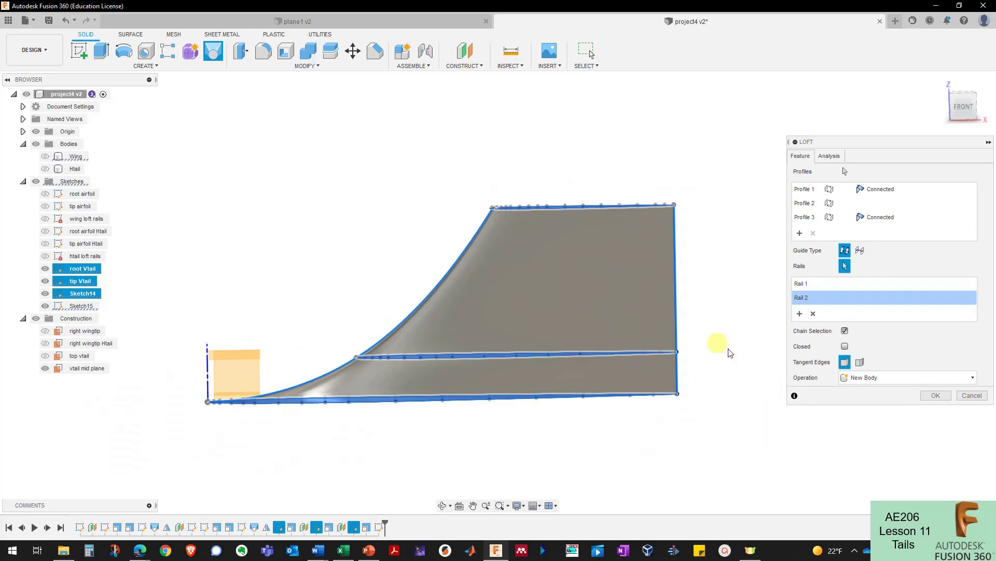
pyautogui.click(936, 395)
pyautogui.keyDown('shift'); pyautogui.moveTo(359, 310); pyautogui.dragTo(304, 343, button='middle'); pyautogui.keyUp('shift')
pyautogui.scroll(2, 306, 345)
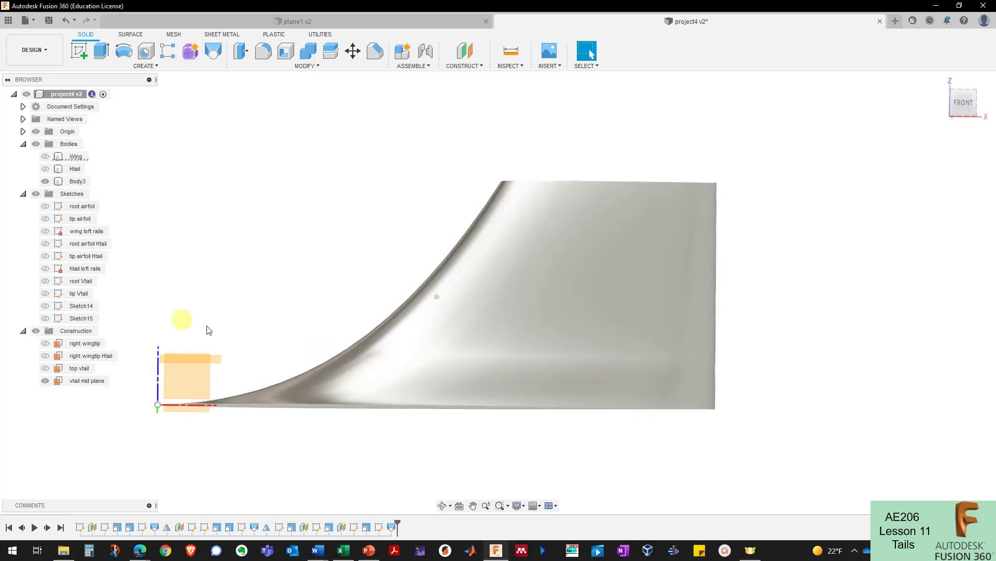
# Step: Reopen the Scale feature from the timeline and confirm its settings
pyautogui.keyDown('shift'); pyautogui.moveTo(209, 330); pyautogui.dragTo(338, 483, button='middle'); pyautogui.keyUp('shift')
pyautogui.rightClick(367, 527)
pyautogui.click(391, 434)
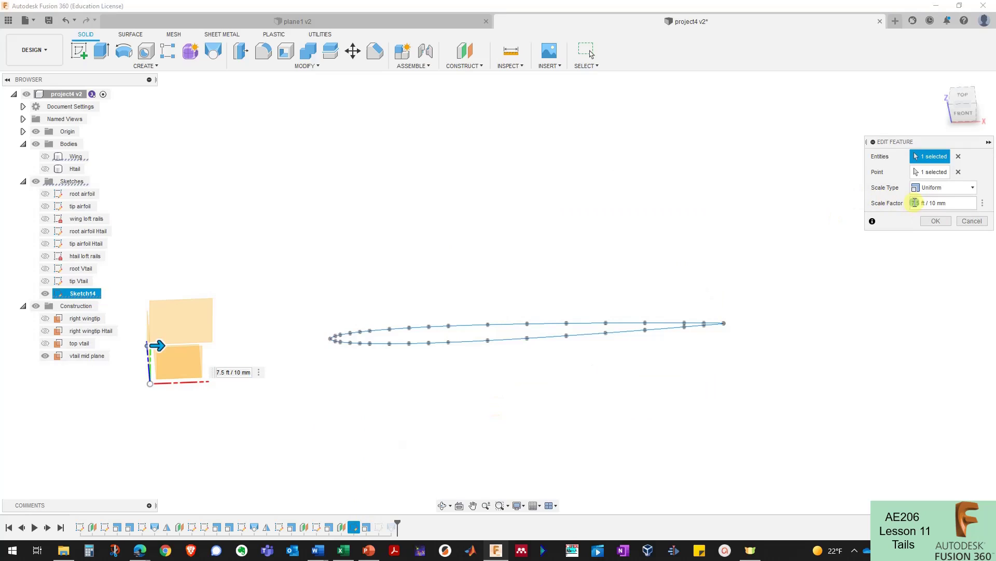
pyautogui.click(934, 221)
# Step: Move the Sketch14 airfoil -1.5 ft along X
pyautogui.moveTo(501, 329)
pyautogui.keyDown('shift'); pyautogui.mouseDown(button='middle')
pyautogui.moveTo(431, 349)
pyautogui.moveTo(358, 327)
pyautogui.mouseUp(button='middle'); pyautogui.keyUp('shift')
pyautogui.moveTo(263, 313)
pyautogui.mouseDown()
pyautogui.moveTo(825, 364)
pyautogui.moveTo(872, 380)
pyautogui.mouseUp()
pyautogui.click(353, 50)
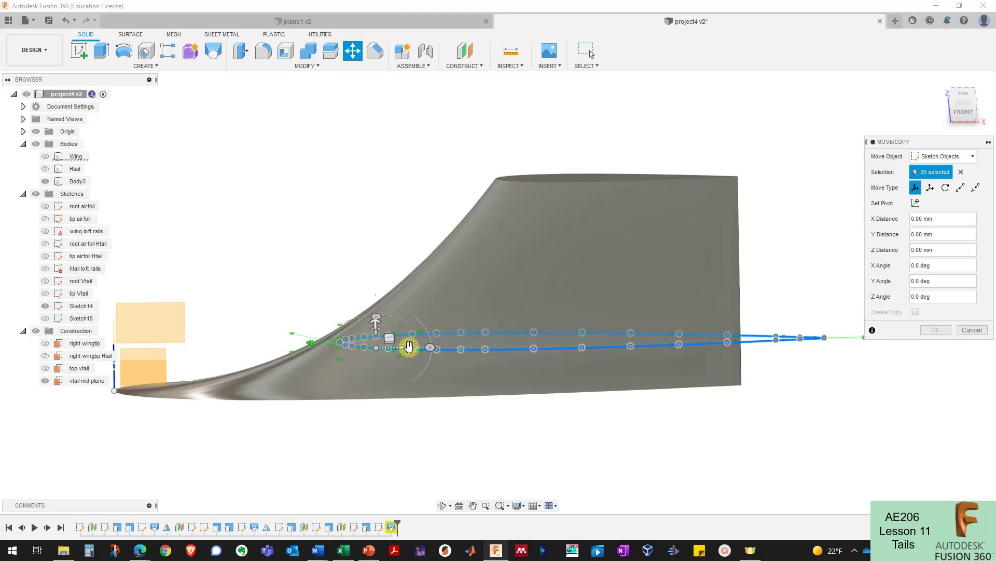
pyautogui.moveTo(409, 345)
pyautogui.mouseDown()
pyautogui.moveTo(407, 363)
pyautogui.moveTo(310, 328)
pyautogui.mouseUp()
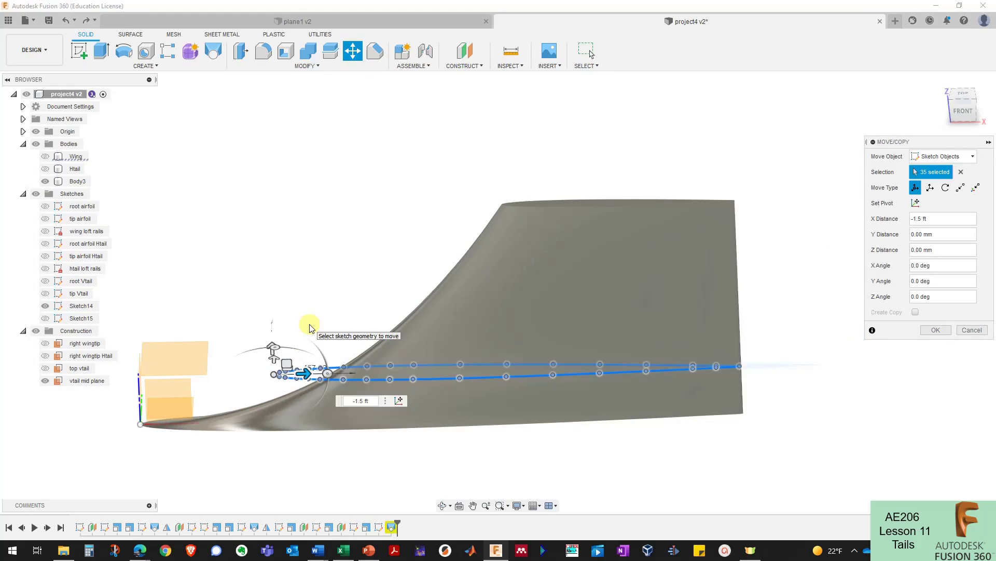
pyautogui.press('Return')
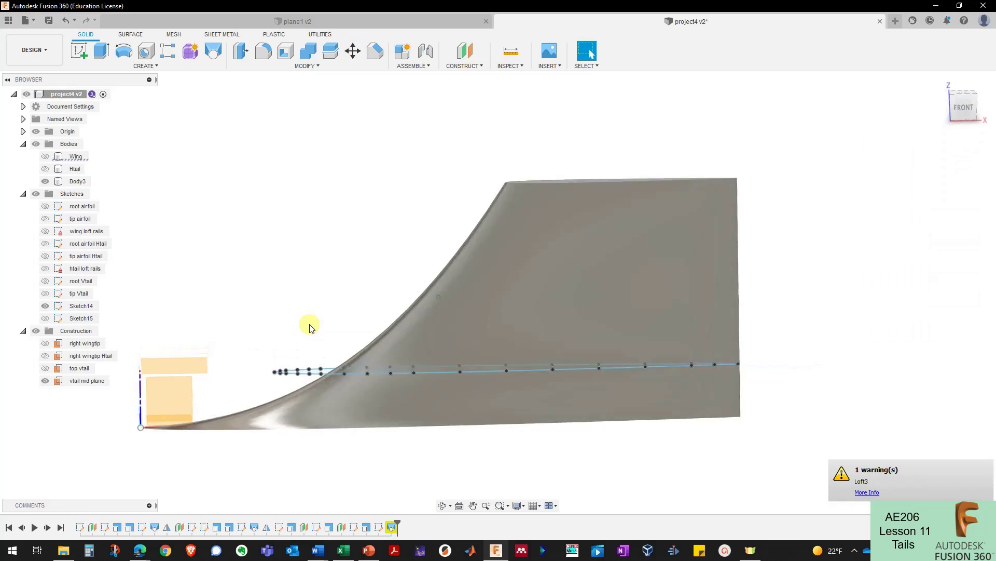
pyautogui.keyDown('shift'); pyautogui.moveTo(325, 330); pyautogui.dragTo(292, 307, button='middle'); pyautogui.keyUp('shift')
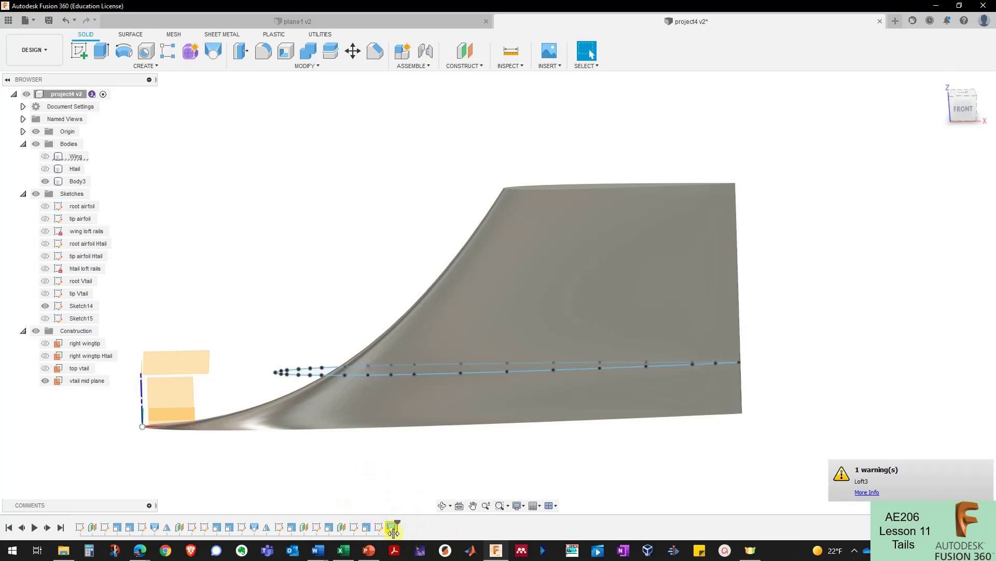
pyautogui.click(574, 376)
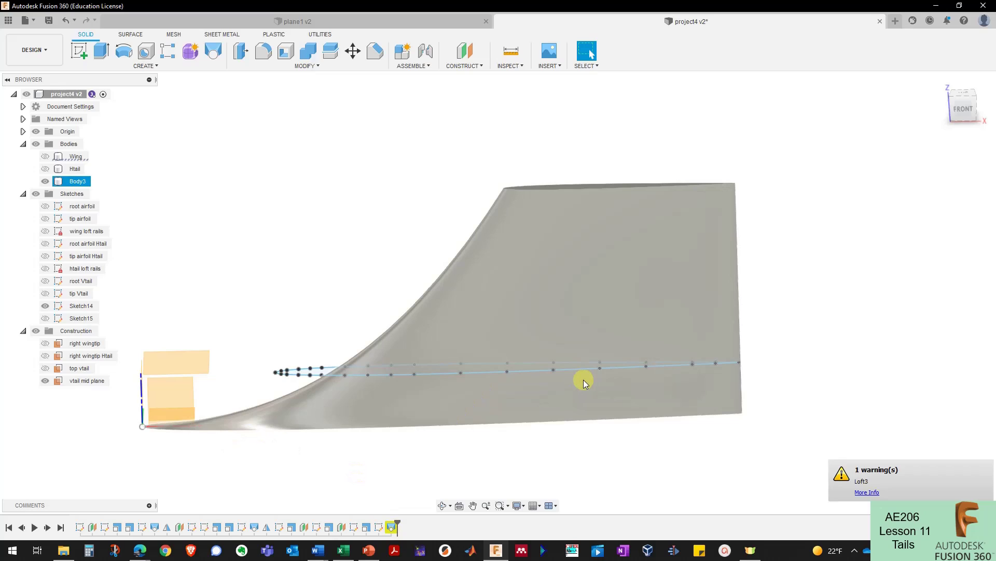
pyautogui.click(522, 425)
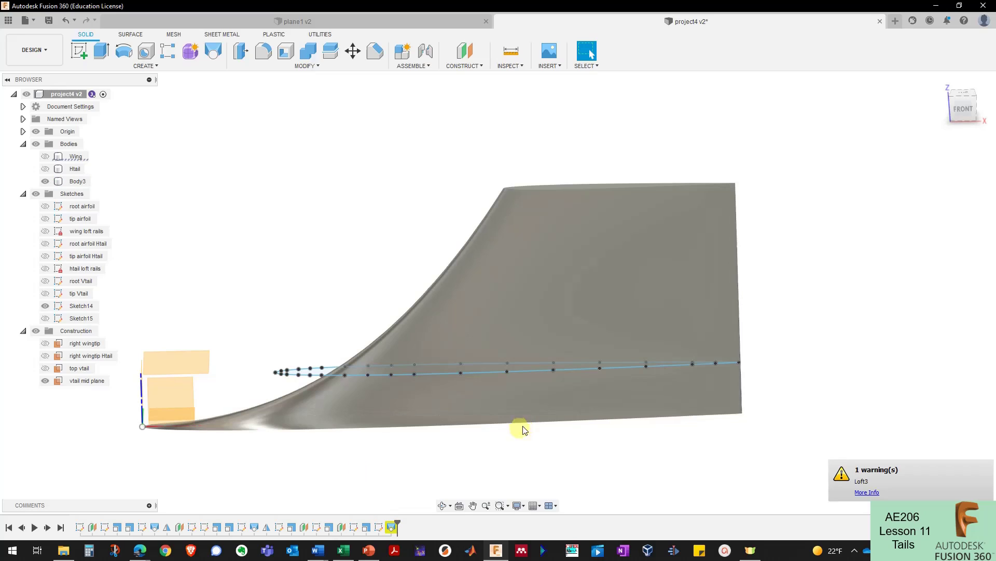
pyautogui.rightClick(377, 529)
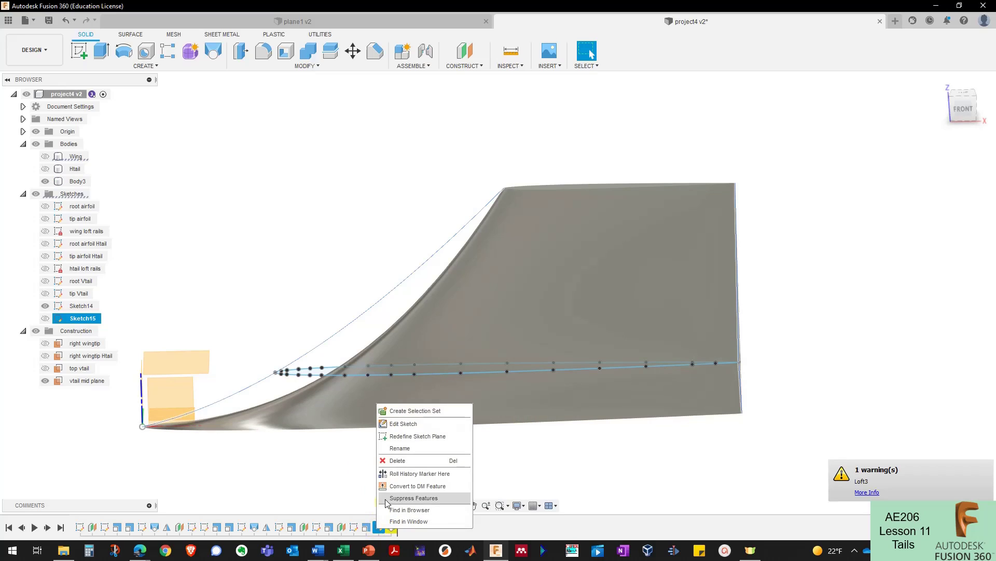
pyautogui.click(315, 471)
pyautogui.click(45, 319)
pyautogui.press('F6')
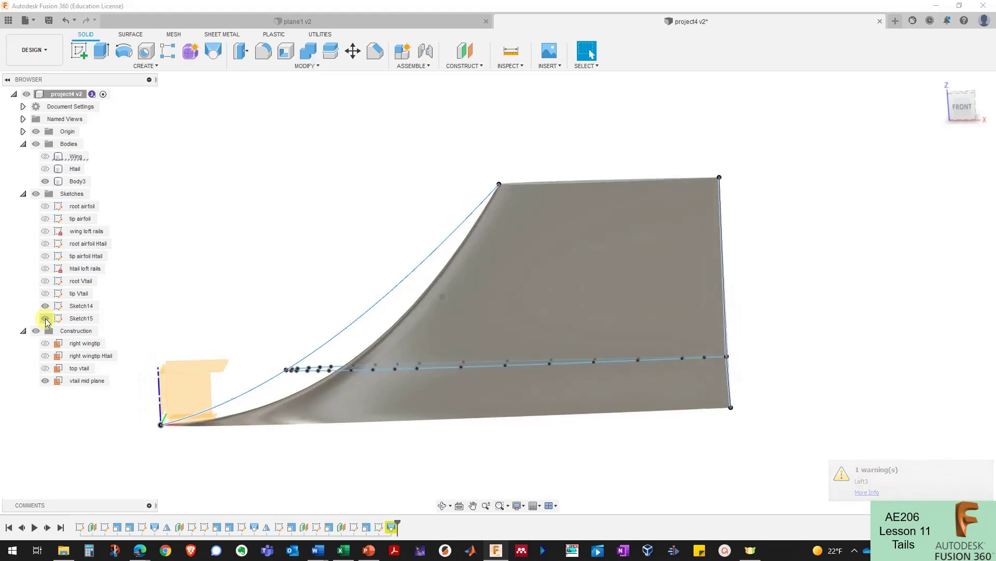
pyautogui.click(46, 319)
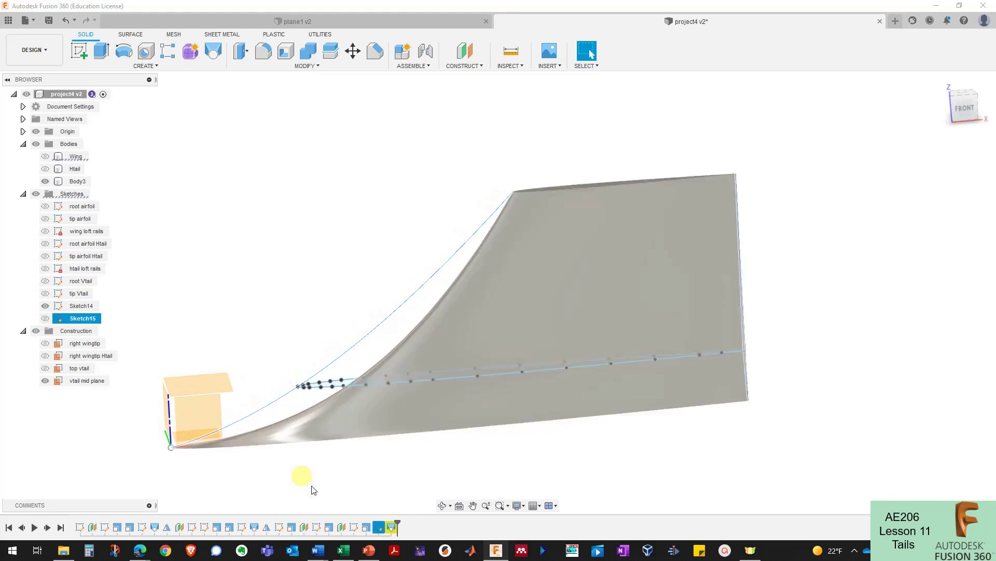
pyautogui.rightClick(391, 527)
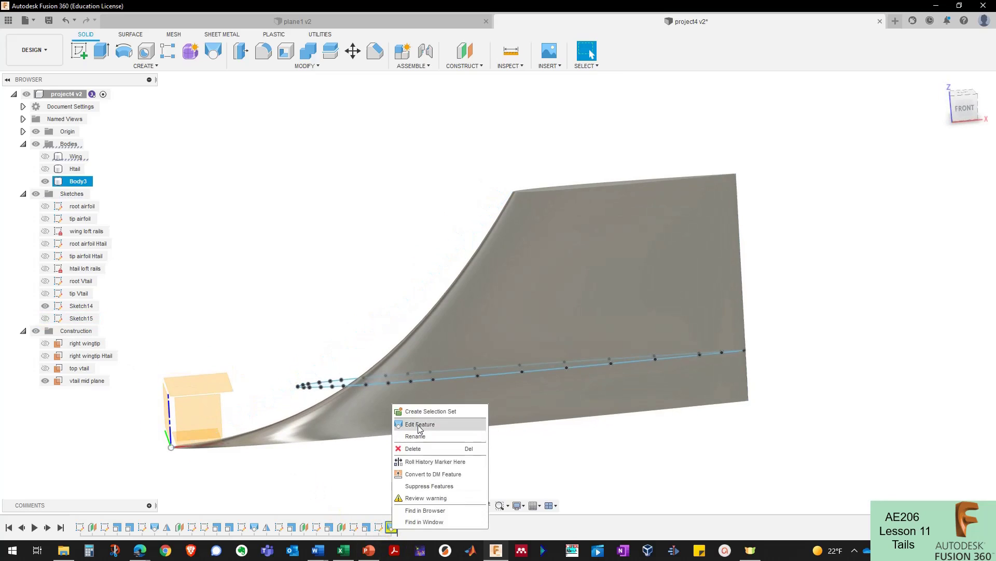
pyautogui.click(469, 432)
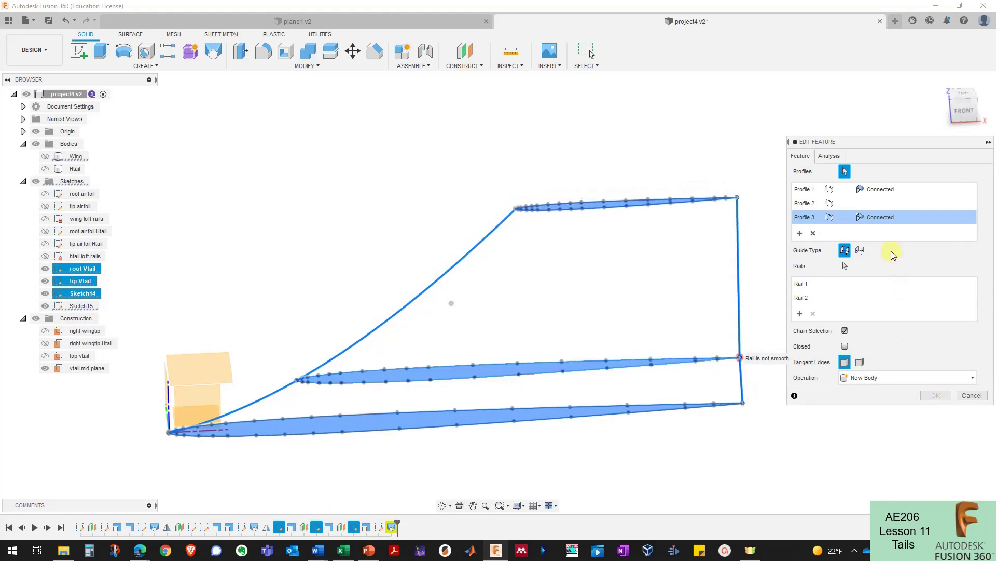
pyautogui.click(813, 235)
pyautogui.click(813, 221)
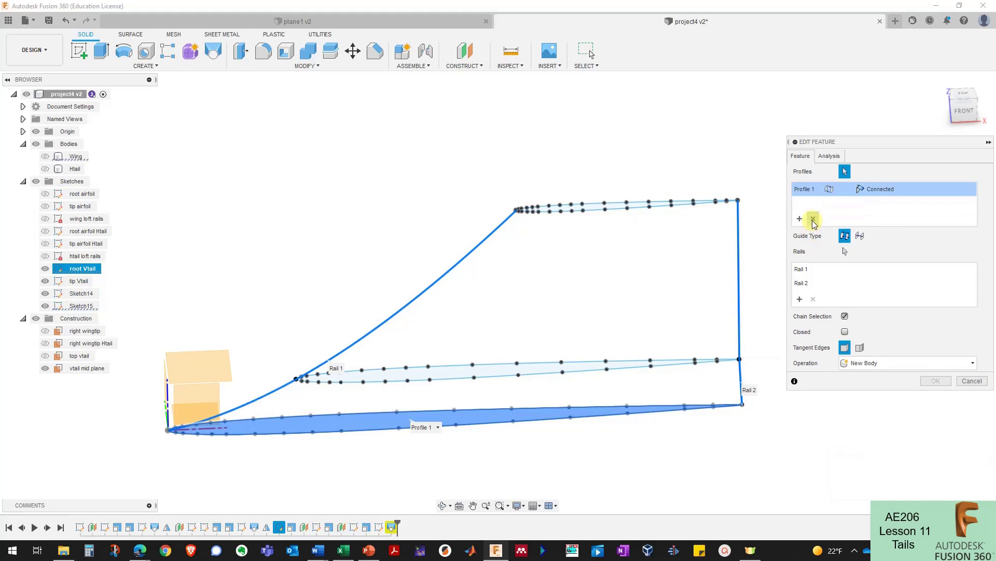
pyautogui.click(814, 220)
pyautogui.click(434, 411)
pyautogui.click(447, 374)
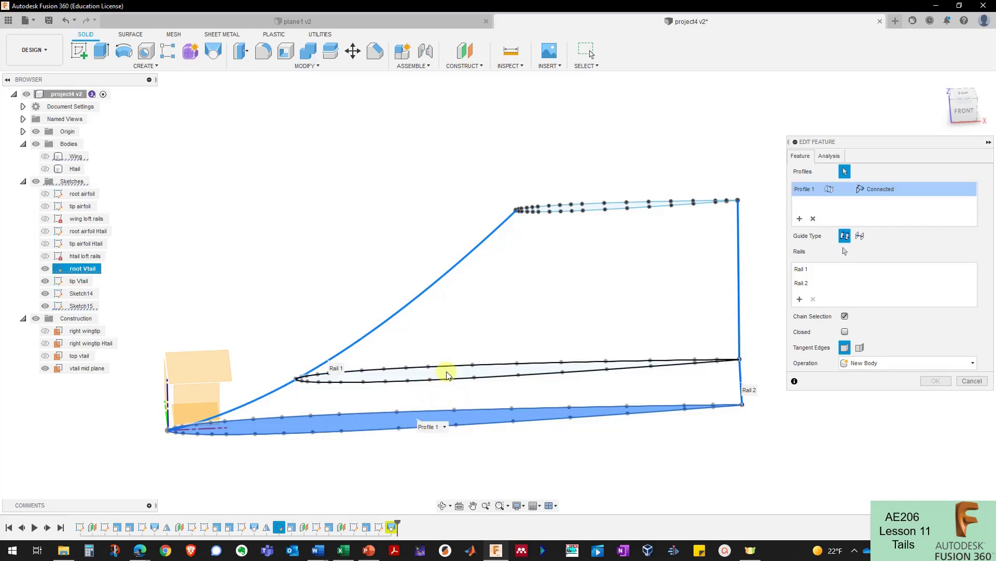
pyautogui.click(584, 213)
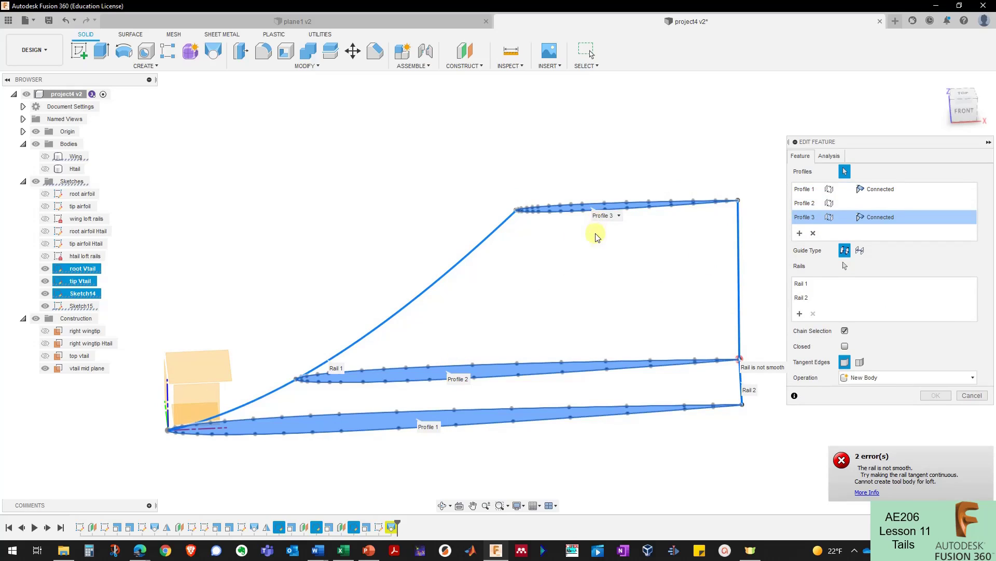
pyautogui.click(811, 299)
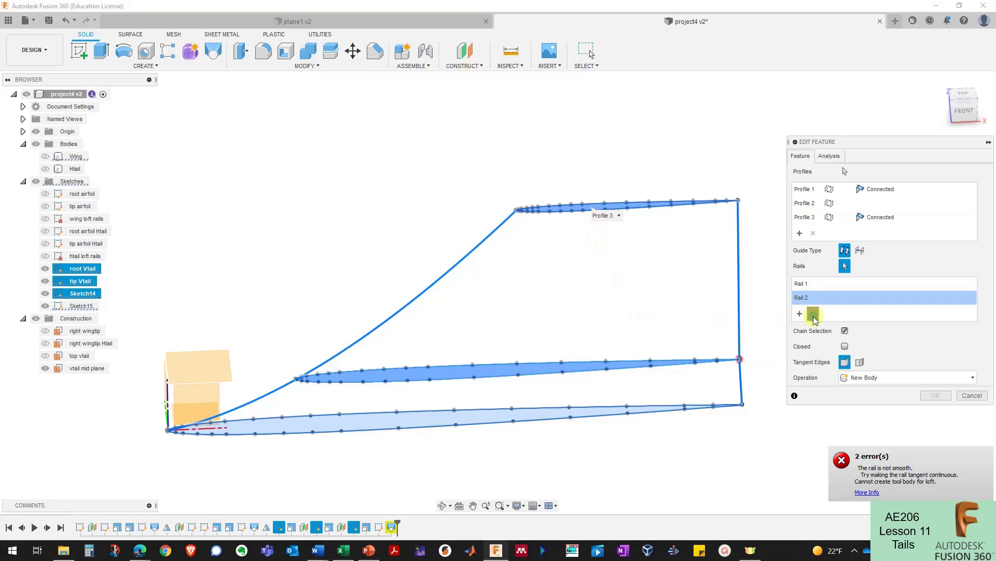
pyautogui.click(814, 314)
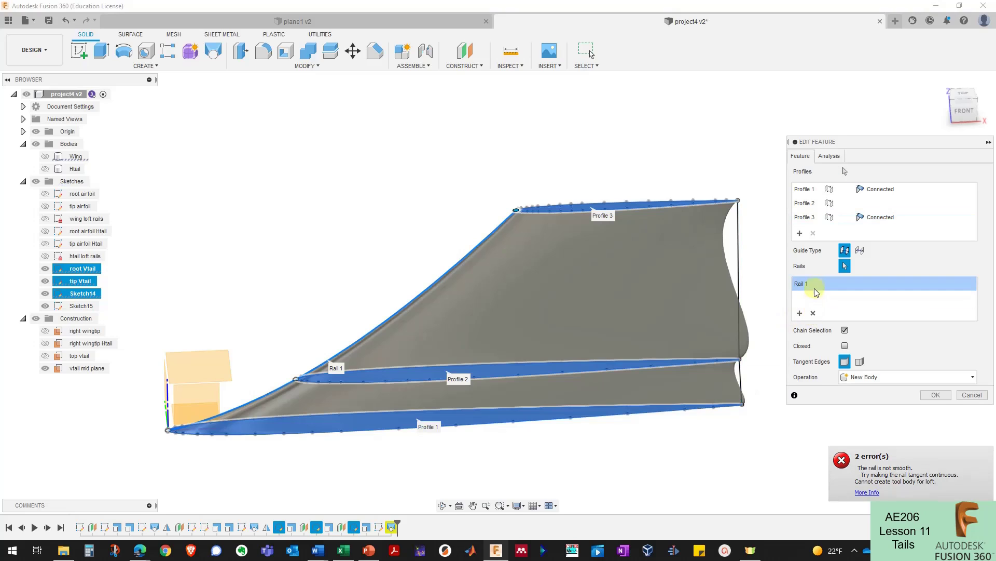
pyautogui.click(800, 313)
pyautogui.click(739, 280)
pyautogui.keyDown('shift'); pyautogui.moveTo(773, 303); pyautogui.dragTo(778, 382, button='middle'); pyautogui.keyUp('shift')
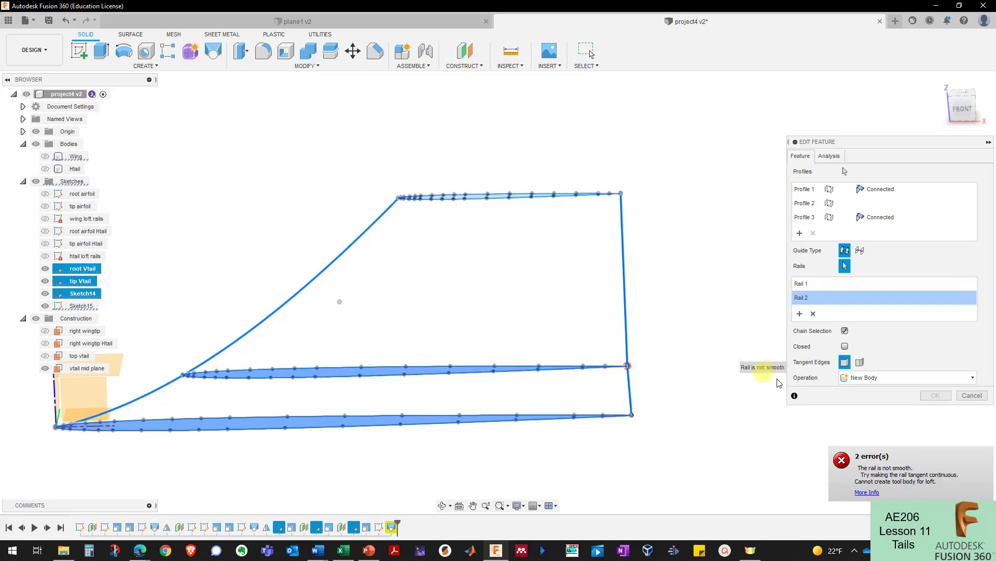
pyautogui.click(964, 396)
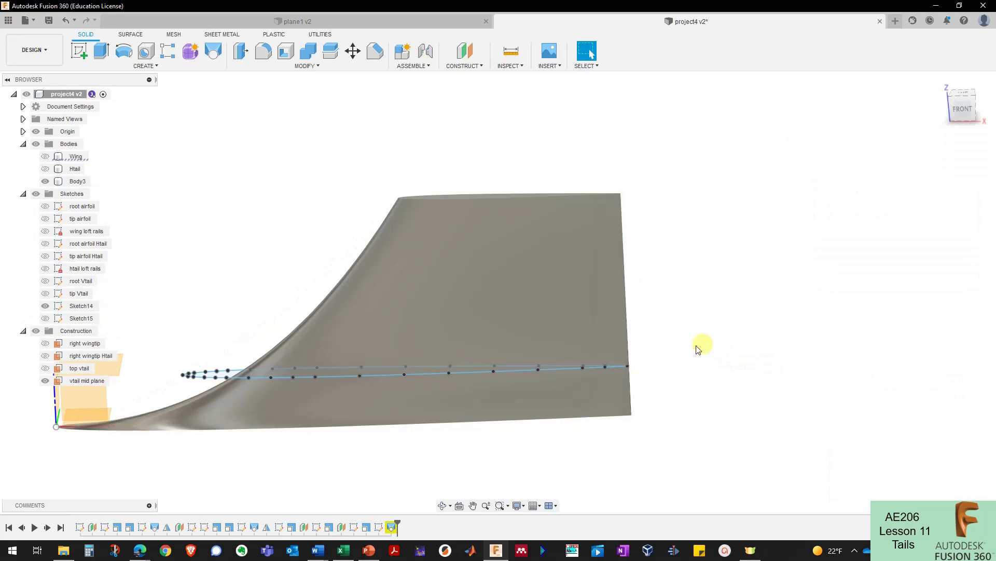
# Step: Show the root and tip Vtail sketches, edit Sketch15 and delete its straight trailing-edge line
pyautogui.moveTo(462, 362); pyautogui.dragTo(501, 365, button='middle')
pyautogui.click(45, 281)
pyautogui.click(45, 293)
pyautogui.keyDown('shift'); pyautogui.moveTo(763, 382); pyautogui.dragTo(680, 400, button='middle'); pyautogui.keyUp('shift')
pyautogui.scroll(-2, 688, 395)
pyautogui.rightClick(82, 318)
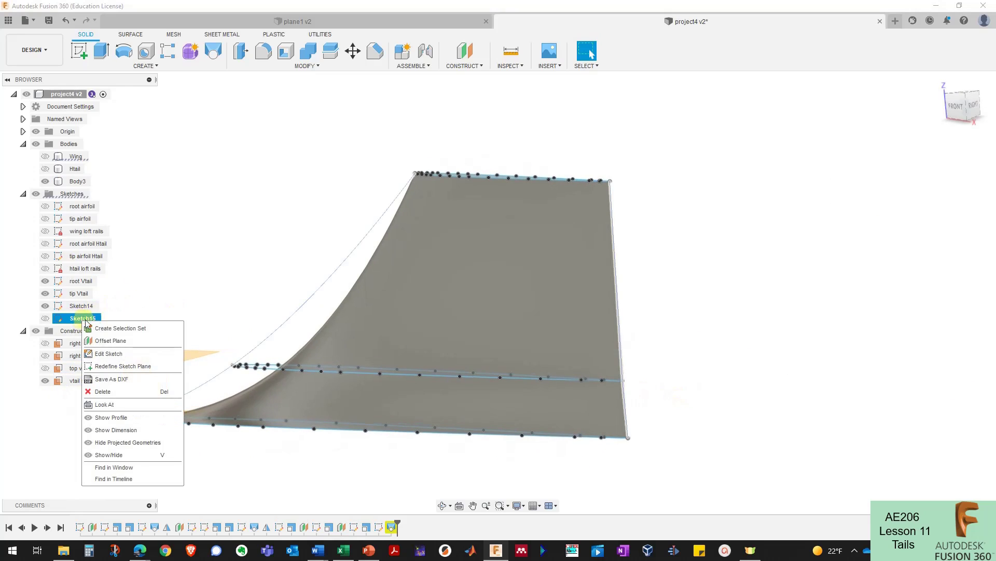
pyautogui.click(108, 354)
pyautogui.click(617, 313)
pyautogui.press('Delete')
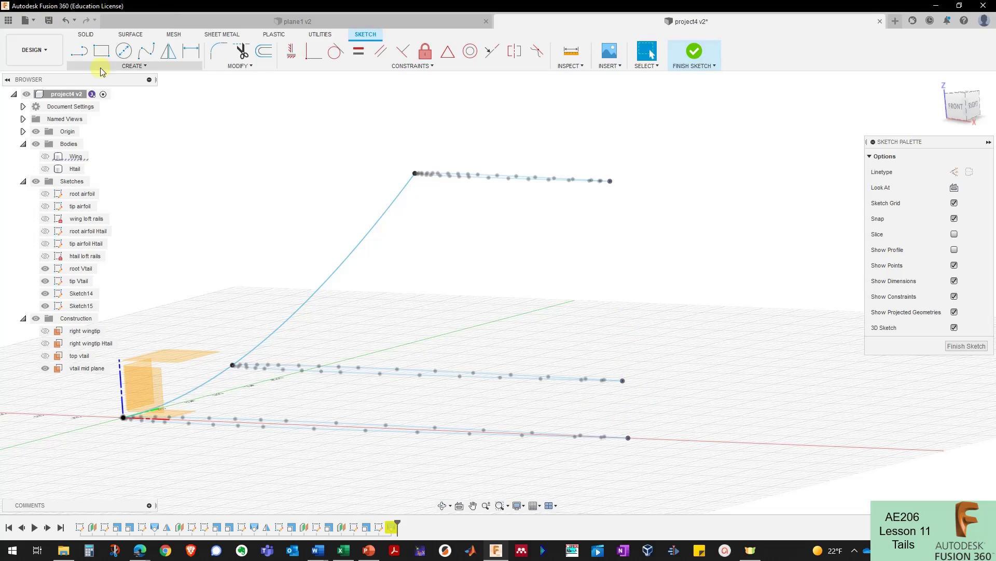
# Step: Draw a spline through the top, middle and root profile ends and finish the sketch
pyautogui.click(146, 50)
pyautogui.click(611, 182)
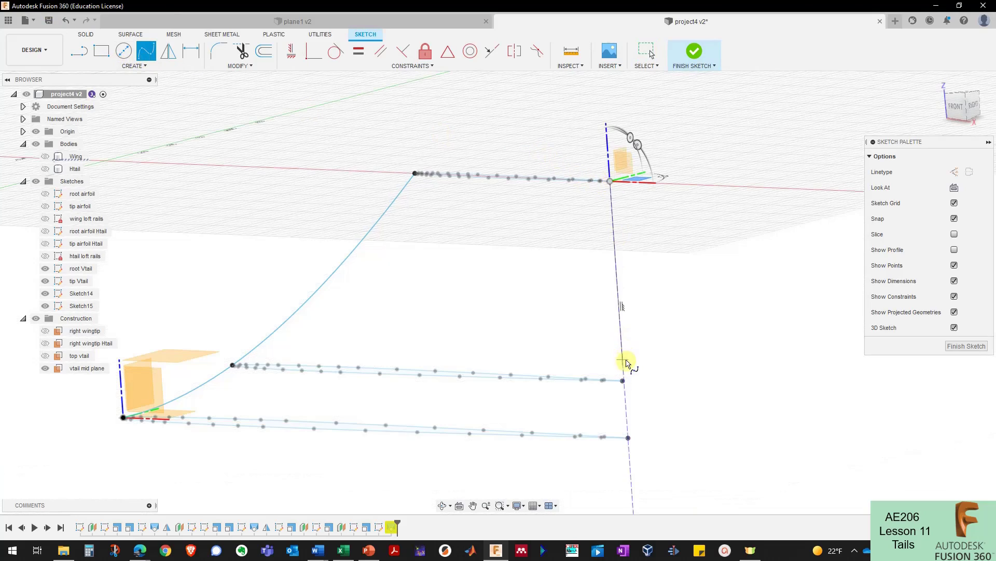
pyautogui.click(623, 381)
pyautogui.click(629, 439)
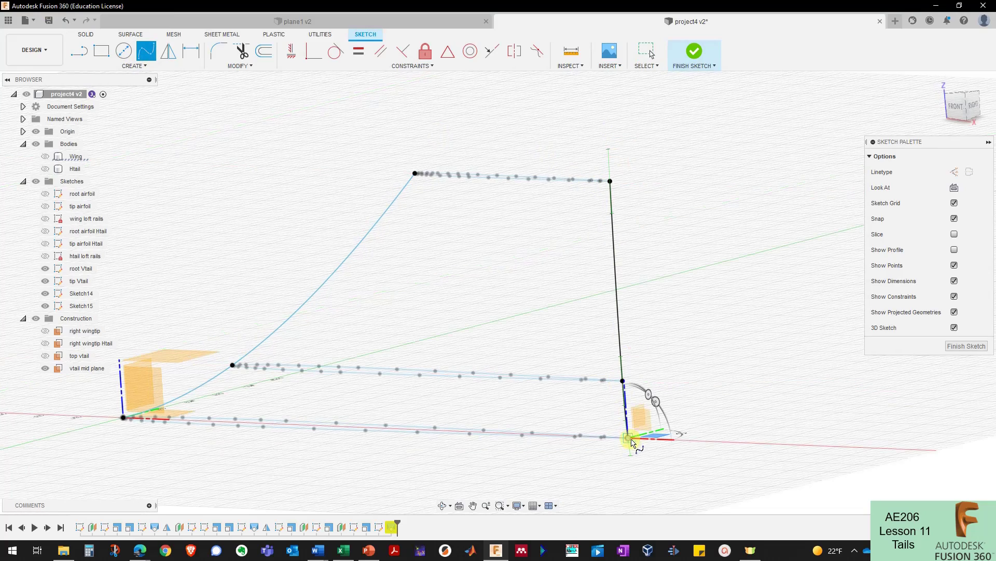
pyautogui.click(711, 73)
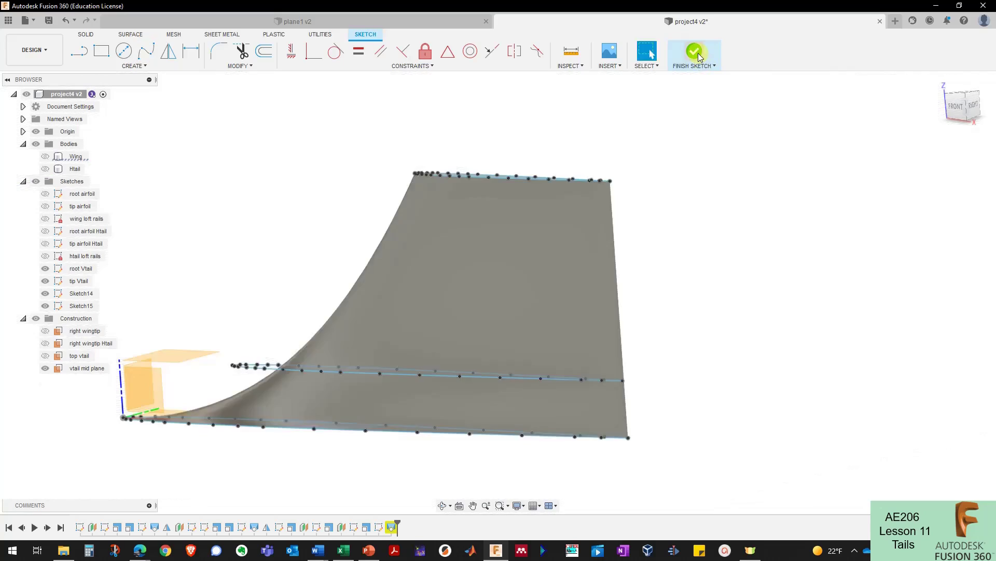
# Step: Edit the vertical tail loft, reselecting the middle and top airfoils as Profiles 2 and 3
pyautogui.rightClick(392, 527)
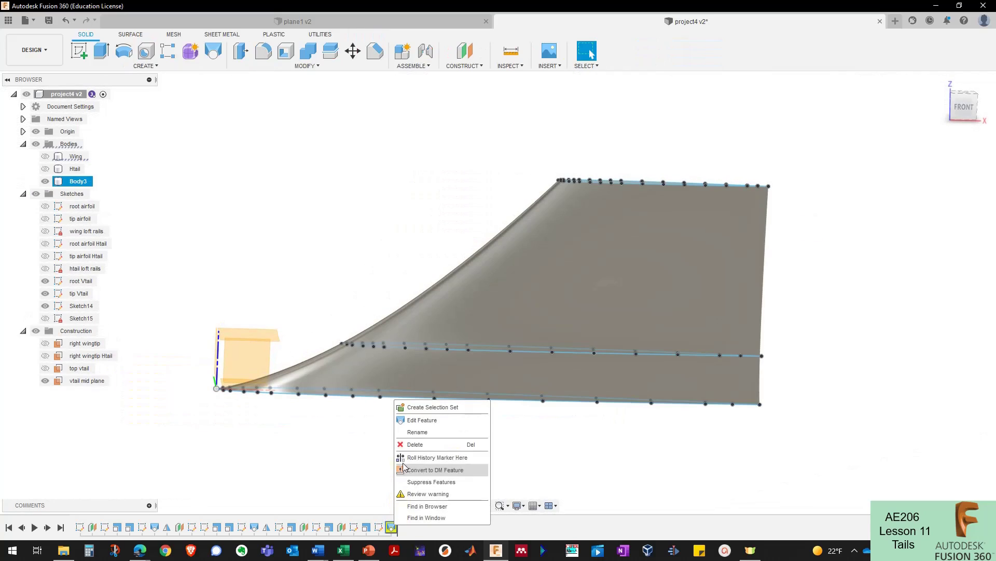
pyautogui.click(415, 421)
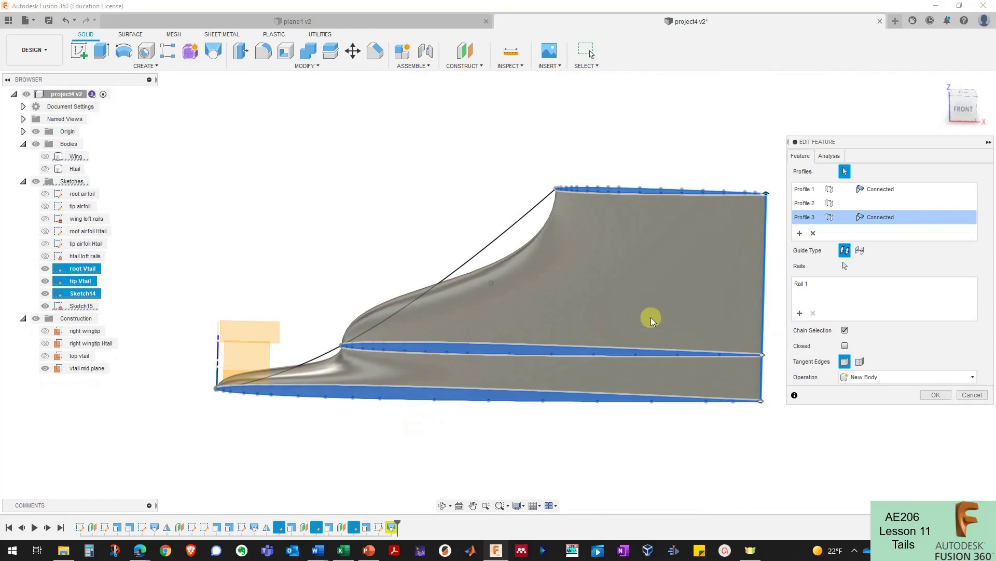
pyautogui.click(813, 233)
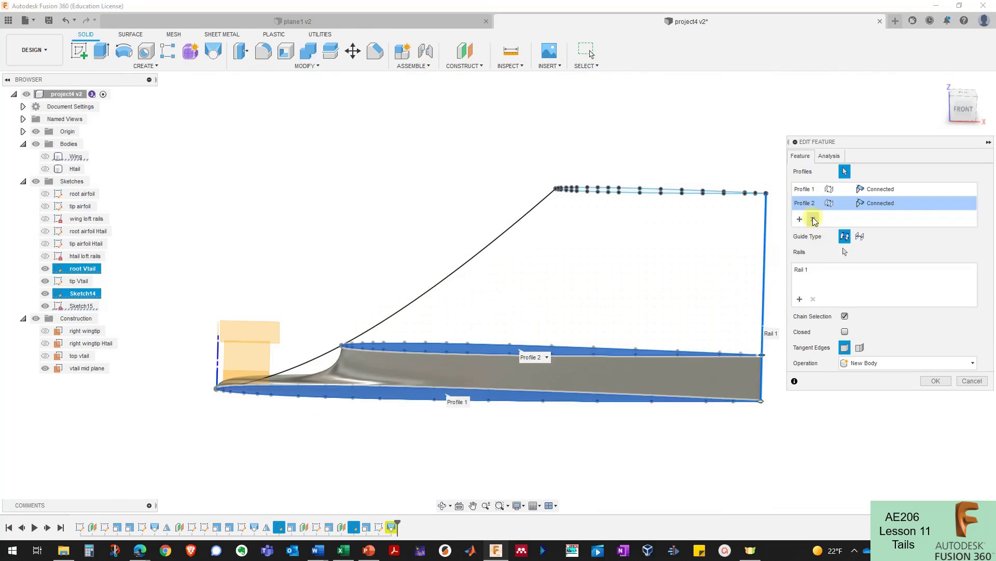
pyautogui.click(813, 219)
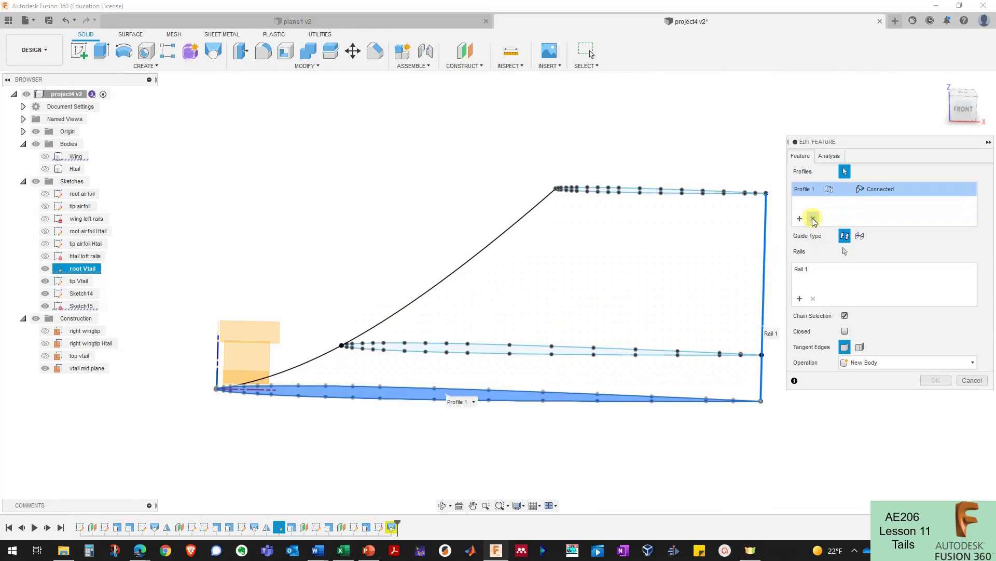
pyautogui.click(489, 352)
pyautogui.click(634, 195)
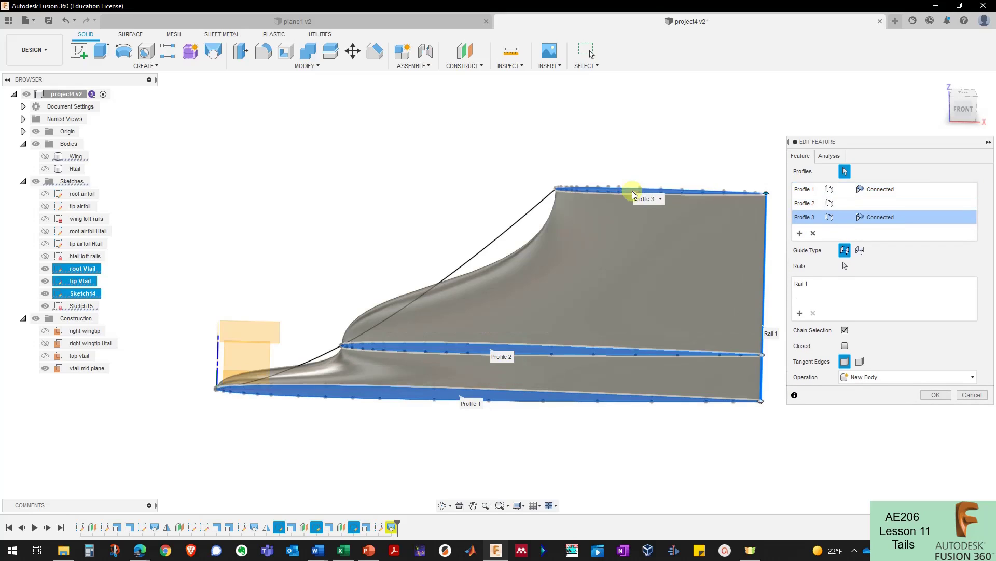
# Step: Add the diagonal leading-edge curve as the second rail and confirm the loft
pyautogui.click(471, 252)
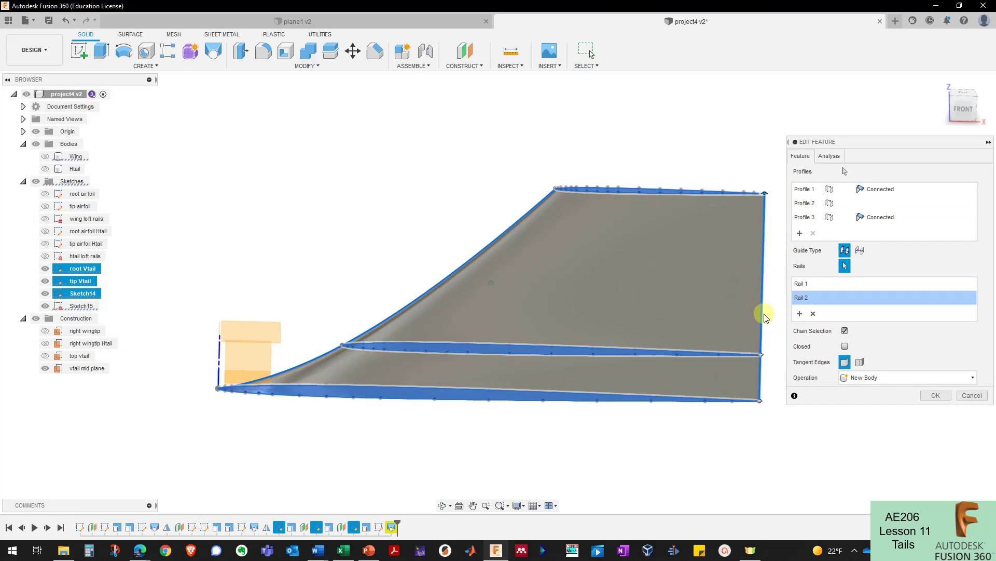
pyautogui.click(932, 395)
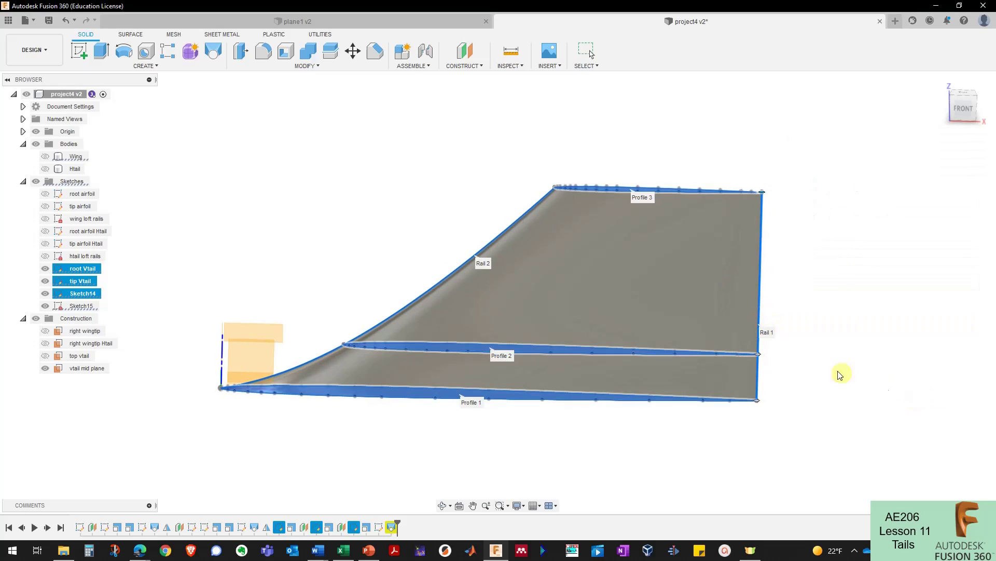
pyautogui.keyDown('shift'); pyautogui.moveTo(828, 327); pyautogui.dragTo(827, 322, button='middle'); pyautogui.keyUp('shift')
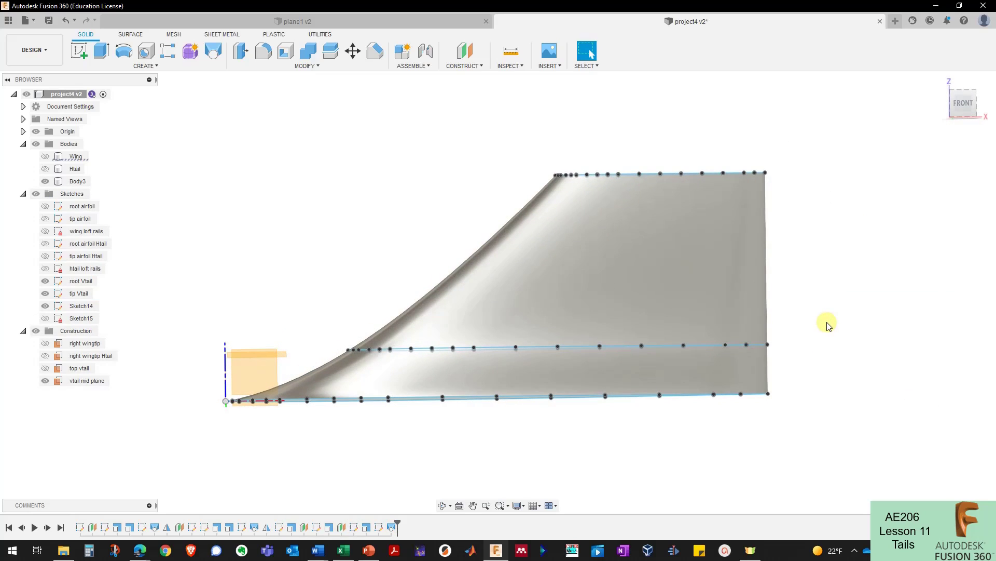
pyautogui.moveTo(837, 312)
pyautogui.keyDown('shift'); pyautogui.mouseDown(button='middle')
pyautogui.moveTo(806, 298)
pyautogui.moveTo(781, 307)
pyautogui.mouseUp(button='middle'); pyautogui.keyUp('shift')
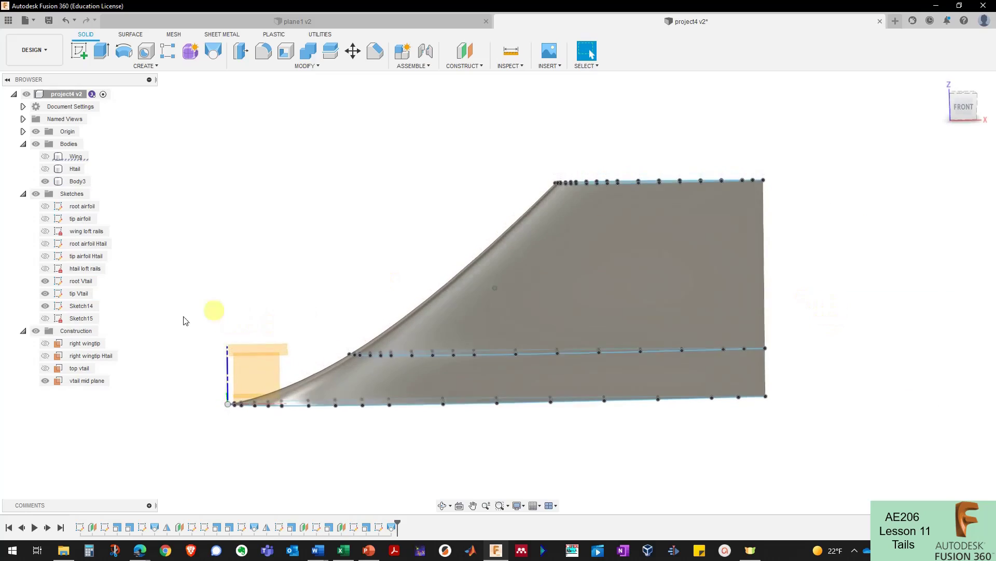
# Step: Rename Sketch14 to 'vtail mid' and Sketch15 to 'vtail rails'
pyautogui.click(82, 311)
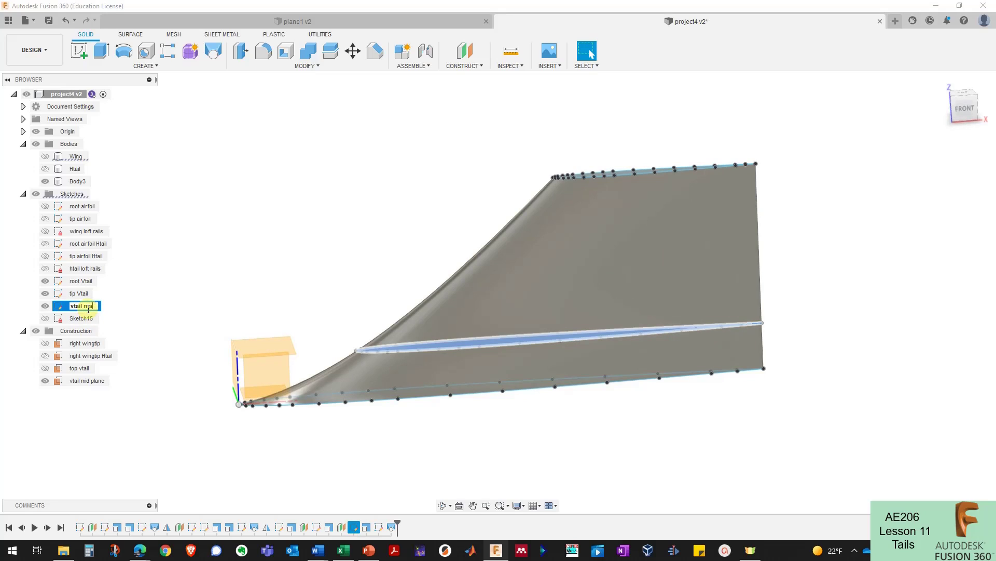
pyautogui.press('Return')
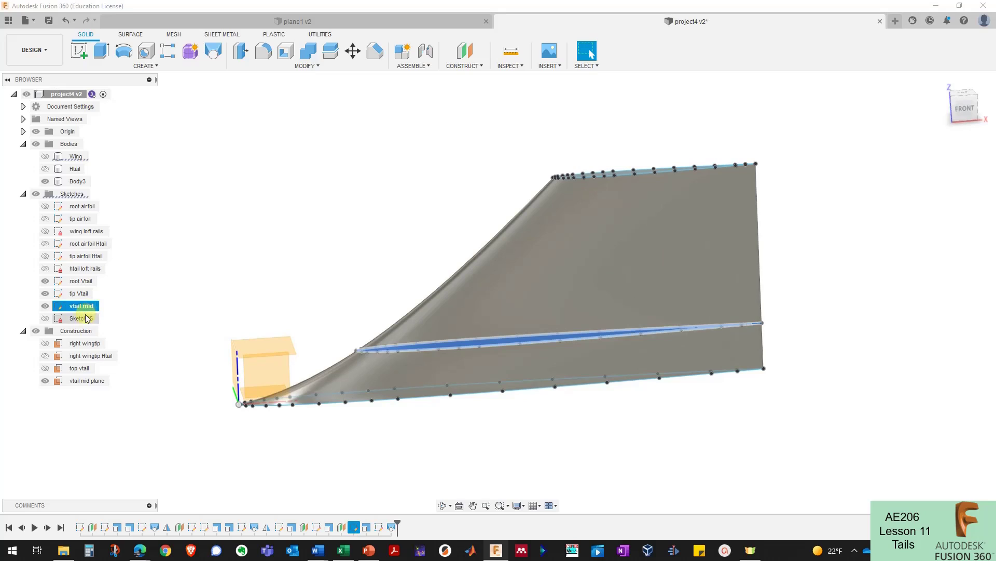
pyautogui.click(84, 319)
pyautogui.doubleClick(81, 319)
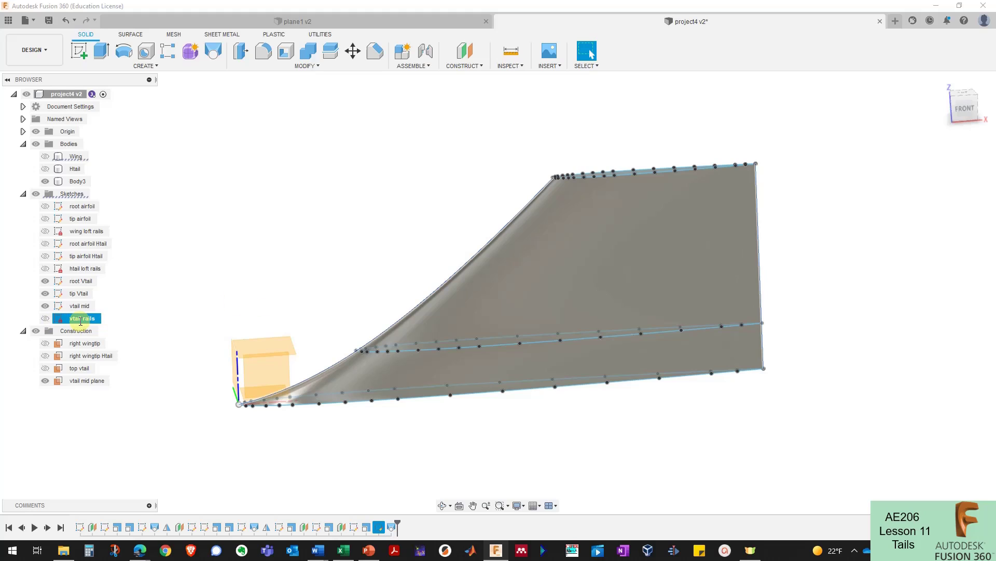
pyautogui.click(282, 284)
pyautogui.keyDown('shift'); pyautogui.moveTo(346, 217); pyautogui.dragTo(218, 252, button='middle'); pyautogui.keyUp('shift')
# Step: Hide the vtail mid, tip Vtail and root Vtail sketches, and show the Htail body
pyautogui.click(45, 306)
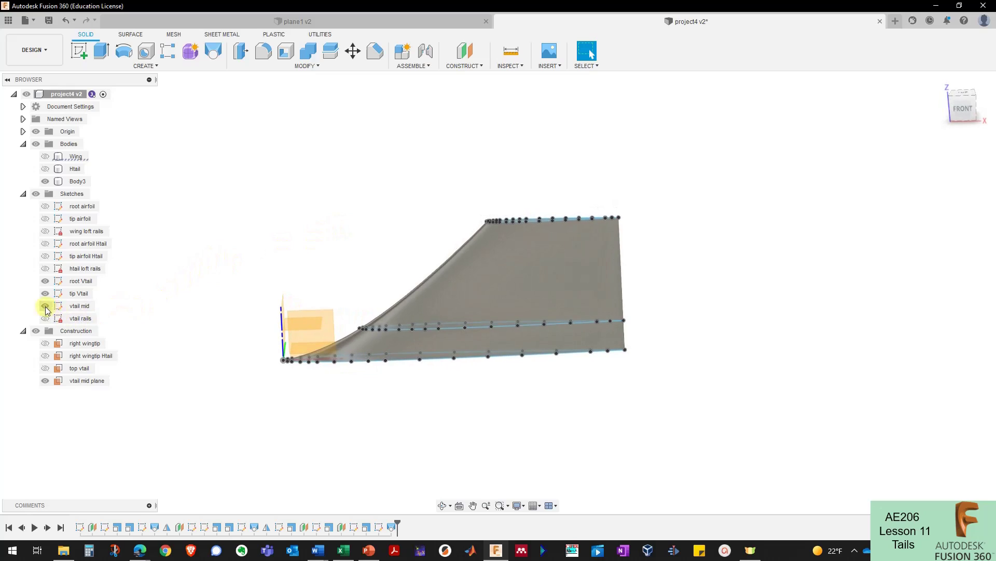
pyautogui.click(45, 293)
pyautogui.click(46, 282)
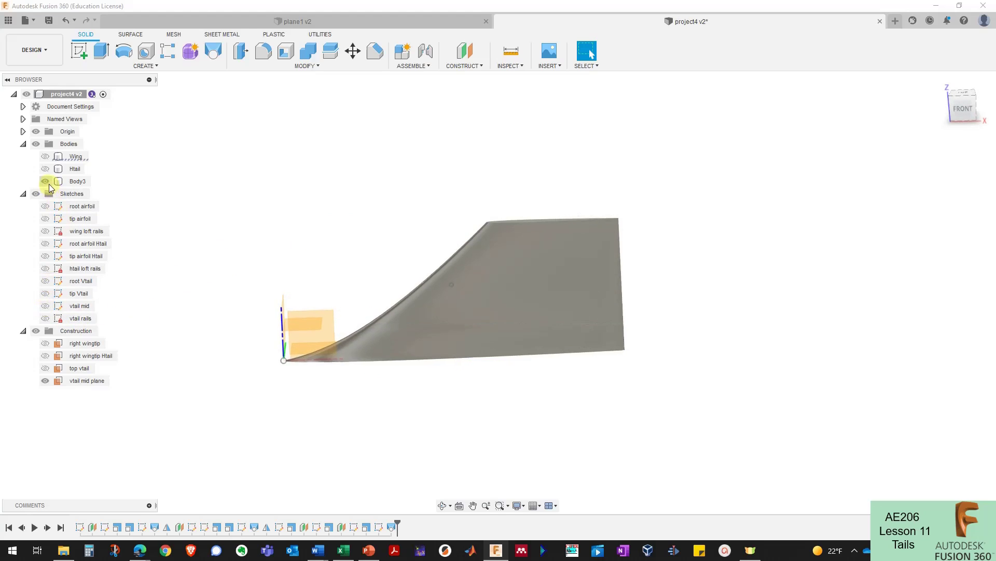
pyautogui.click(45, 182)
pyautogui.click(45, 182)
pyautogui.click(46, 170)
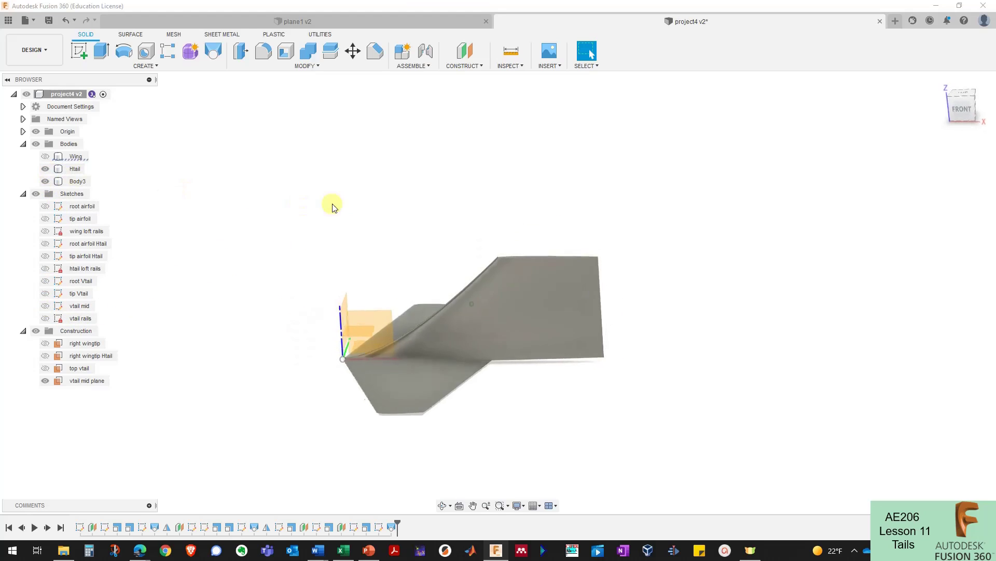
# Step: Rename the fin body Body3 to 'Vtail' in the Browser
pyautogui.keyDown('shift'); pyautogui.moveTo(333, 207); pyautogui.dragTo(313, 382, button='middle'); pyautogui.keyUp('shift')
pyautogui.scroll(3, 314, 383)
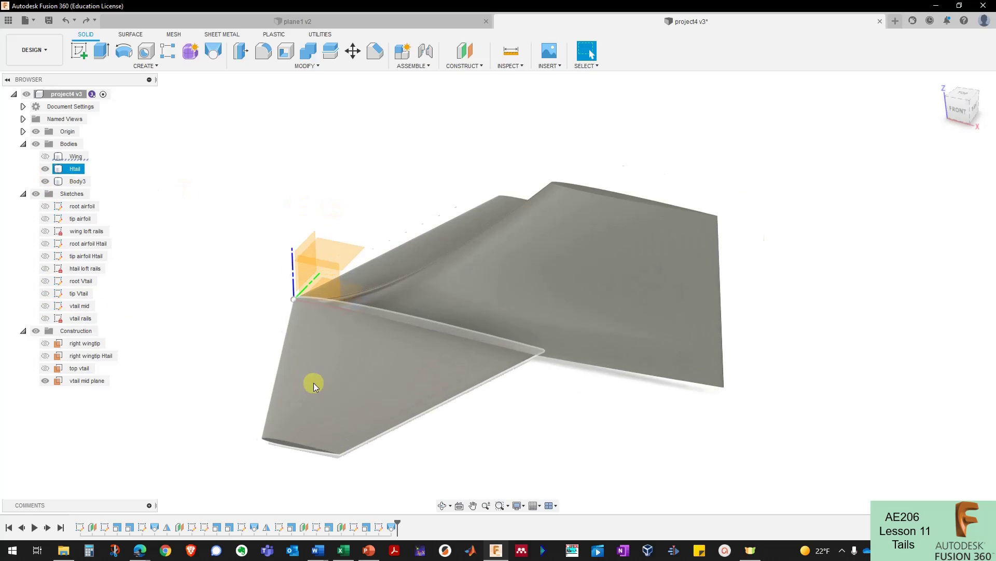
pyautogui.scroll(1, 314, 382)
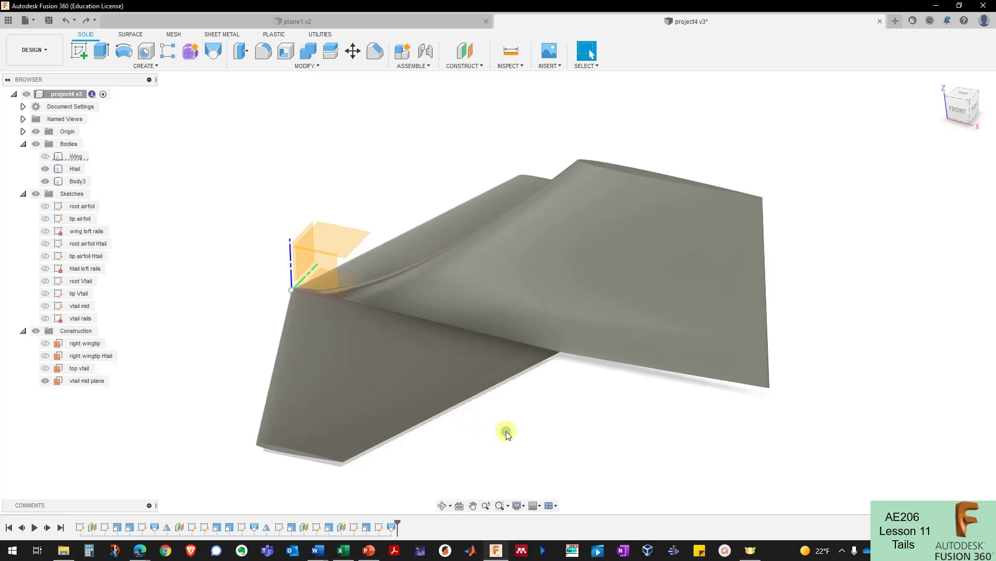
pyautogui.doubleClick(79, 184)
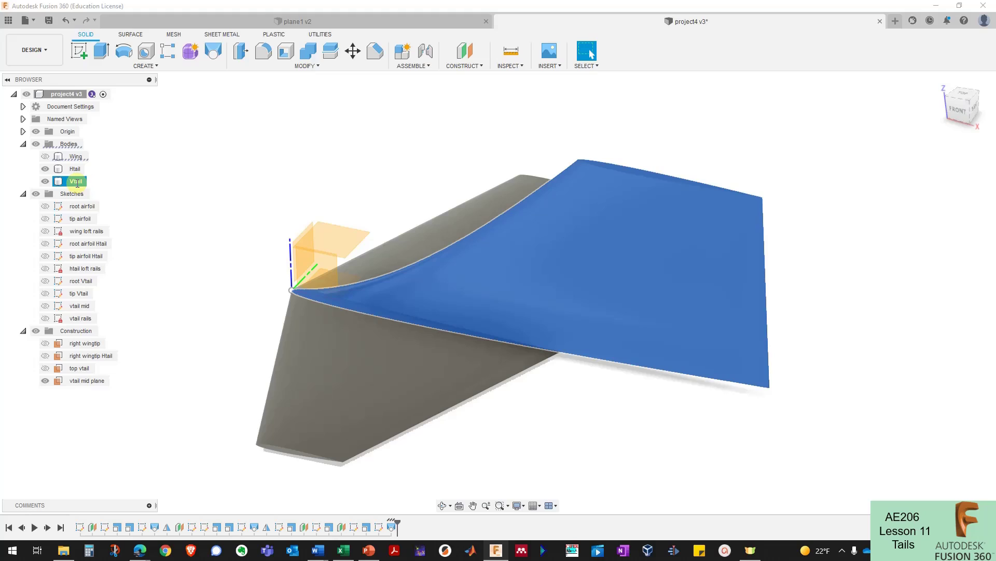
pyautogui.click(158, 180)
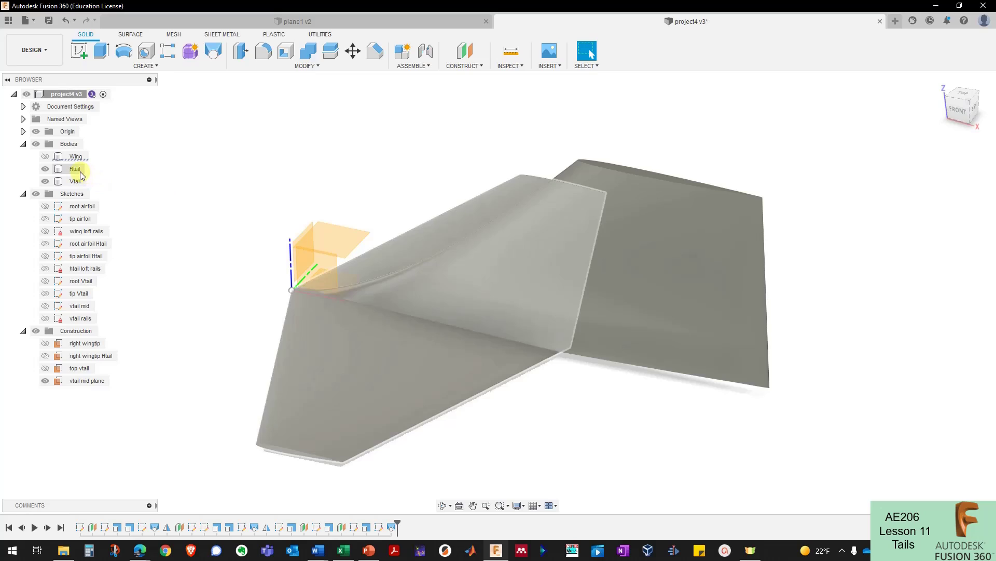
# Step: Create components from the Htail and Vtail bodies, giving Htail:1 and Vtail:1
pyautogui.rightClick(80, 171)
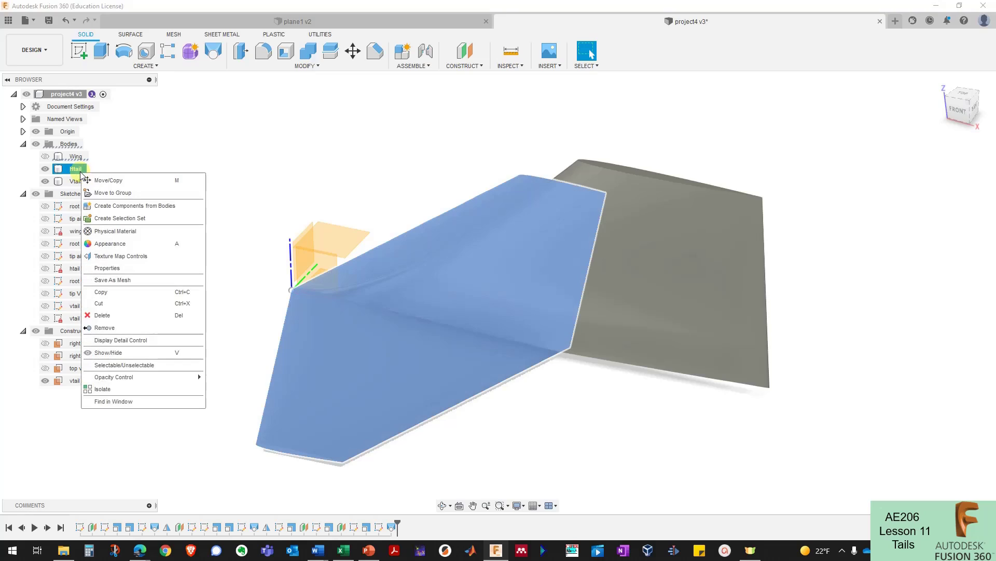
pyautogui.click(119, 207)
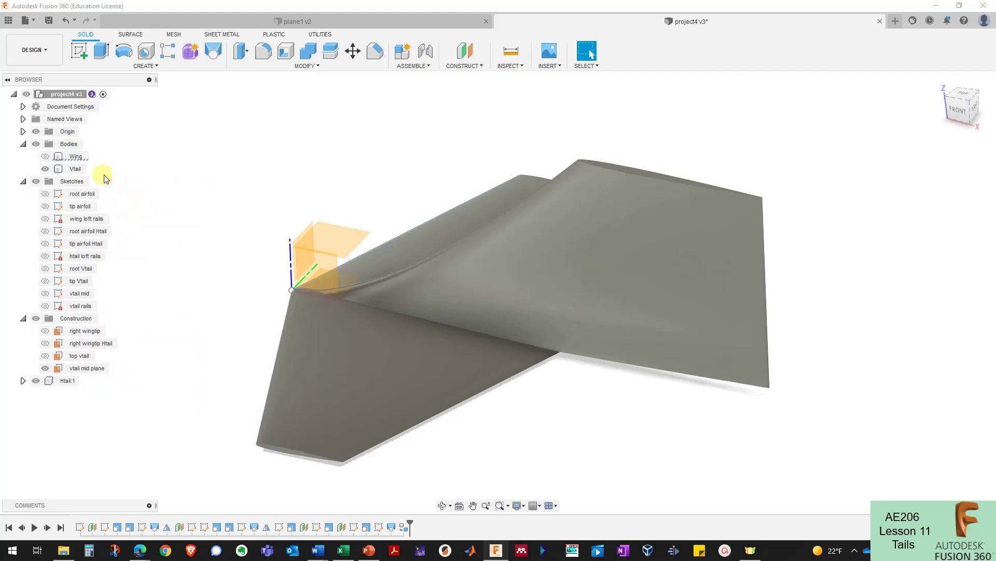
pyautogui.rightClick(79, 173)
pyautogui.click(125, 204)
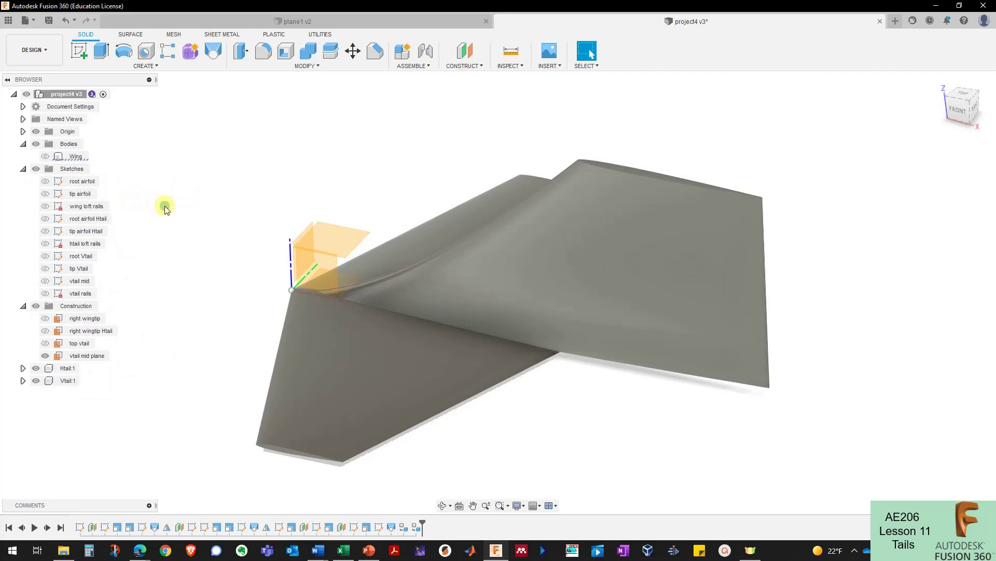
# Step: Expand Vtail:1 to check its Bodies folder, then select and deselect Htail:1
pyautogui.click(23, 381)
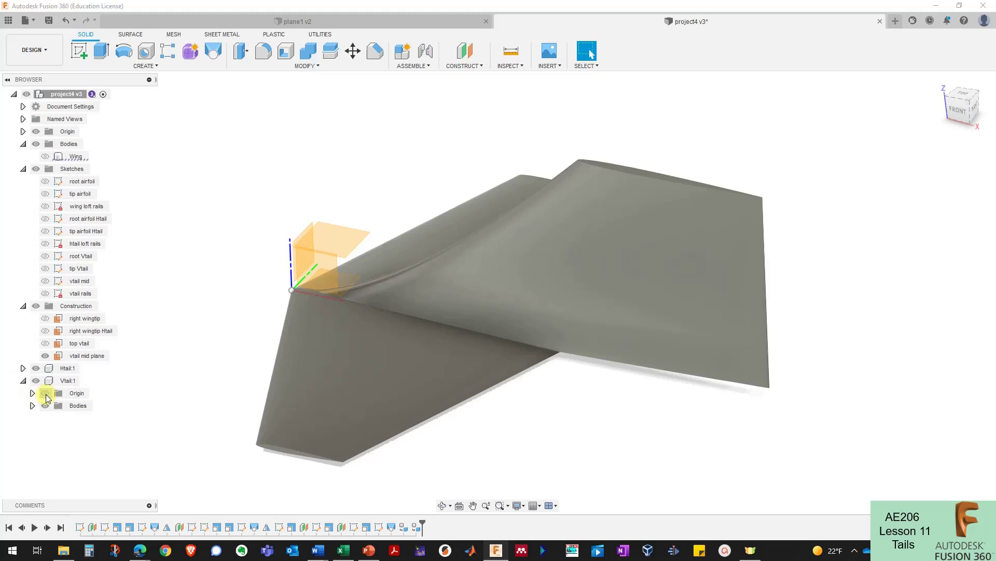
pyautogui.click(32, 405)
pyautogui.click(33, 405)
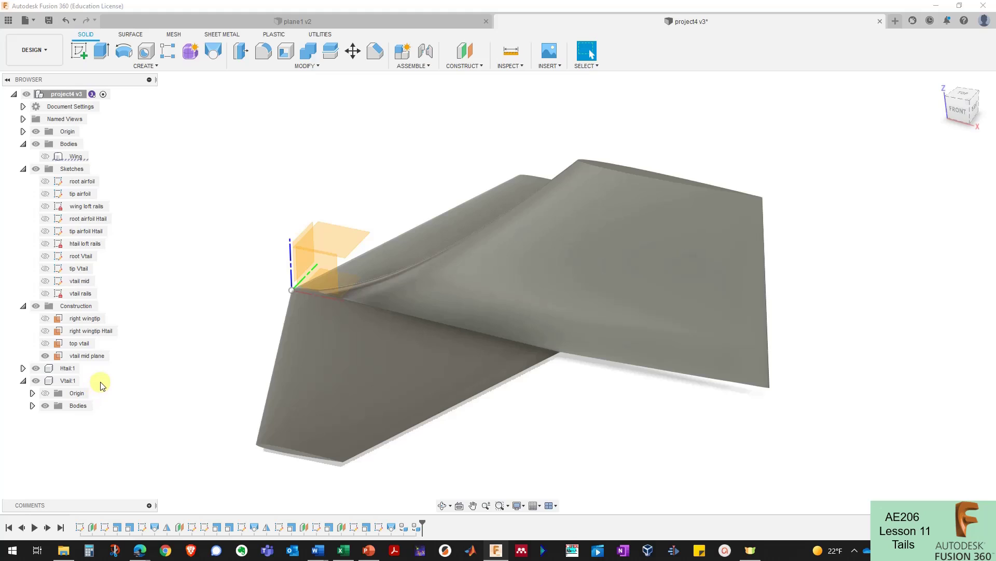
pyautogui.click(65, 369)
pyautogui.click(196, 323)
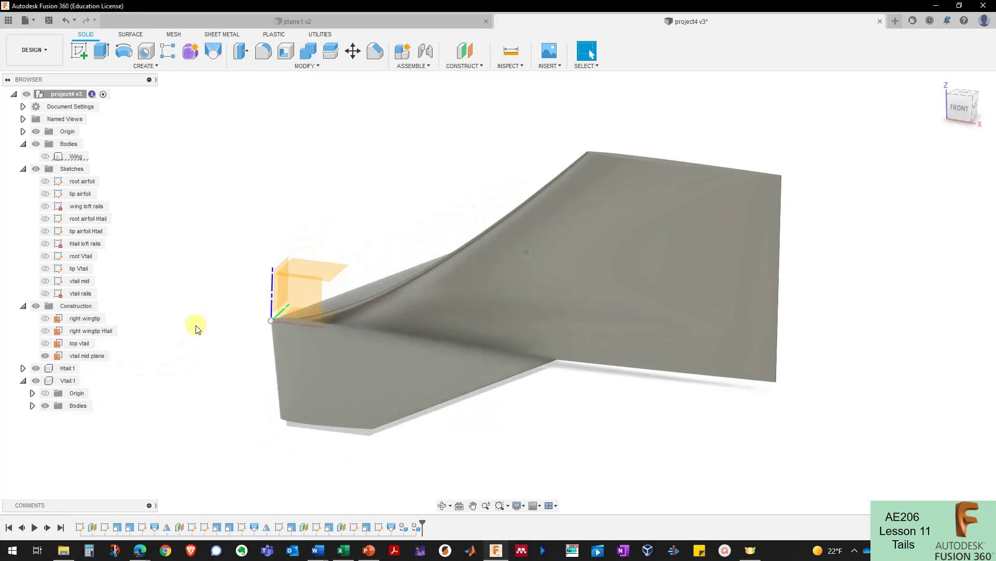
# Step: Select Htail:1 and move it upward above the fin with Move/Copy
pyautogui.click(68, 368)
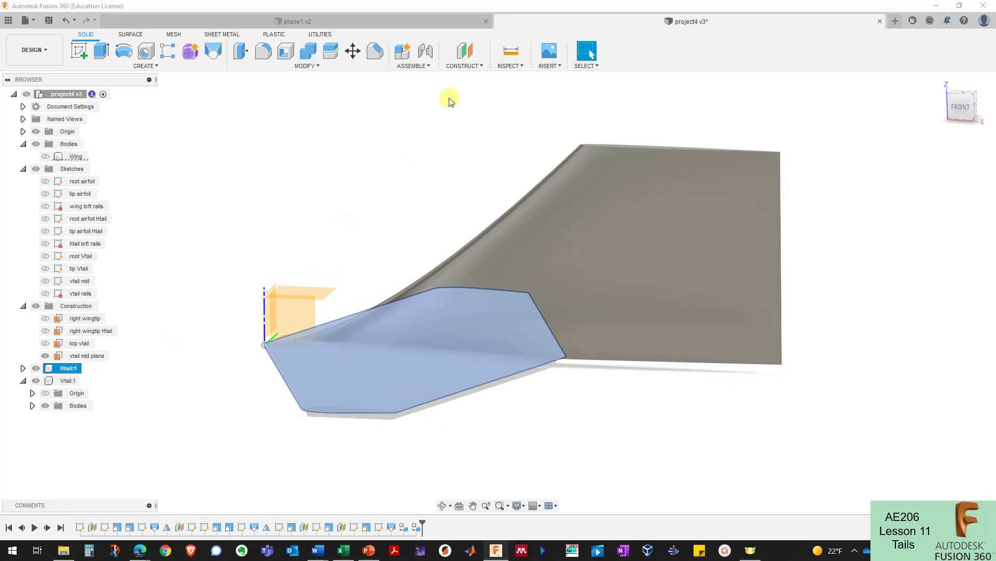
pyautogui.click(353, 51)
pyautogui.moveTo(416, 317); pyautogui.dragTo(438, 129)
pyautogui.keyDown('shift'); pyautogui.moveTo(496, 169); pyautogui.dragTo(491, 136, button='middle'); pyautogui.keyUp('shift')
pyautogui.moveTo(428, 205); pyautogui.dragTo(712, 211)
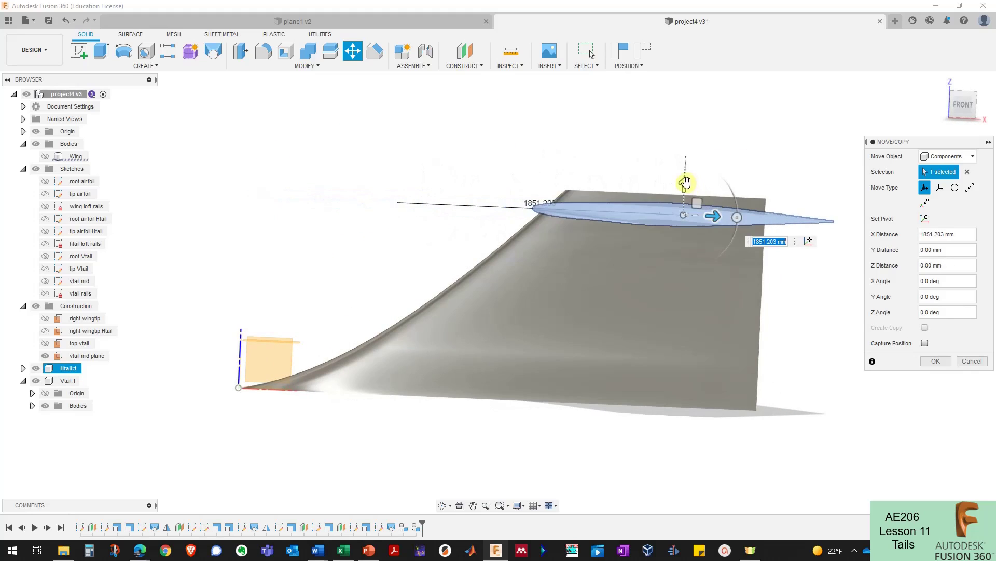
pyautogui.moveTo(686, 175); pyautogui.dragTo(690, 163)
pyautogui.keyDown('shift'); pyautogui.moveTo(690, 163); pyautogui.dragTo(684, 231, button='middle'); pyautogui.keyUp('shift')
pyautogui.scroll(3, 703, 222)
# Step: Slide the Htail fore-aft along X and lower it onto the fin tip
pyautogui.moveTo(571, 288); pyautogui.dragTo(625, 280)
pyautogui.keyDown('shift'); pyautogui.moveTo(625, 280); pyautogui.dragTo(528, 258, button='middle'); pyautogui.keyUp('shift')
pyautogui.scroll(4, 579, 266)
pyautogui.scroll(-2, 529, 258)
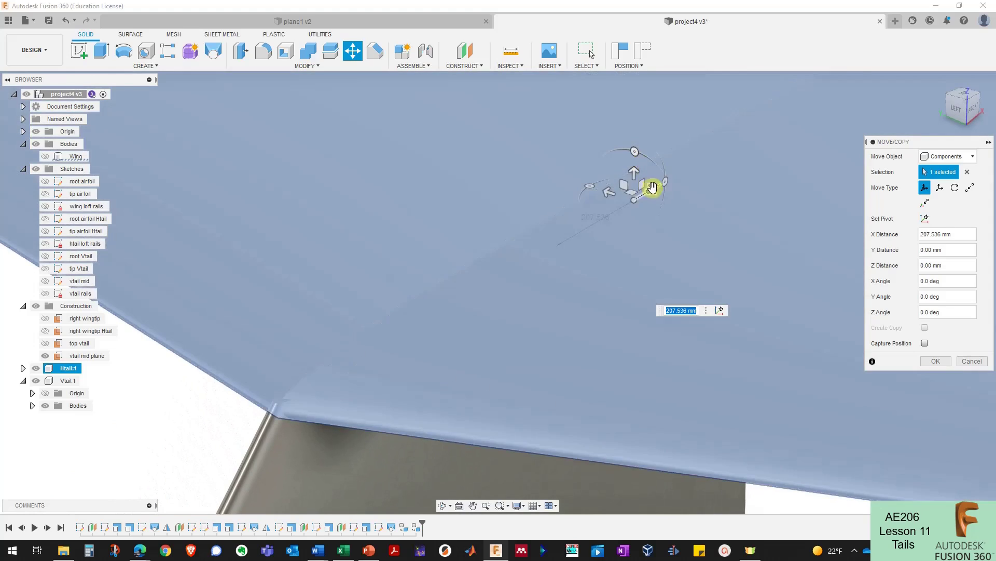
pyautogui.moveTo(653, 190)
pyautogui.mouseDown()
pyautogui.moveTo(667, 184)
pyautogui.moveTo(646, 192)
pyautogui.mouseUp()
pyautogui.click(630, 174)
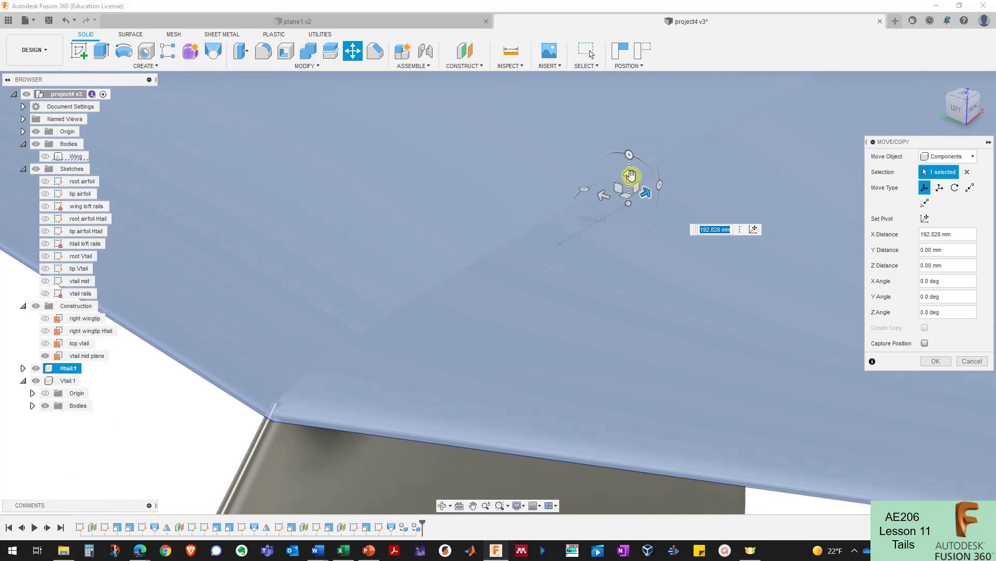
pyautogui.moveTo(630, 170); pyautogui.dragTo(423, 263)
pyautogui.scroll(-3, 379, 270)
pyautogui.keyDown('shift'); pyautogui.moveTo(422, 263); pyautogui.dragTo(519, 304, button='middle'); pyautogui.keyUp('shift')
pyautogui.scroll(3, 524, 305)
# Step: Nudge the Htail along X and confirm its 7.902 mm X shift atop the fin
pyautogui.moveTo(763, 272); pyautogui.dragTo(770, 272)
pyautogui.keyDown('shift'); pyautogui.moveTo(768, 271); pyautogui.dragTo(488, 279, button='middle'); pyautogui.keyUp('shift')
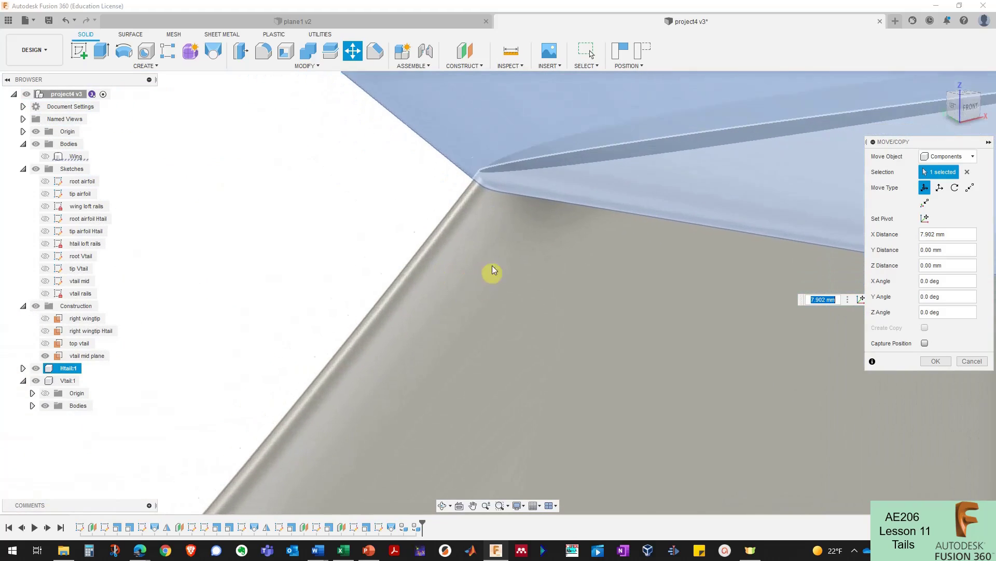
pyautogui.scroll(3, 482, 239)
pyautogui.scroll(2, 384, 135)
pyautogui.keyDown('shift'); pyautogui.moveTo(346, 157); pyautogui.dragTo(315, 161, button='middle'); pyautogui.keyUp('shift')
pyautogui.scroll(-5, 311, 168)
pyautogui.keyDown('shift'); pyautogui.moveTo(387, 188); pyautogui.dragTo(739, 262, button='middle'); pyautogui.keyUp('shift')
pyautogui.click(952, 362)
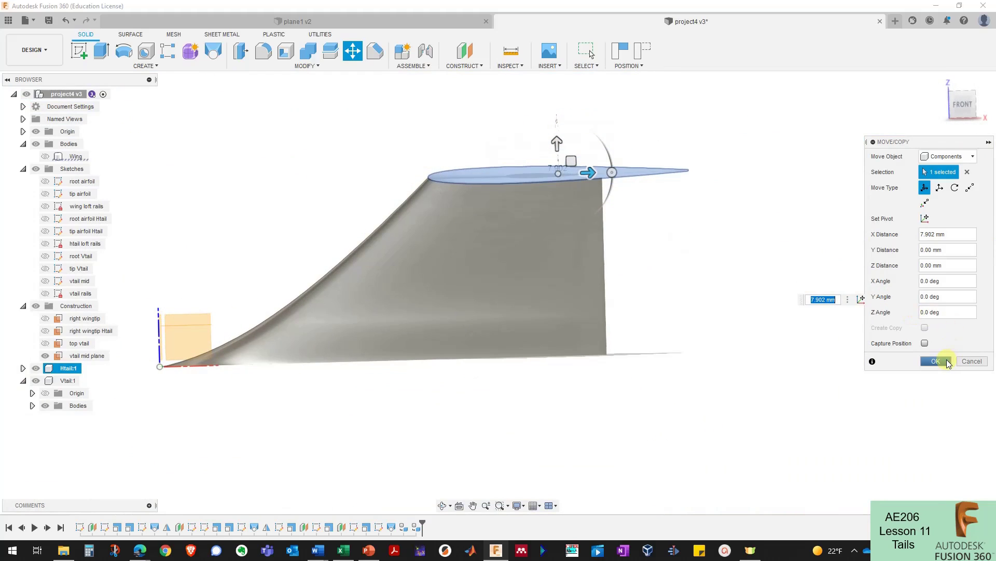
pyautogui.moveTo(783, 302)
pyautogui.keyDown('shift'); pyautogui.mouseDown(button='middle')
pyautogui.moveTo(692, 266)
pyautogui.moveTo(484, 219)
pyautogui.moveTo(574, 174)
pyautogui.moveTo(618, 188)
pyautogui.moveTo(619, 176)
pyautogui.moveTo(540, 255)
pyautogui.moveTo(597, 186)
pyautogui.moveTo(442, 133)
pyautogui.moveTo(423, 88)
pyautogui.mouseUp(button='middle'); pyautogui.keyUp('shift')
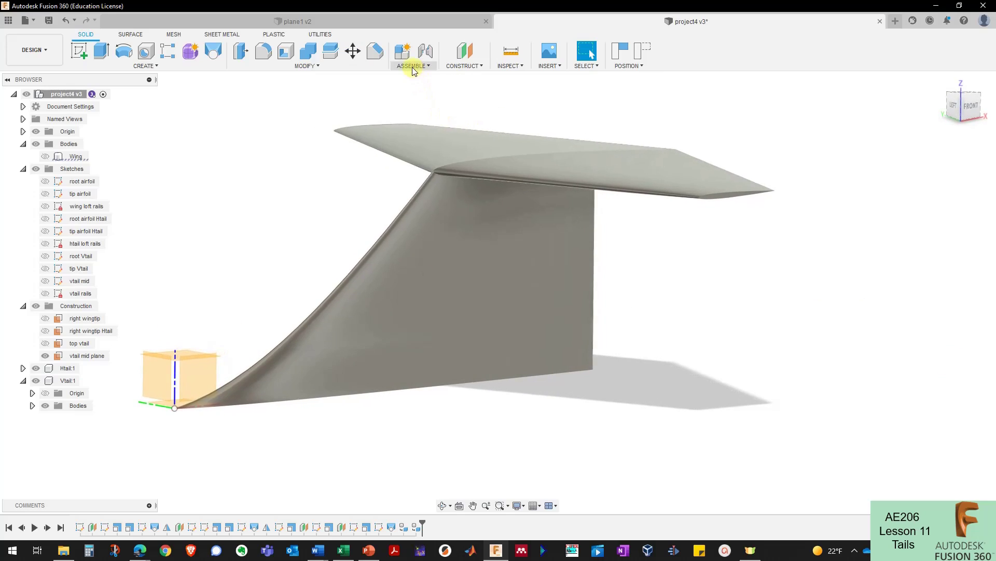
# Step: Create a rigid group of Htail:1 and Vtail:1 with Capture Position enabled
pyautogui.click(414, 67)
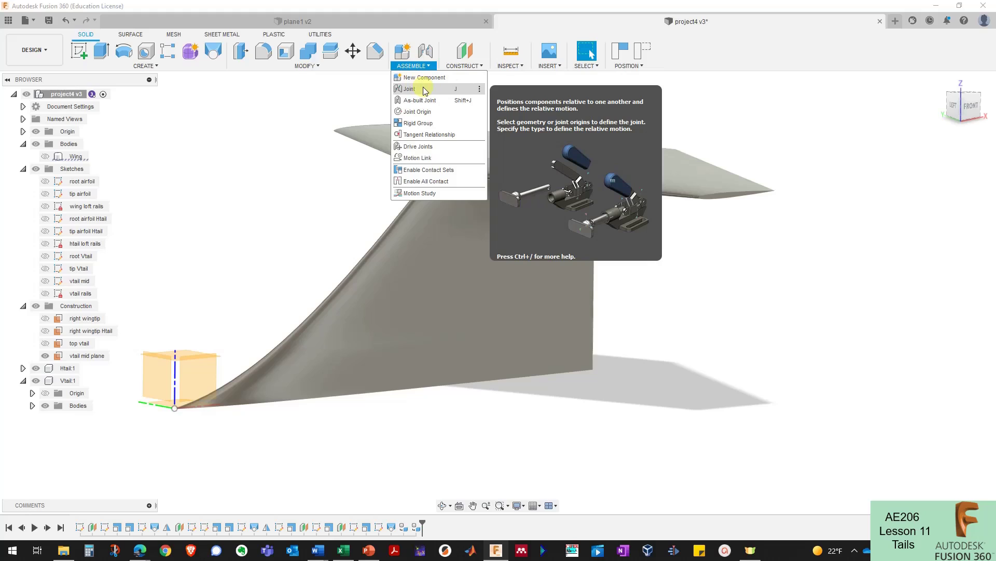
pyautogui.click(422, 124)
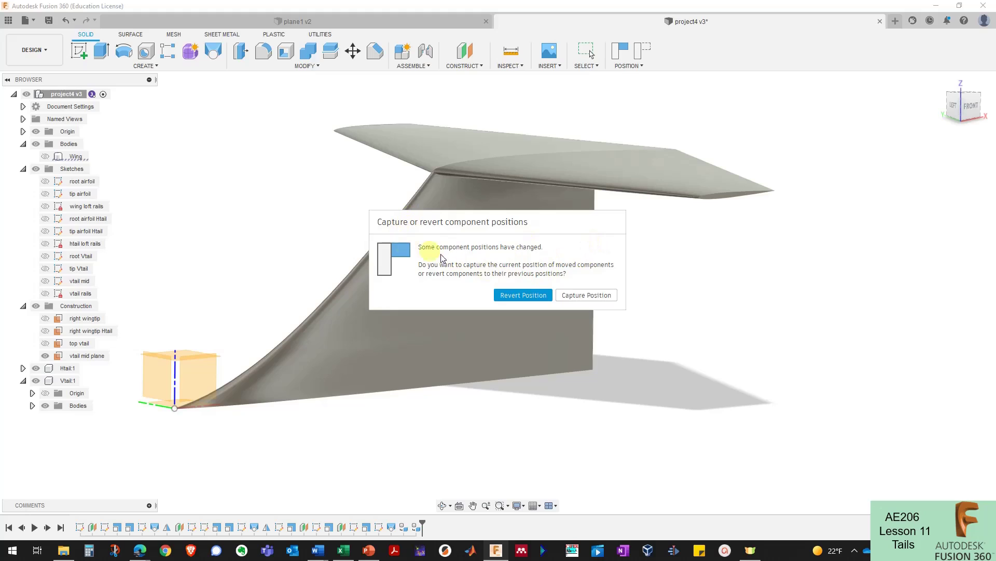
pyautogui.click(587, 295)
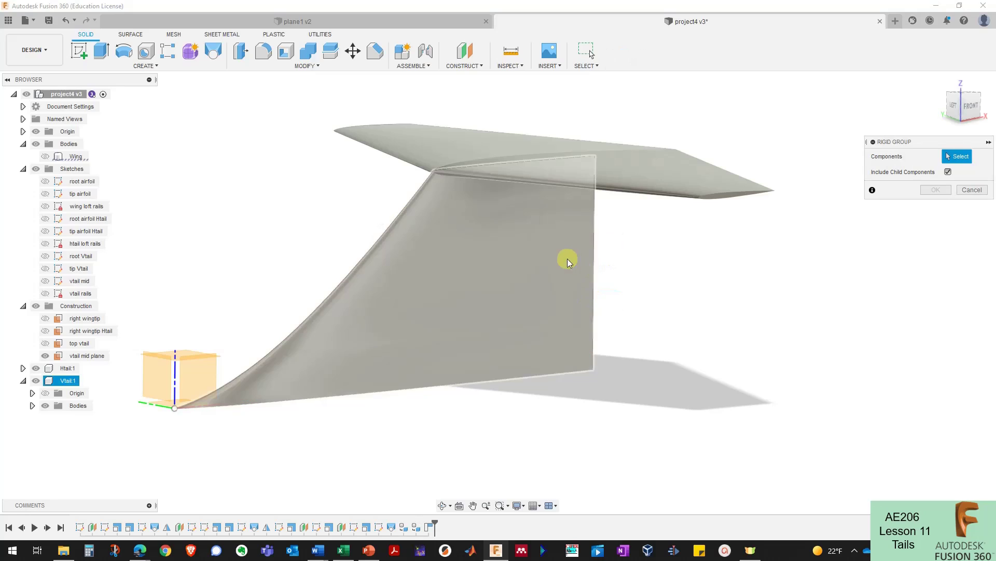
pyautogui.click(555, 173)
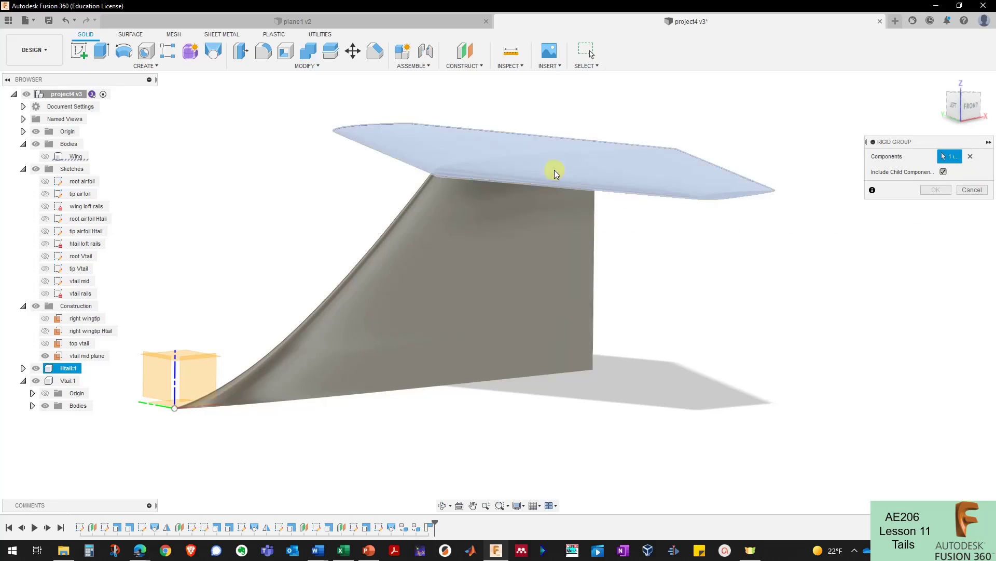
pyautogui.click(516, 232)
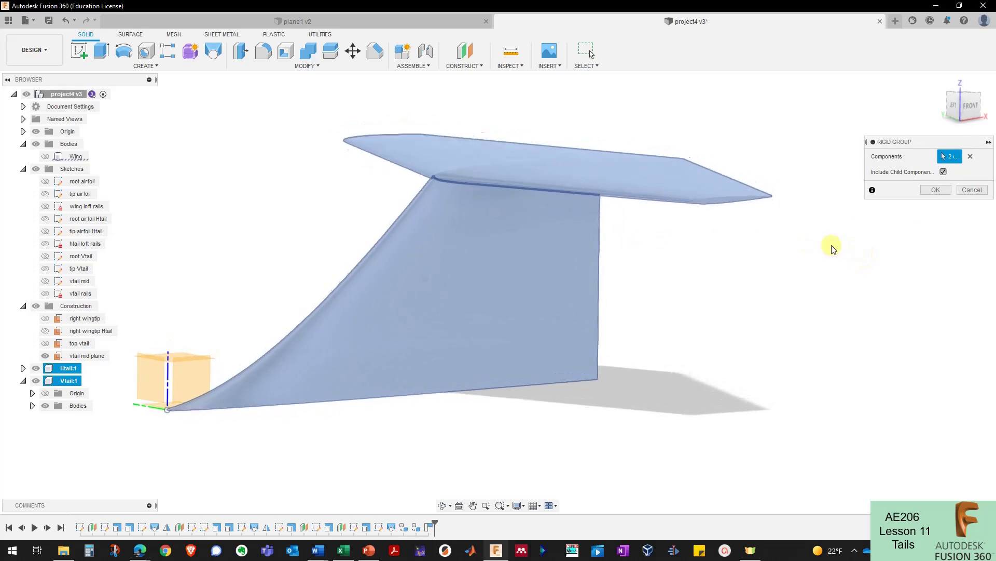
pyautogui.click(936, 191)
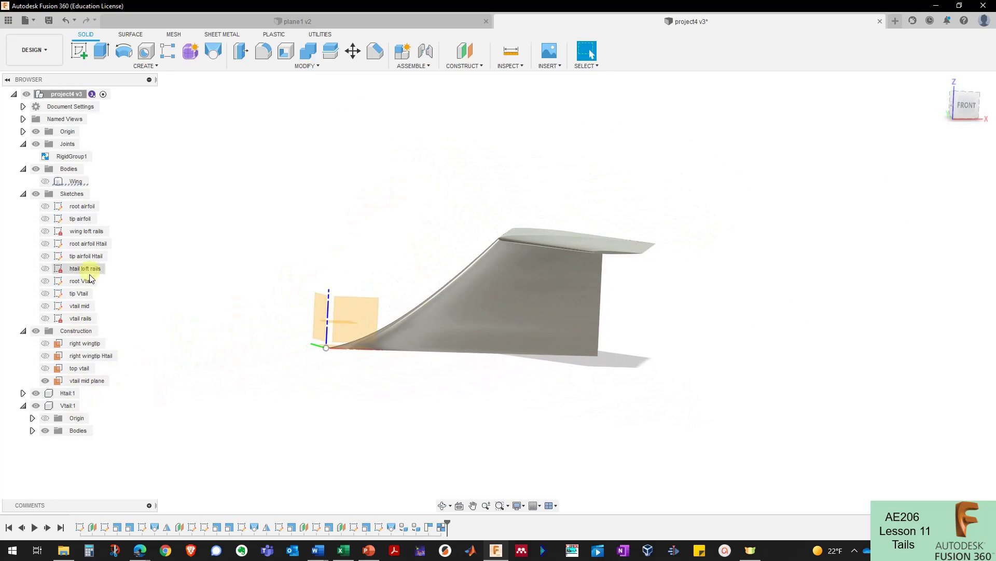
# Step: Show the Wing body and start Move/Copy with Move Object set to Components
pyautogui.click(45, 181)
pyautogui.keyDown('shift'); pyautogui.moveTo(252, 241); pyautogui.dragTo(275, 246, button='middle'); pyautogui.keyUp('shift')
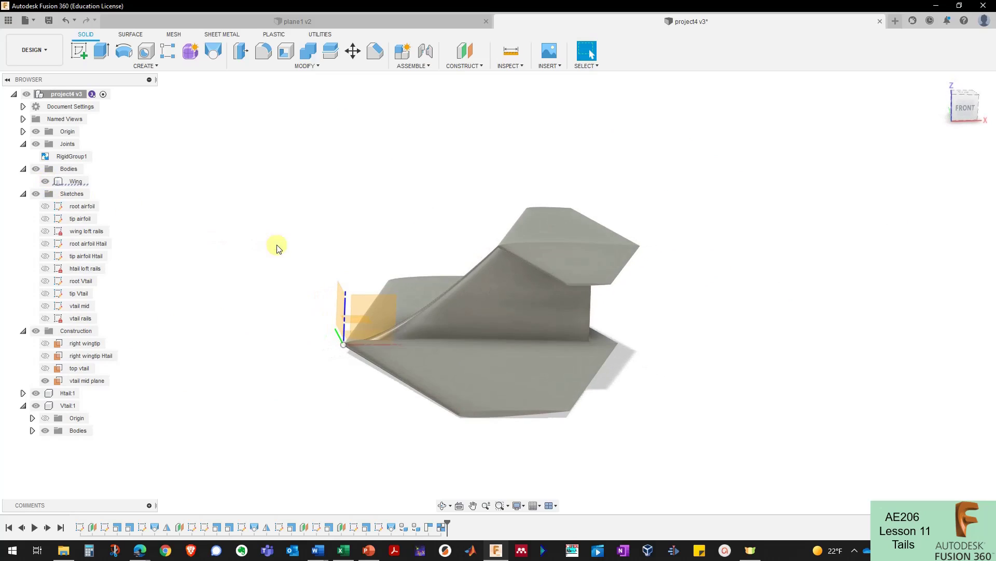
pyautogui.click(353, 50)
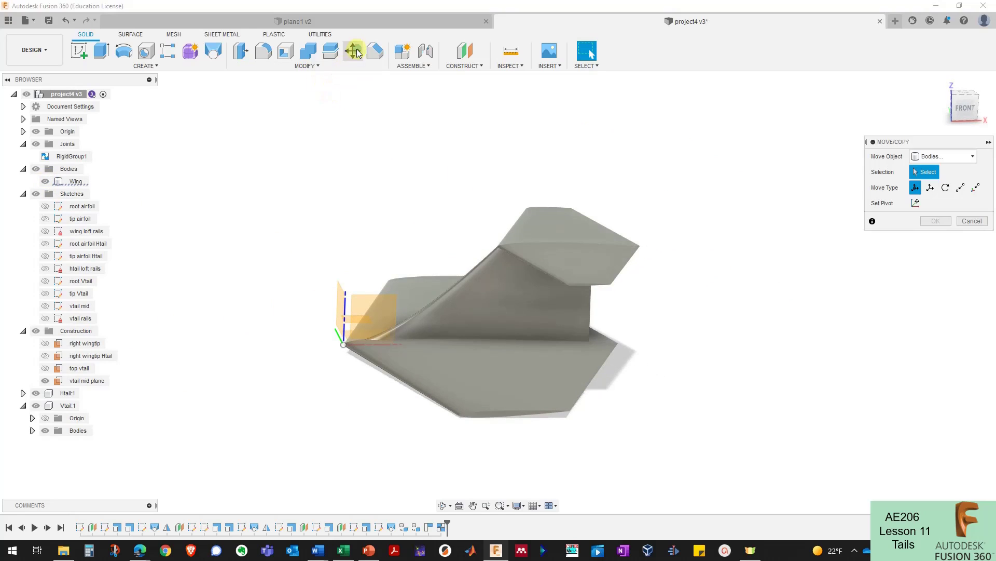
pyautogui.click(951, 159)
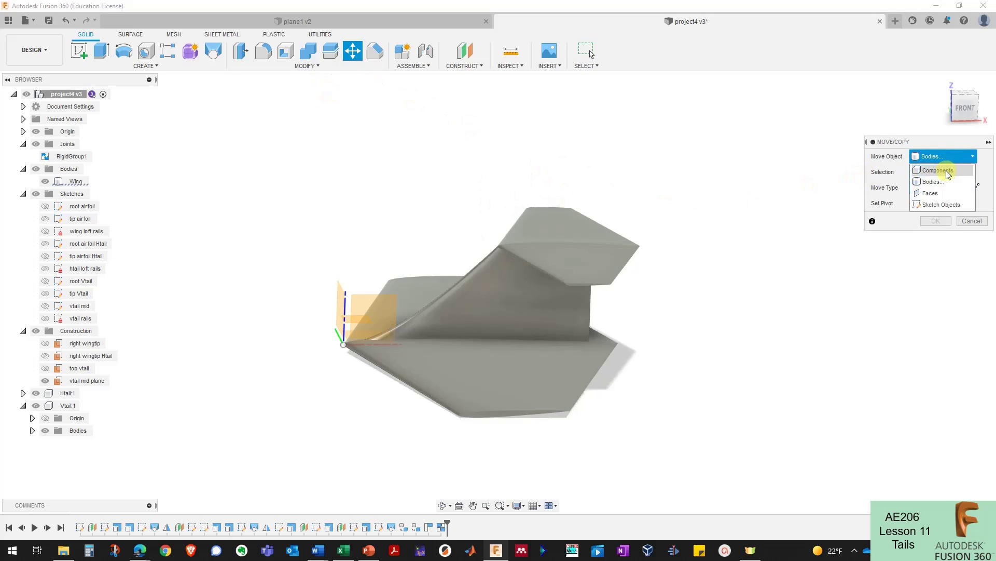
pyautogui.click(942, 170)
# Step: Select Htail:1 and drag the grouped tails -7125.03 mm along X
pyautogui.click(574, 229)
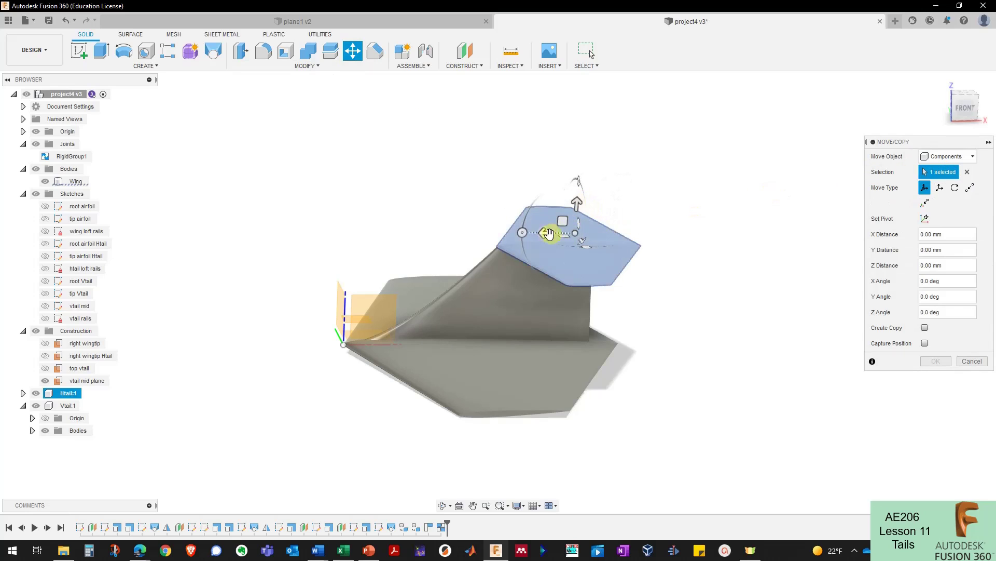
pyautogui.moveTo(545, 229); pyautogui.dragTo(773, 238)
pyautogui.keyDown('shift'); pyautogui.moveTo(631, 283); pyautogui.dragTo(573, 286, button='middle'); pyautogui.keyUp('shift')
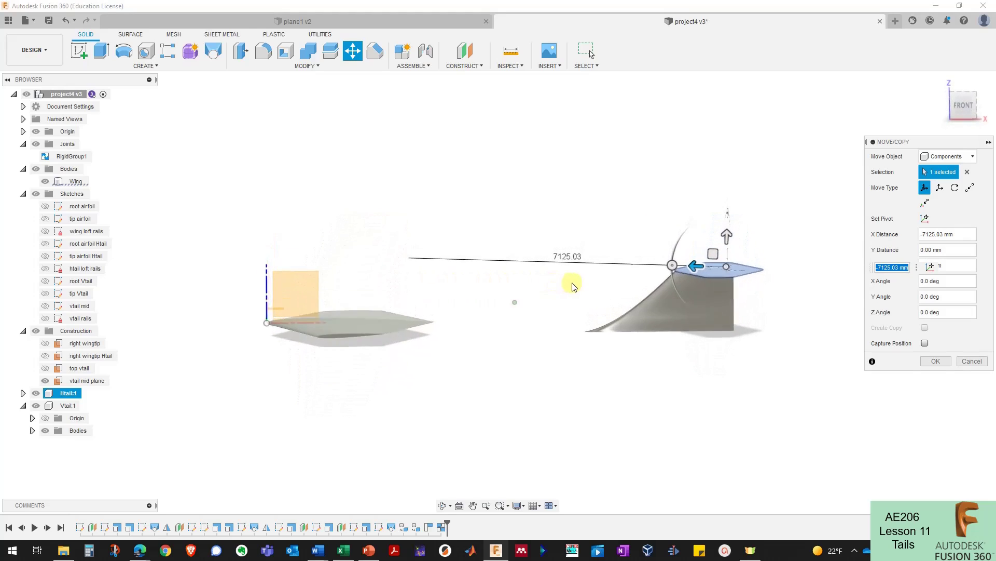